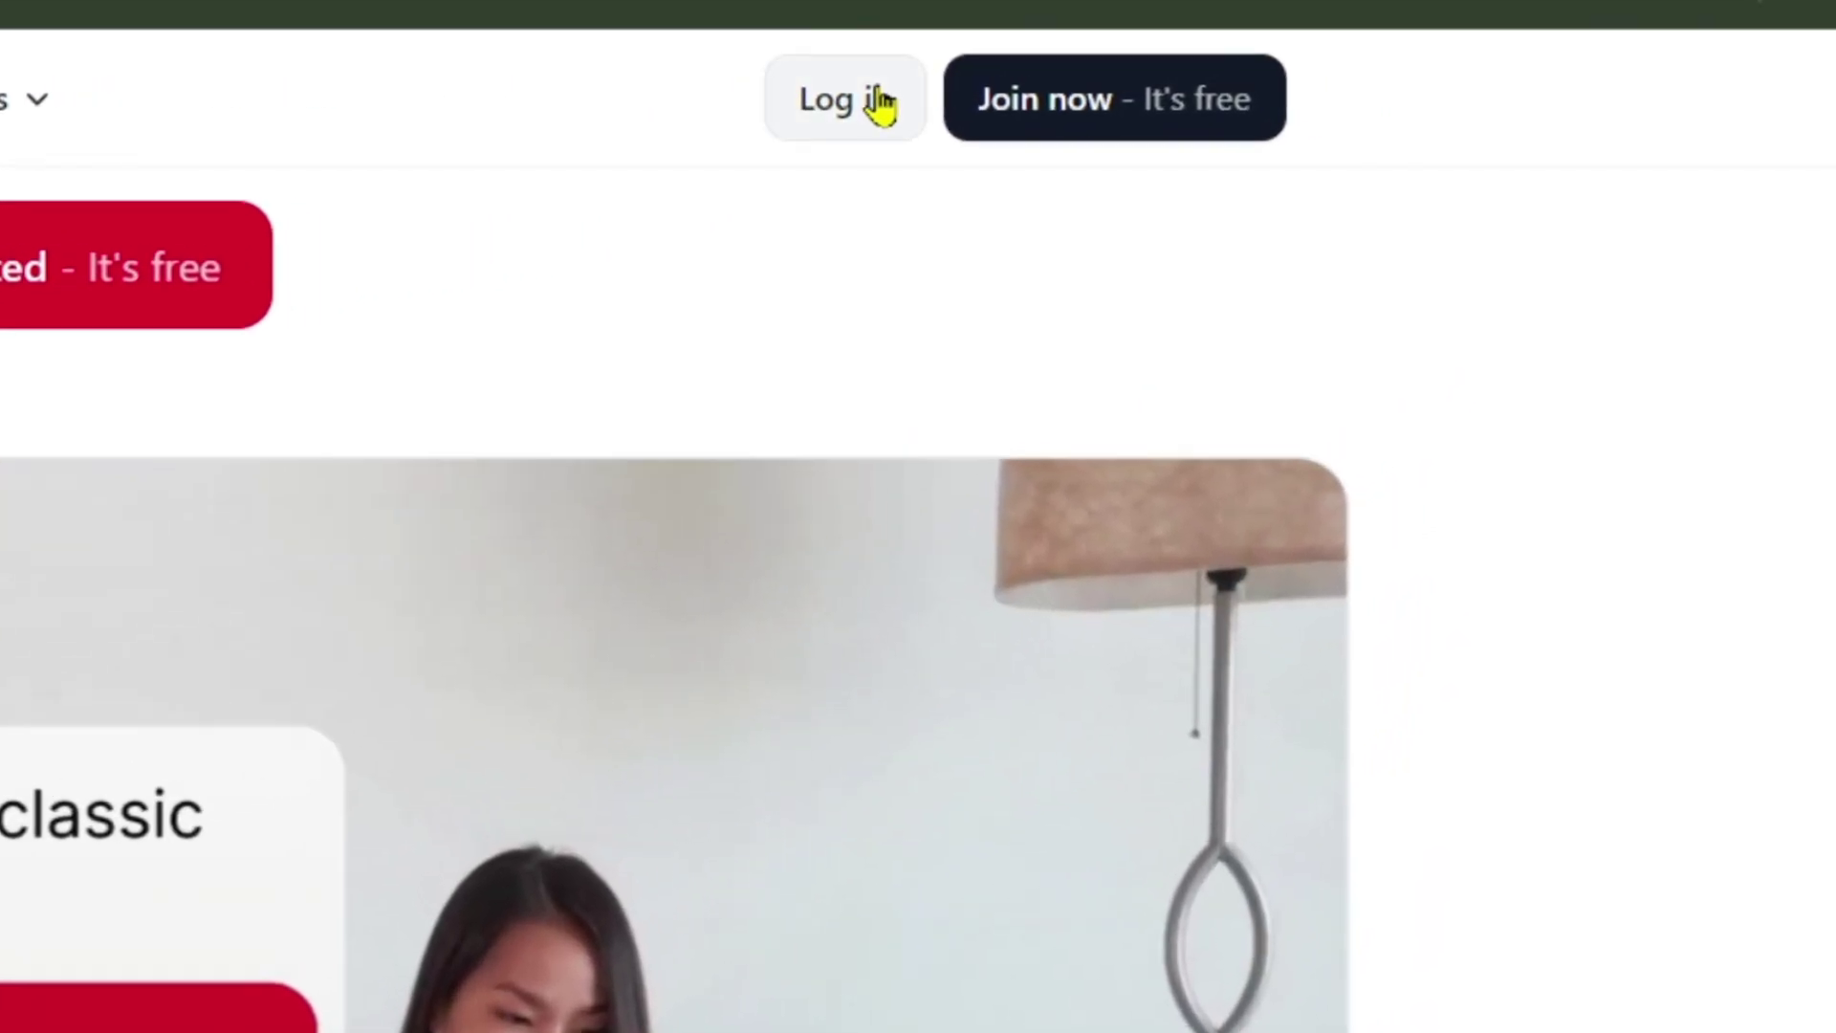
- Scroll through VideoGen's feature sections and sign in to reach the Home dashboard
click(878, 102)
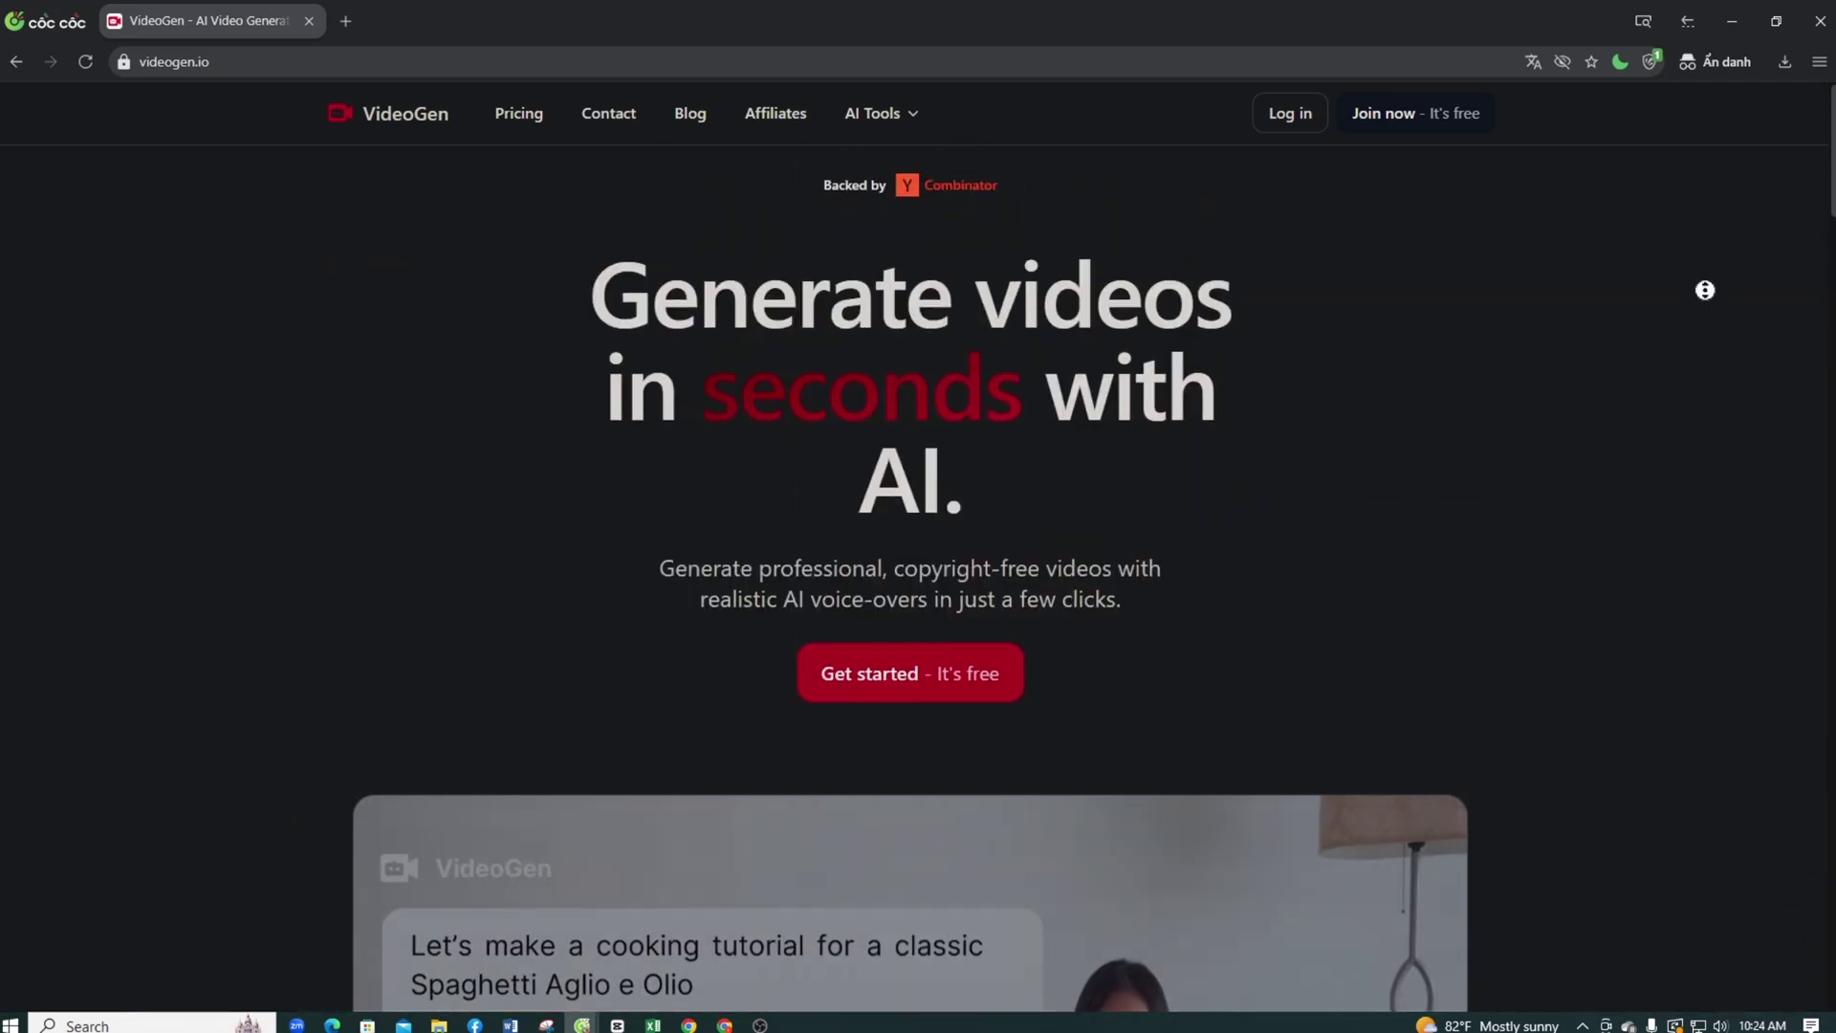
scroll(1735, 341, down, 5)
scroll(1736, 341, down, 20)
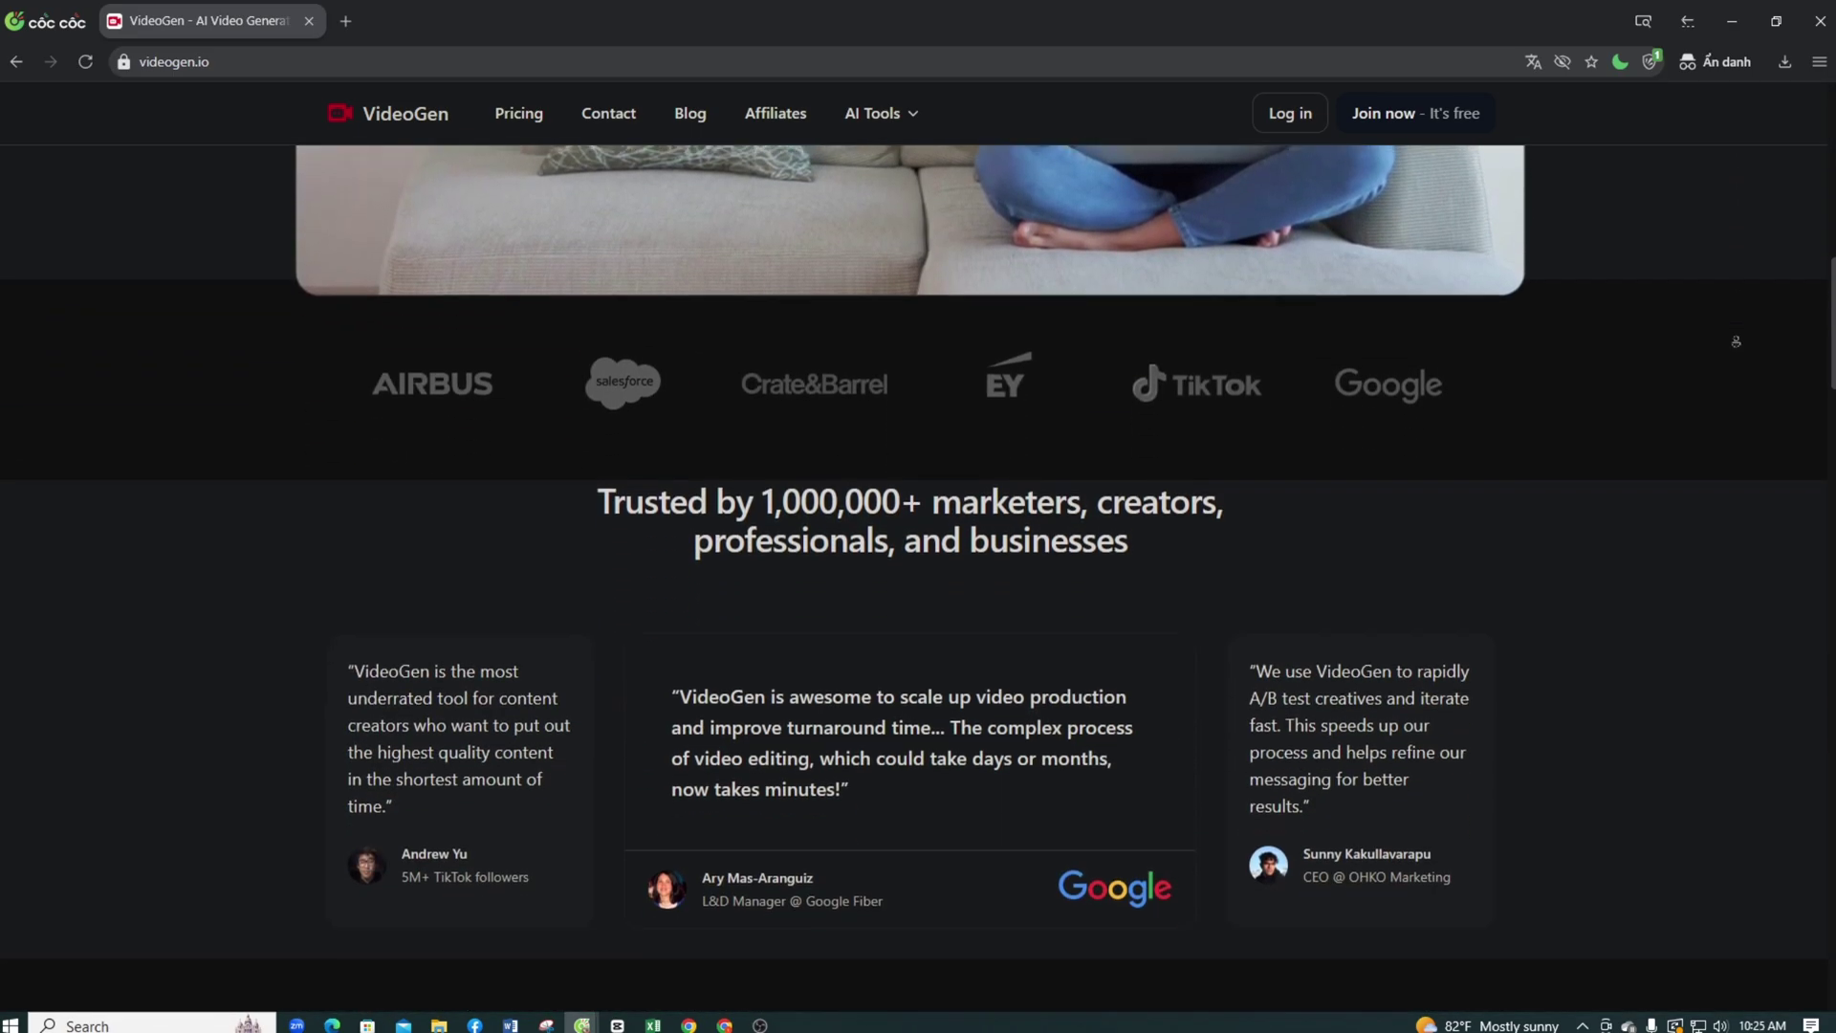
scroll(1735, 342, down, 20)
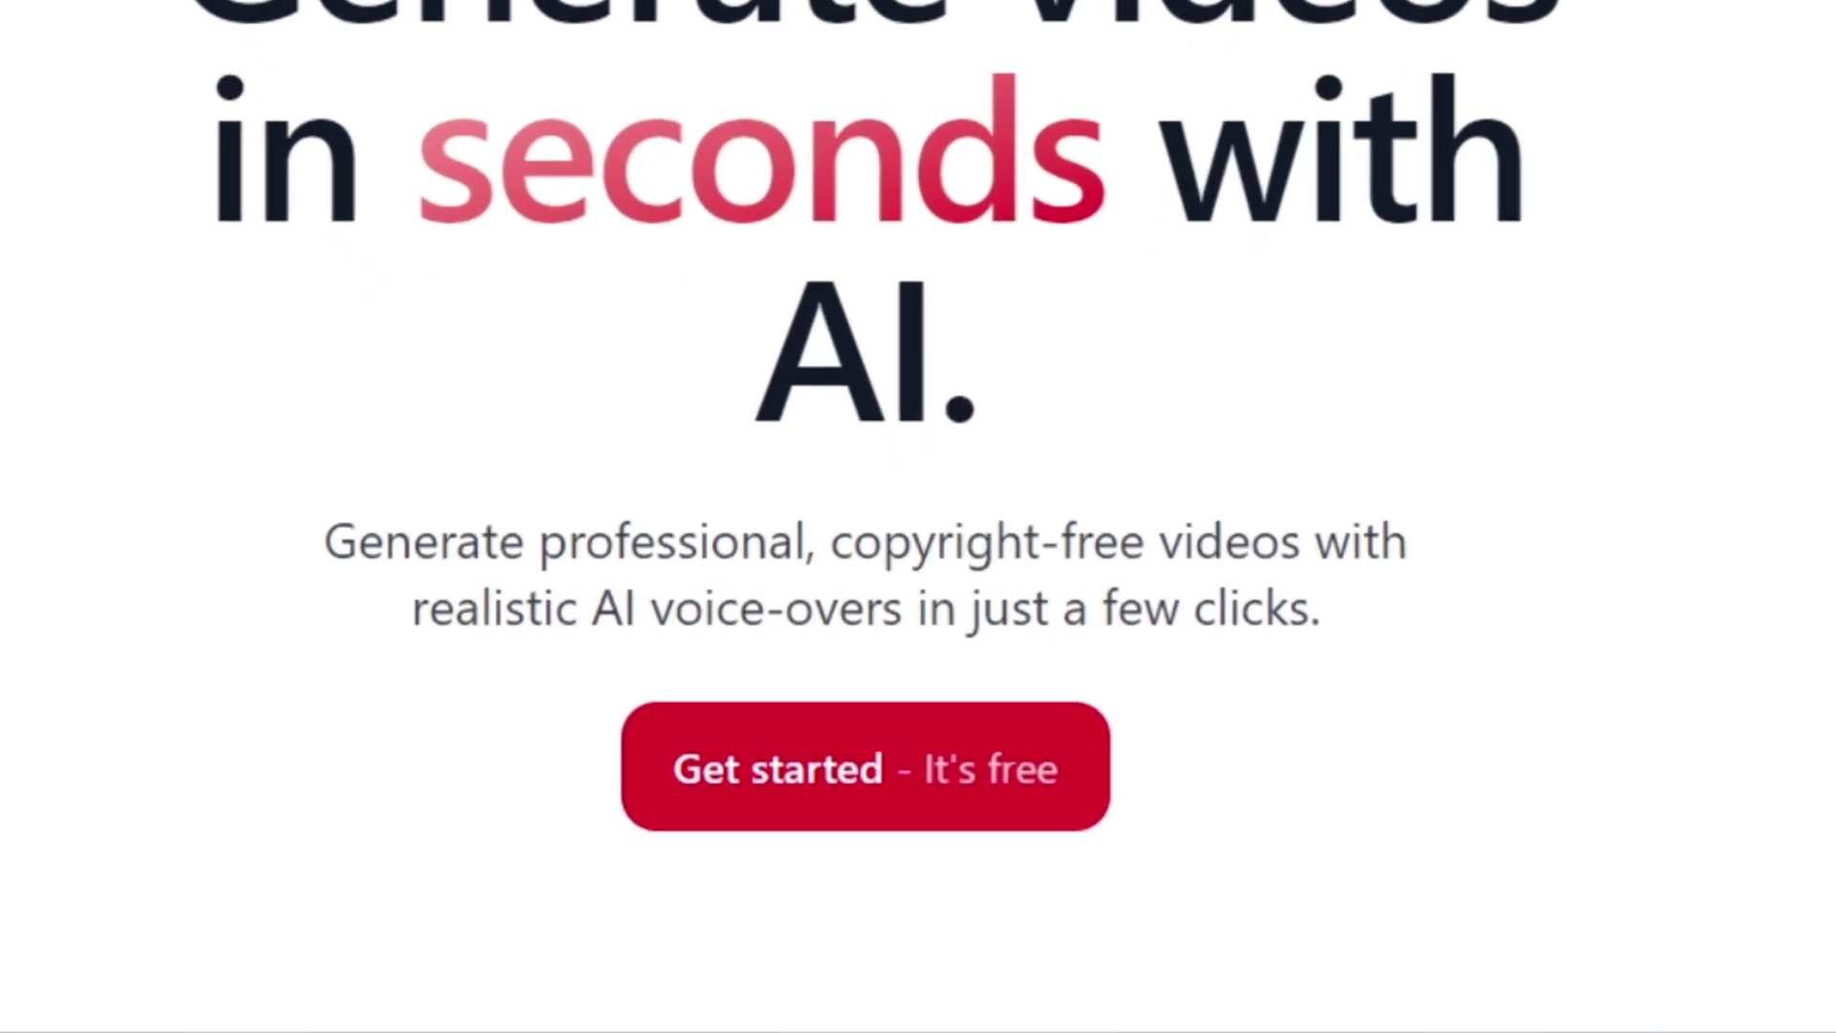
scroll(918, 516, down, 2)
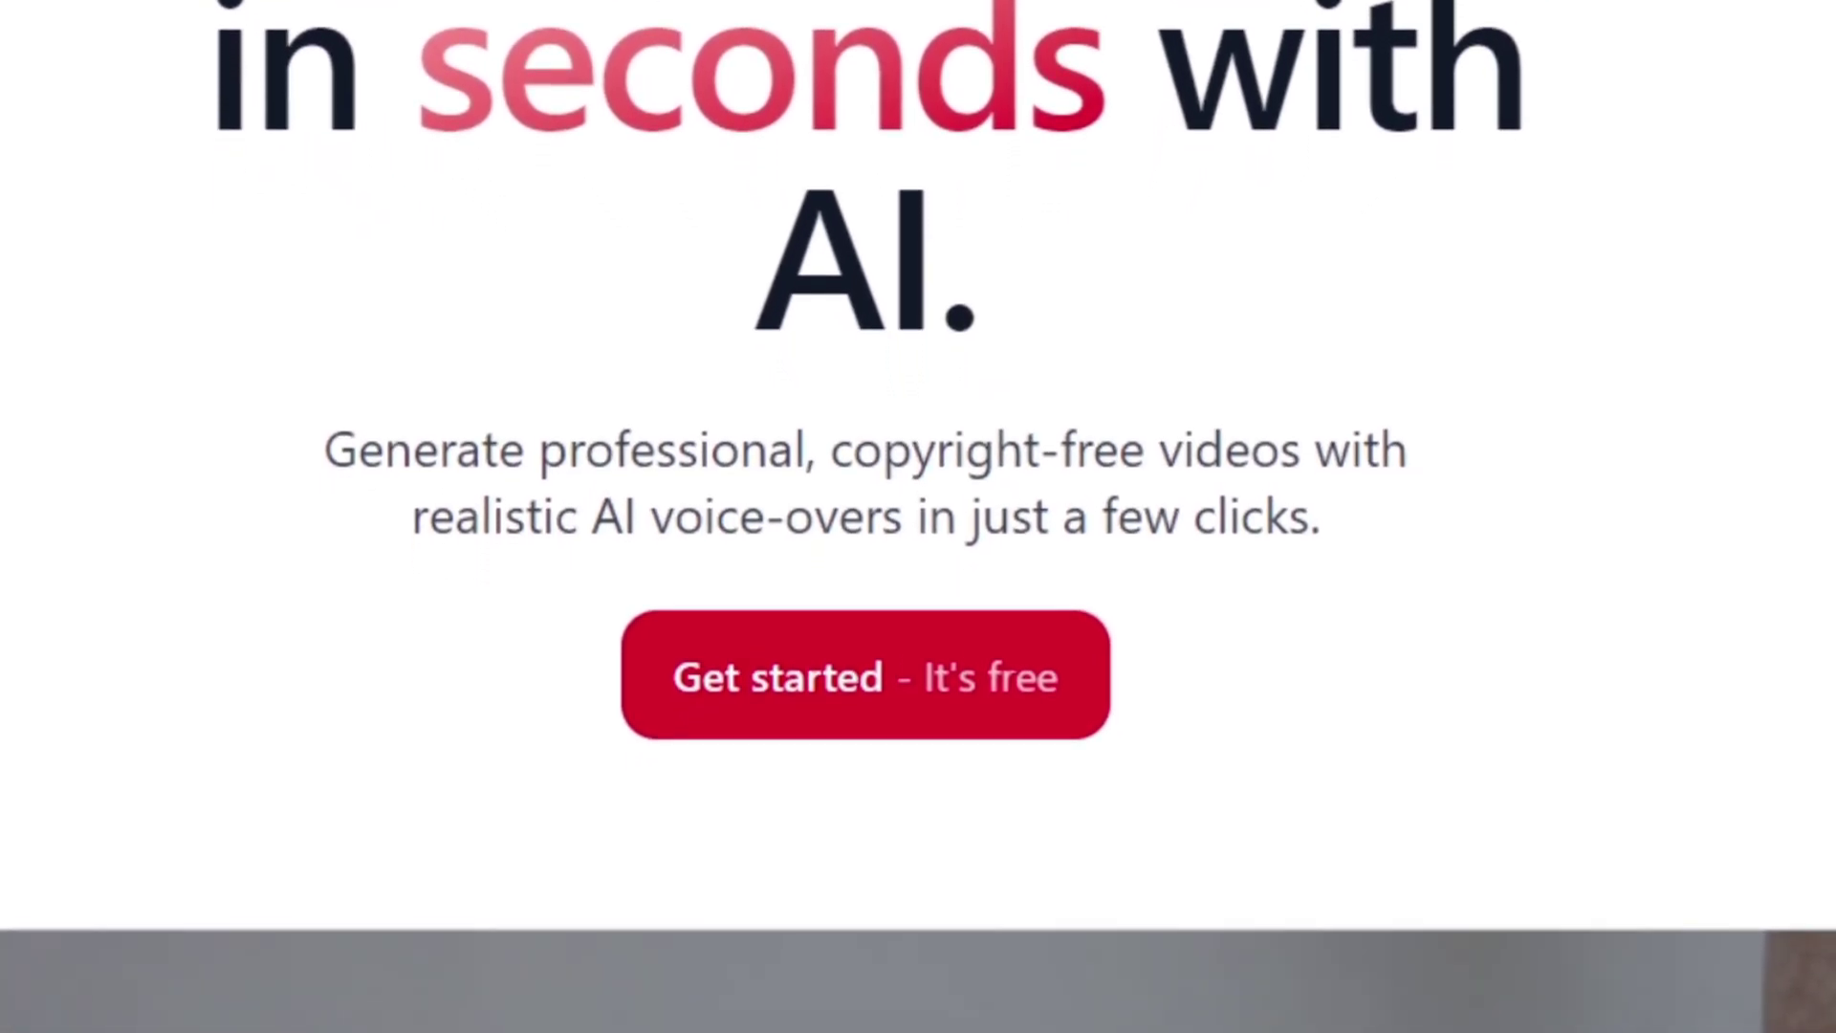
scroll(918, 517, down, 5)
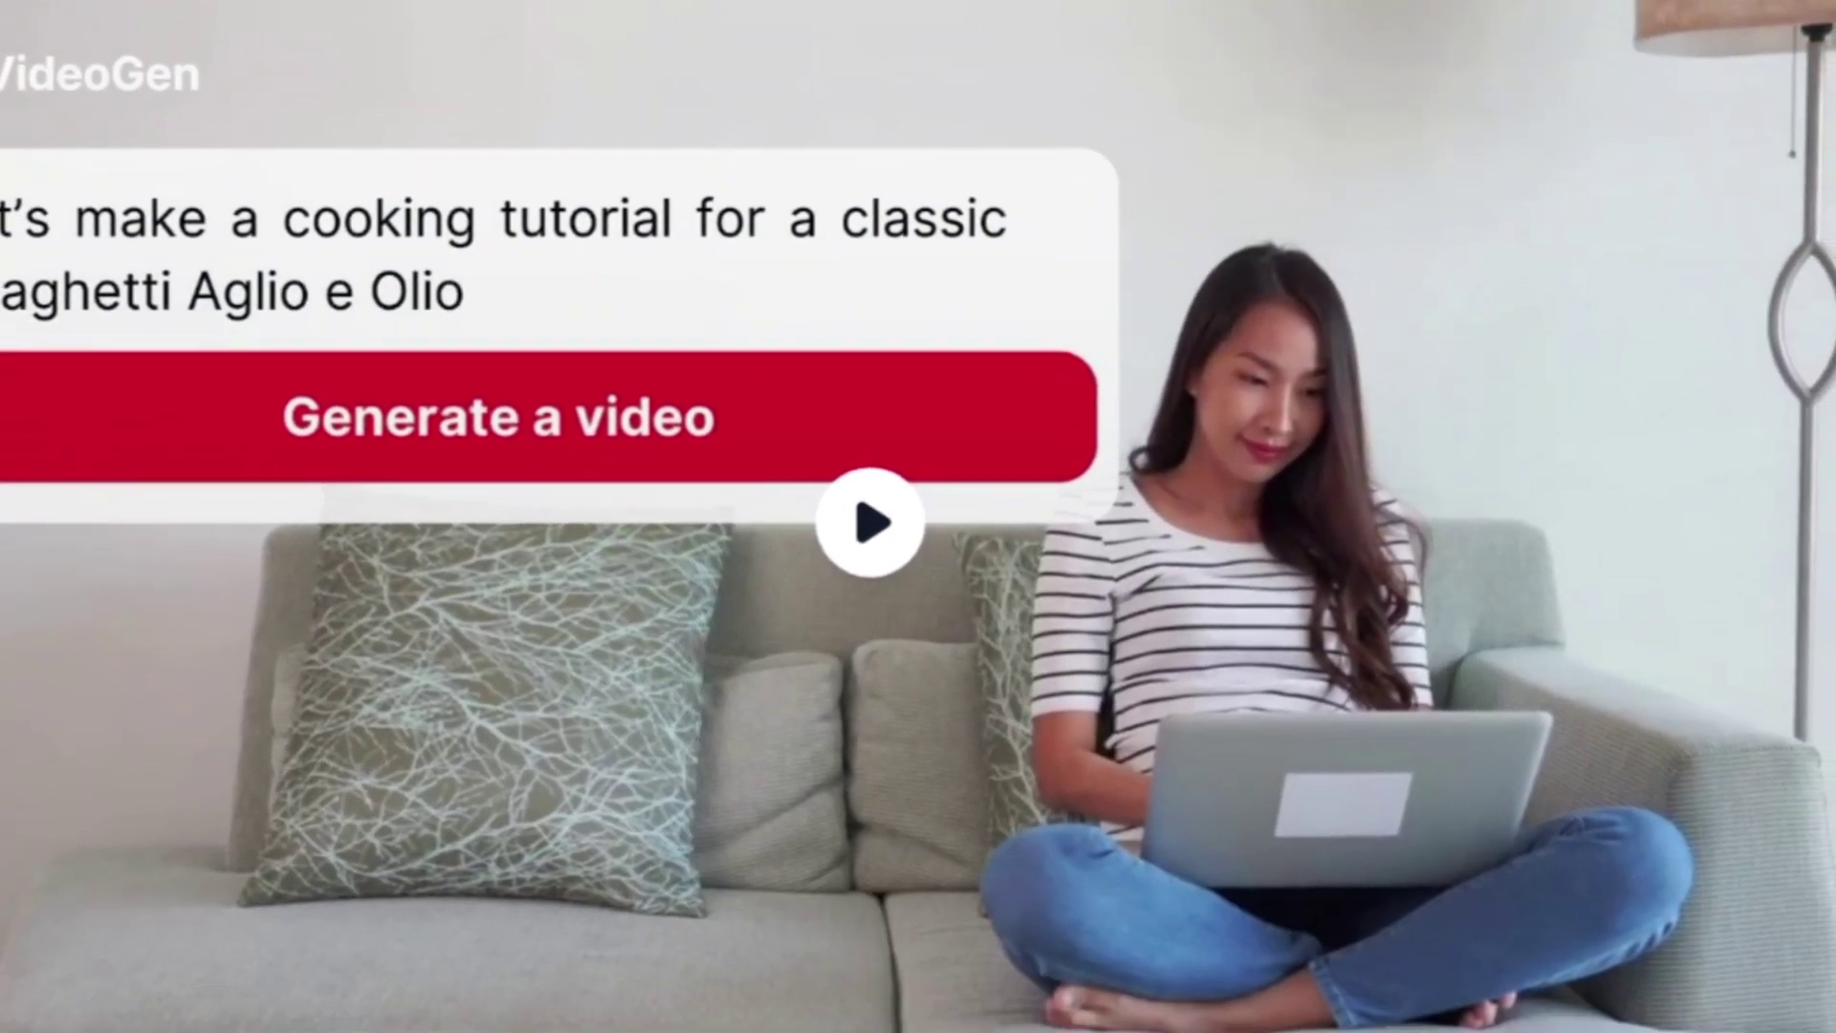
scroll(918, 516, down, 8)
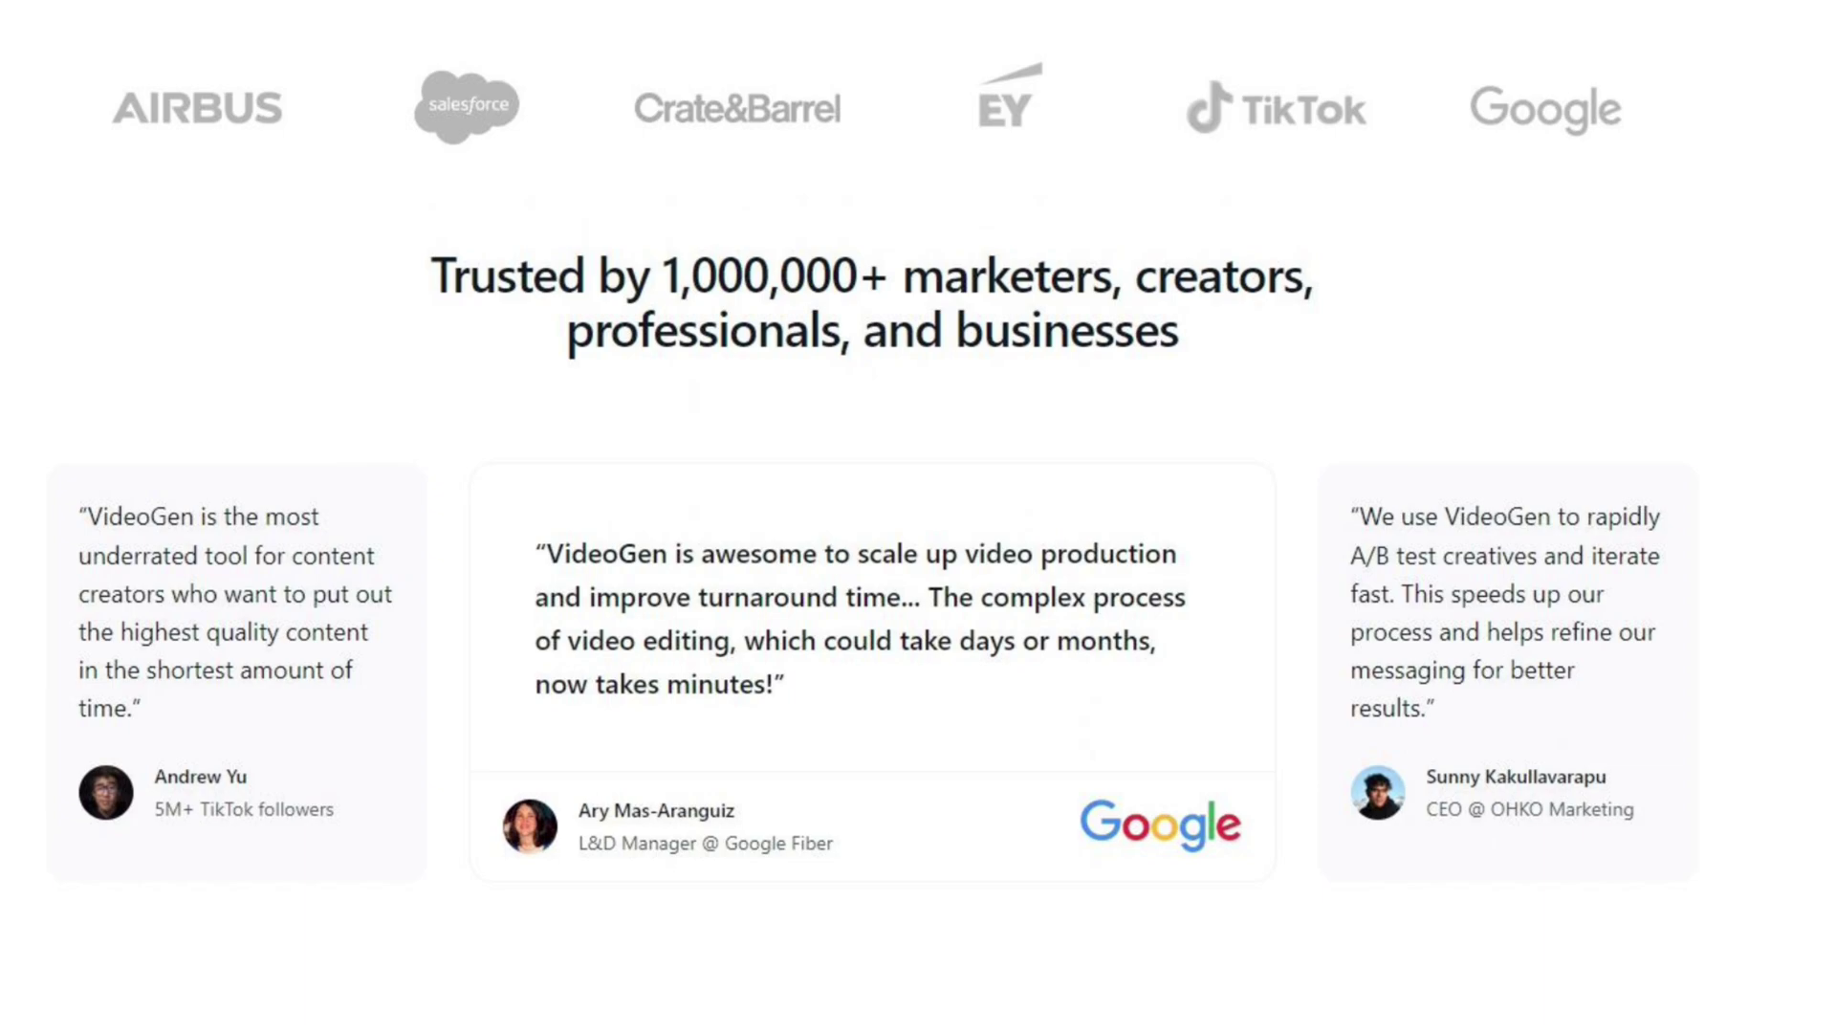
scroll(918, 517, down, 9)
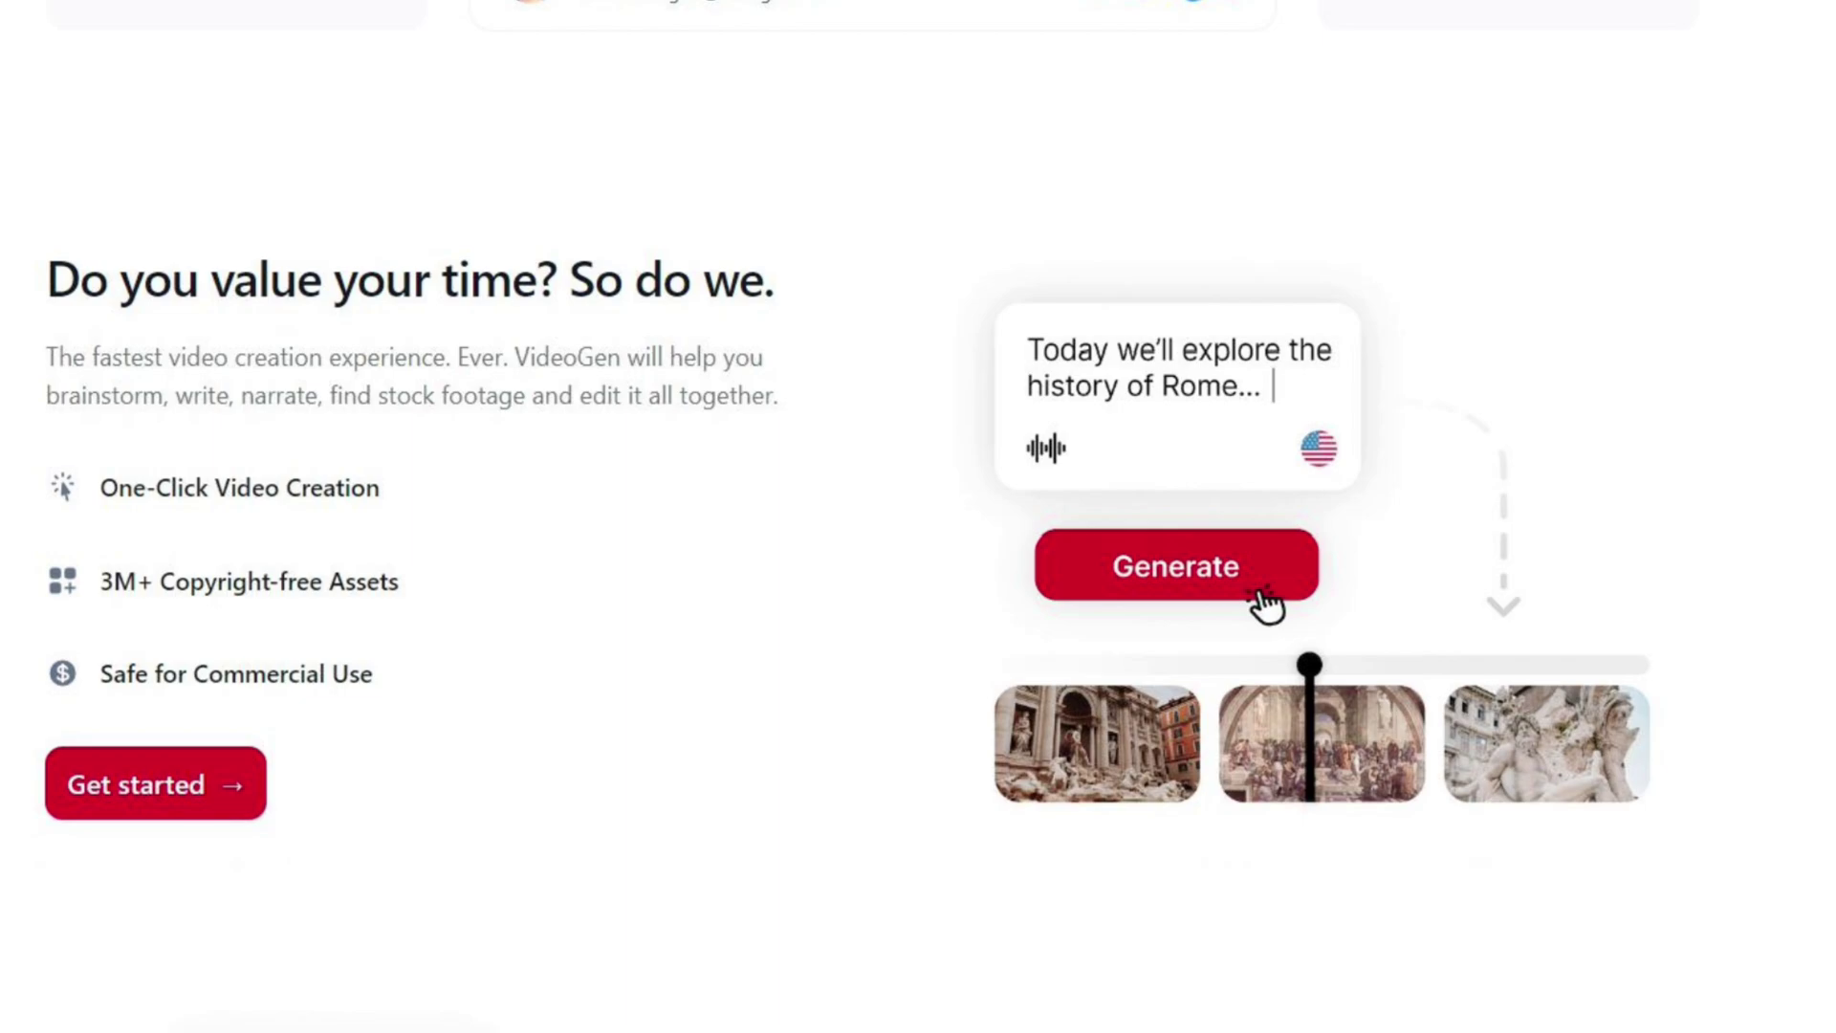
scroll(918, 517, down, 8)
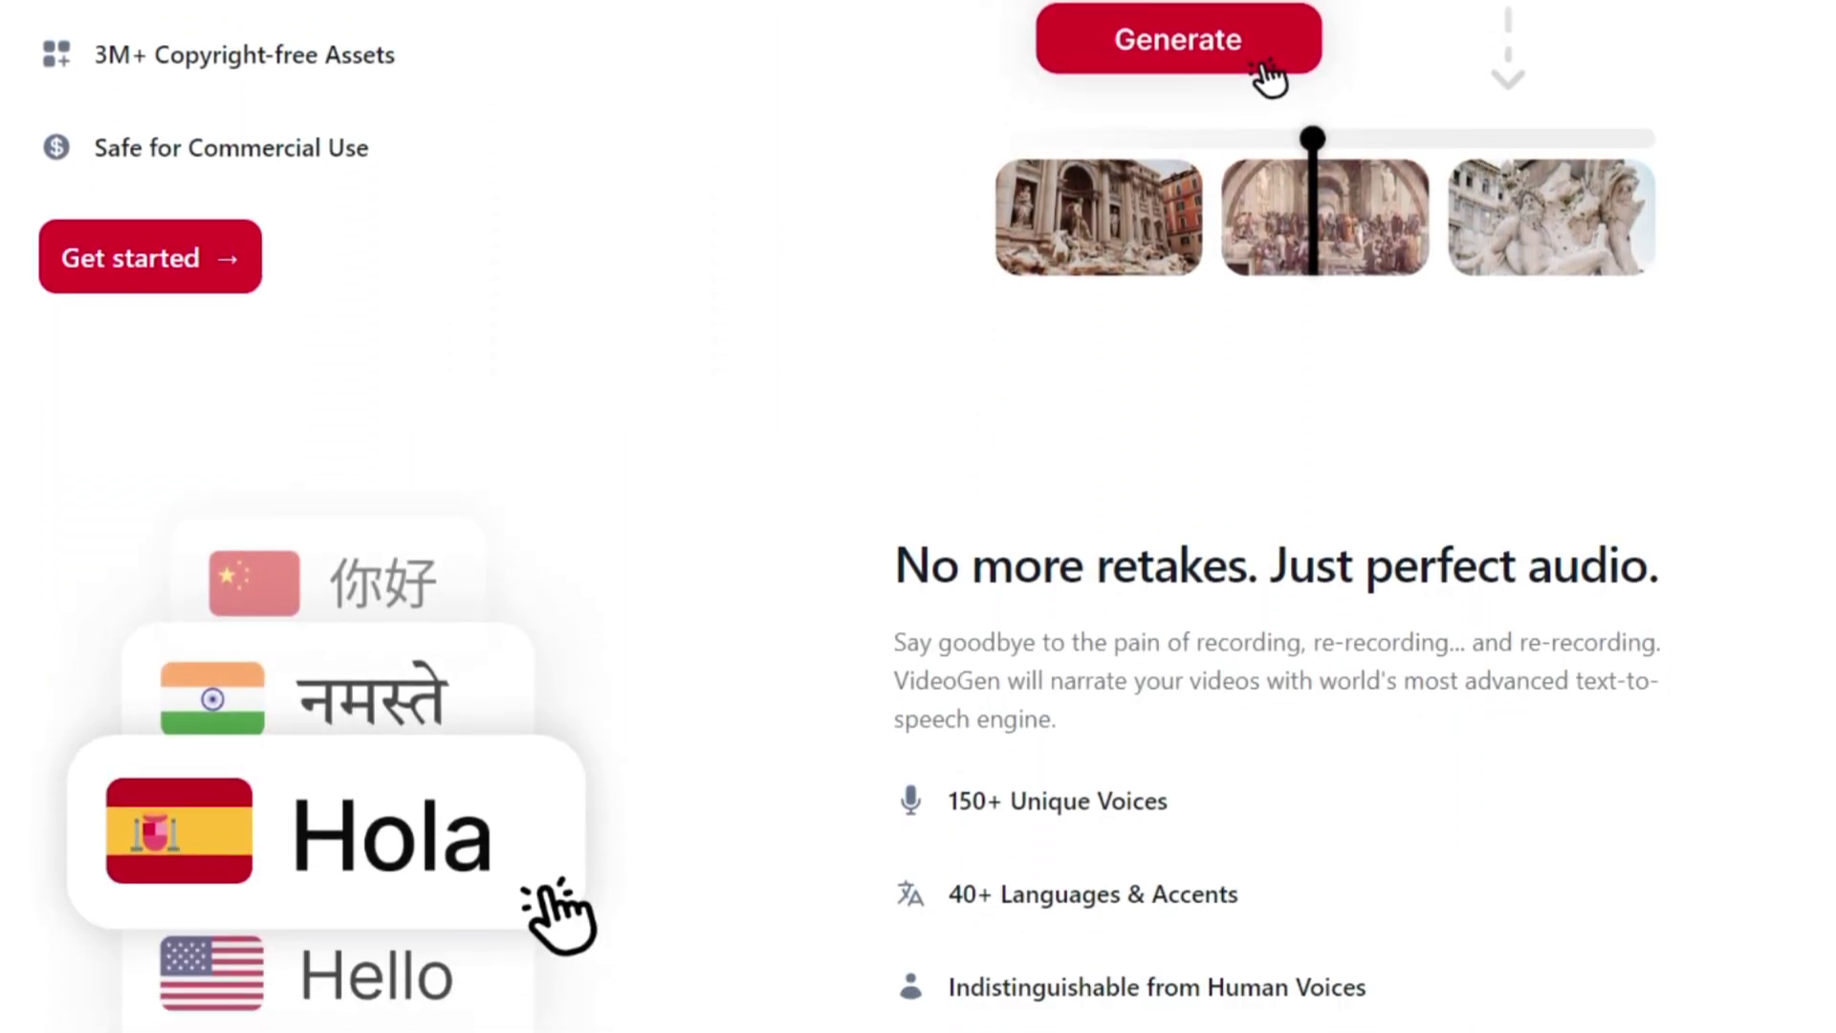
scroll(918, 516, down, 3)
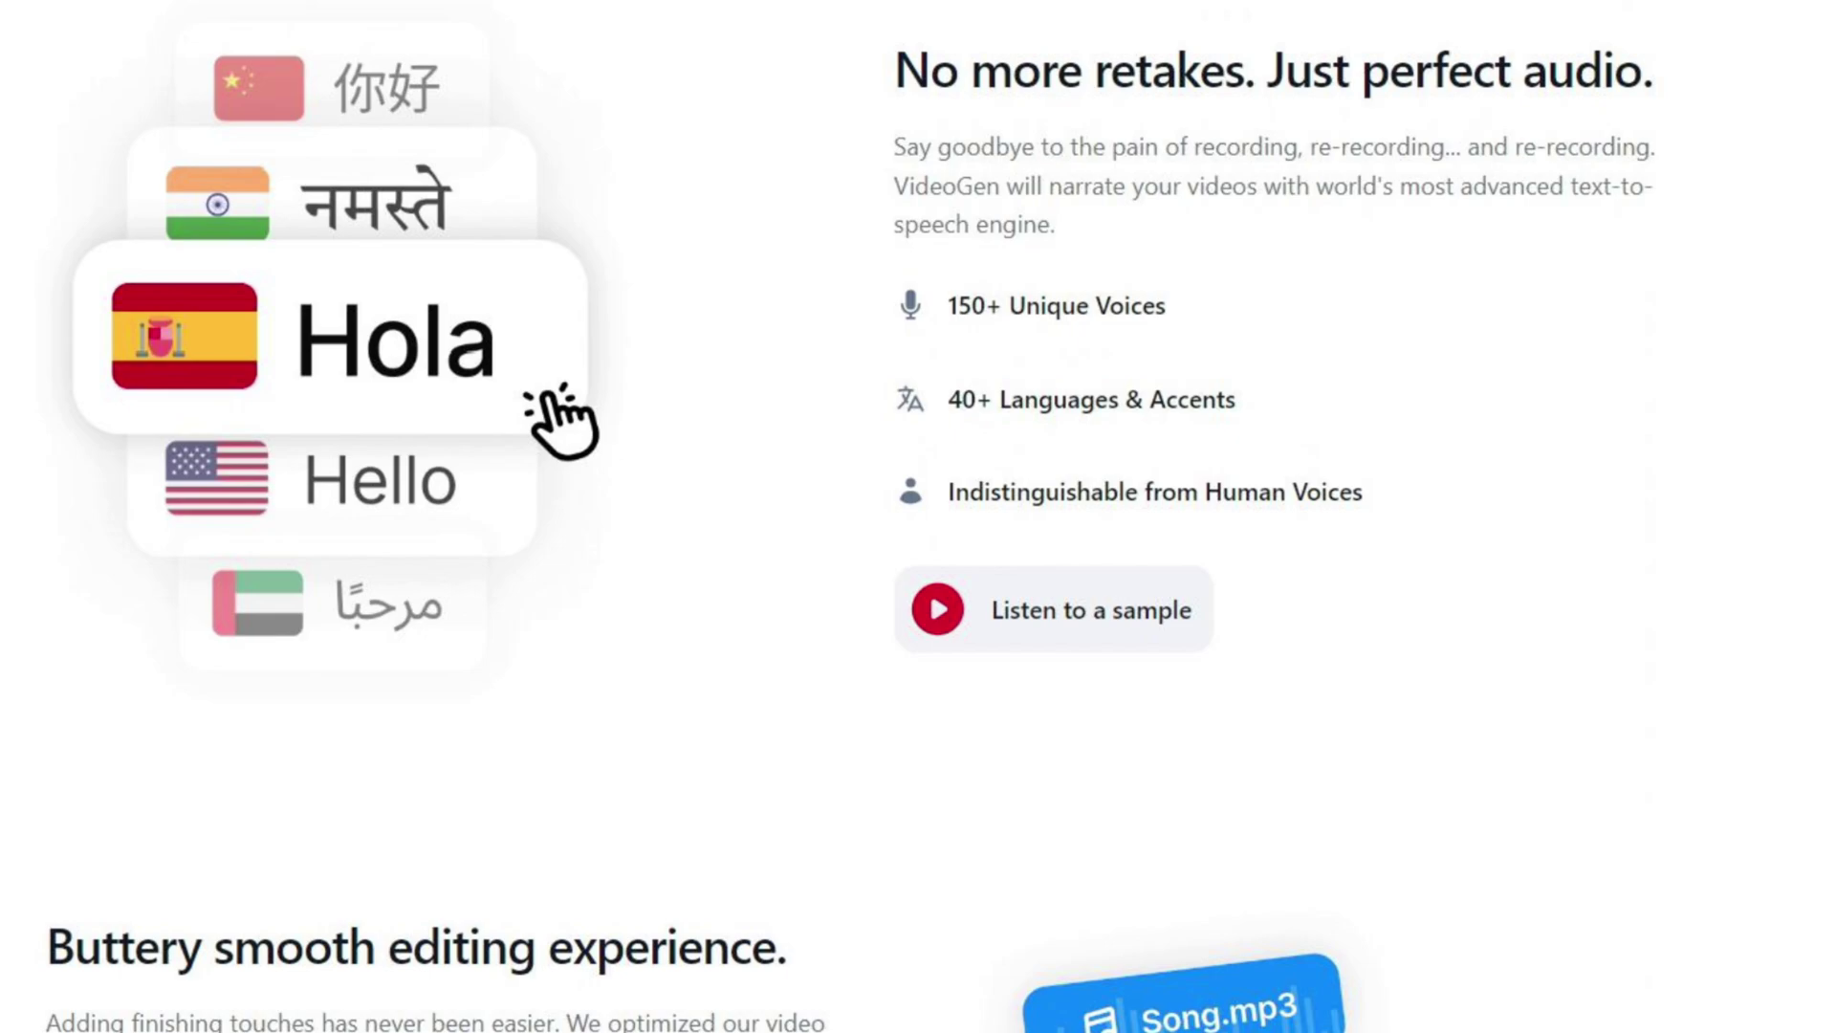
scroll(918, 516, down, 10)
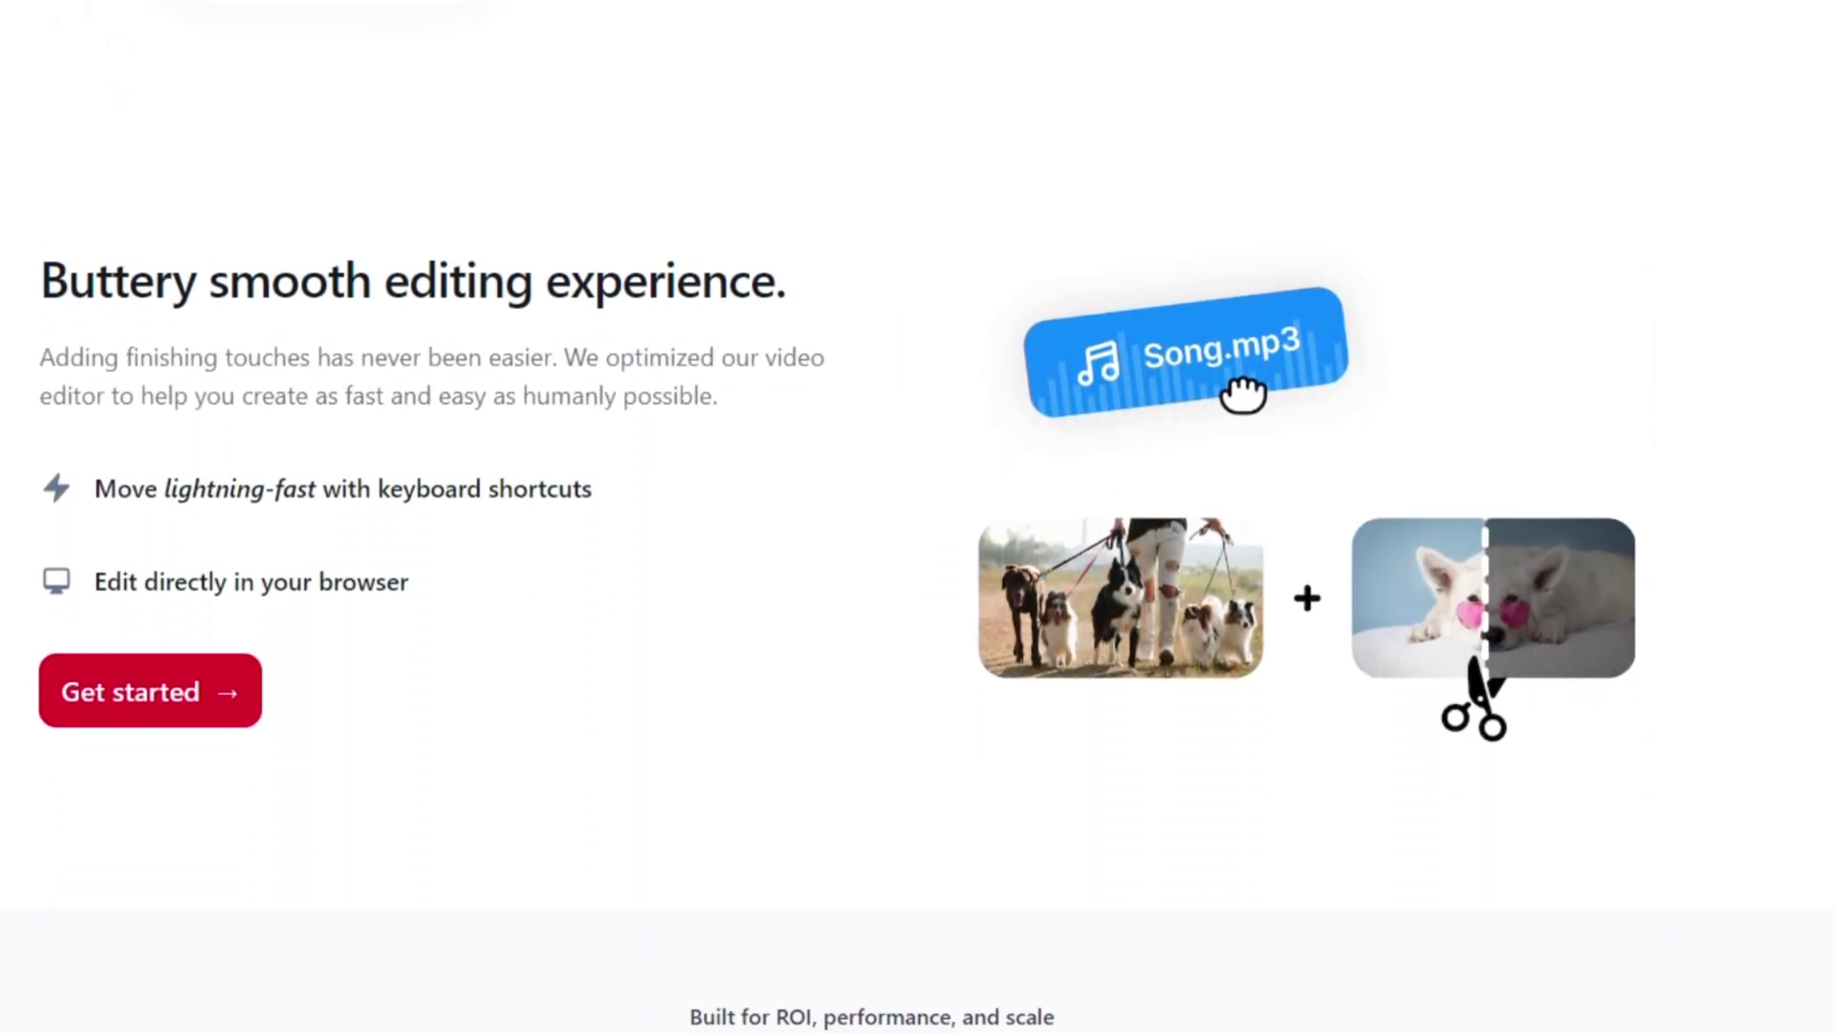
scroll(918, 516, down, 5)
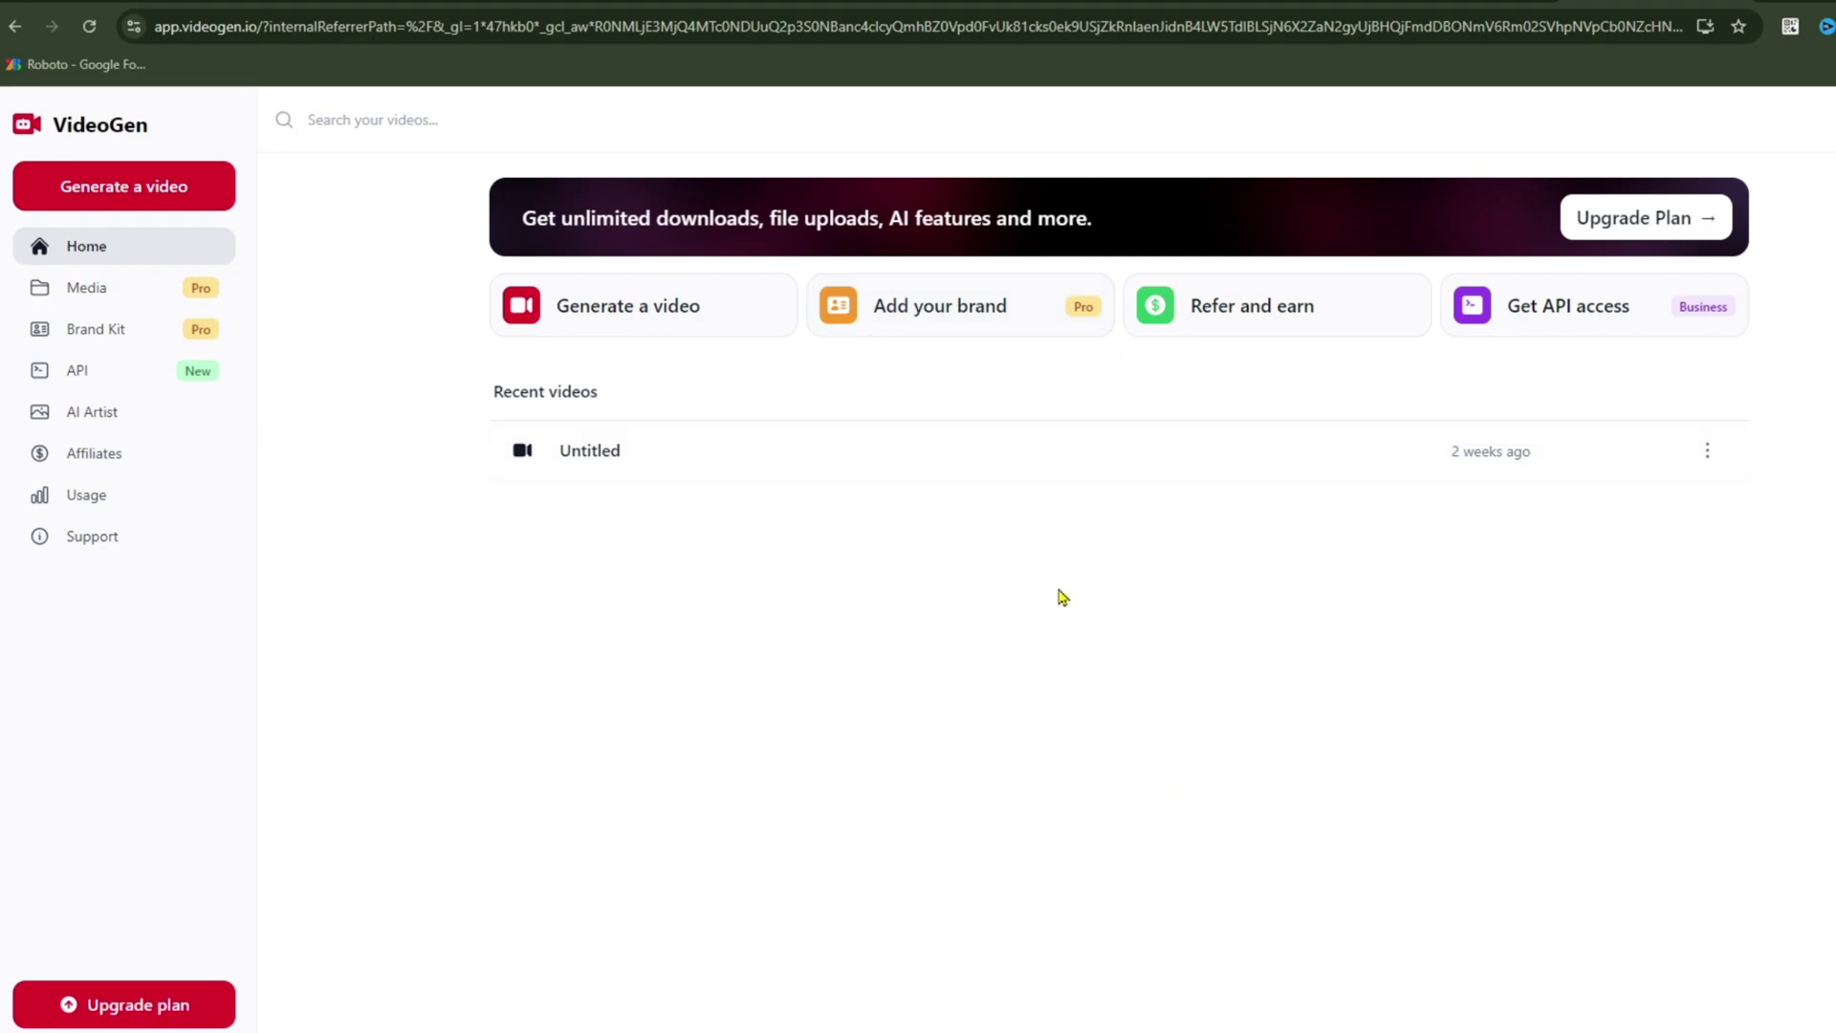
- Start a new video and look over the Blank, Professional and Educational templates
click(156, 199)
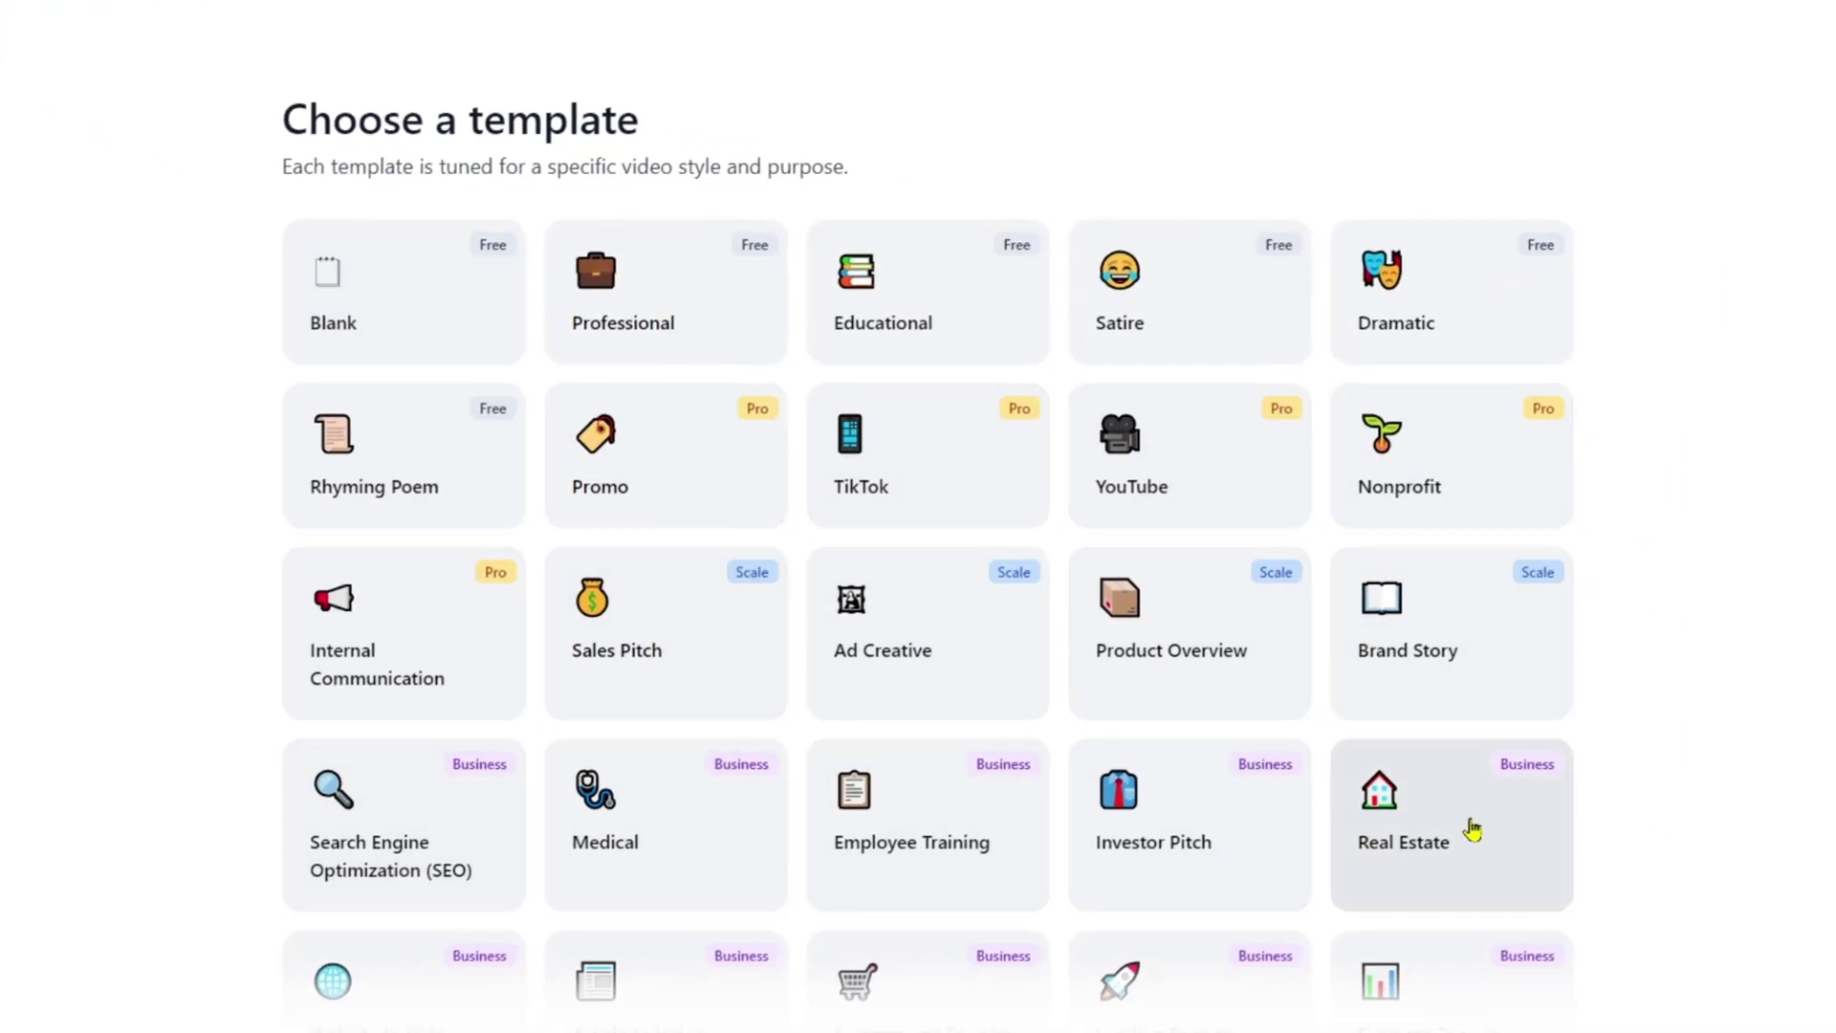
scroll(1467, 713, down, 3)
scroll(517, 475, up, 3)
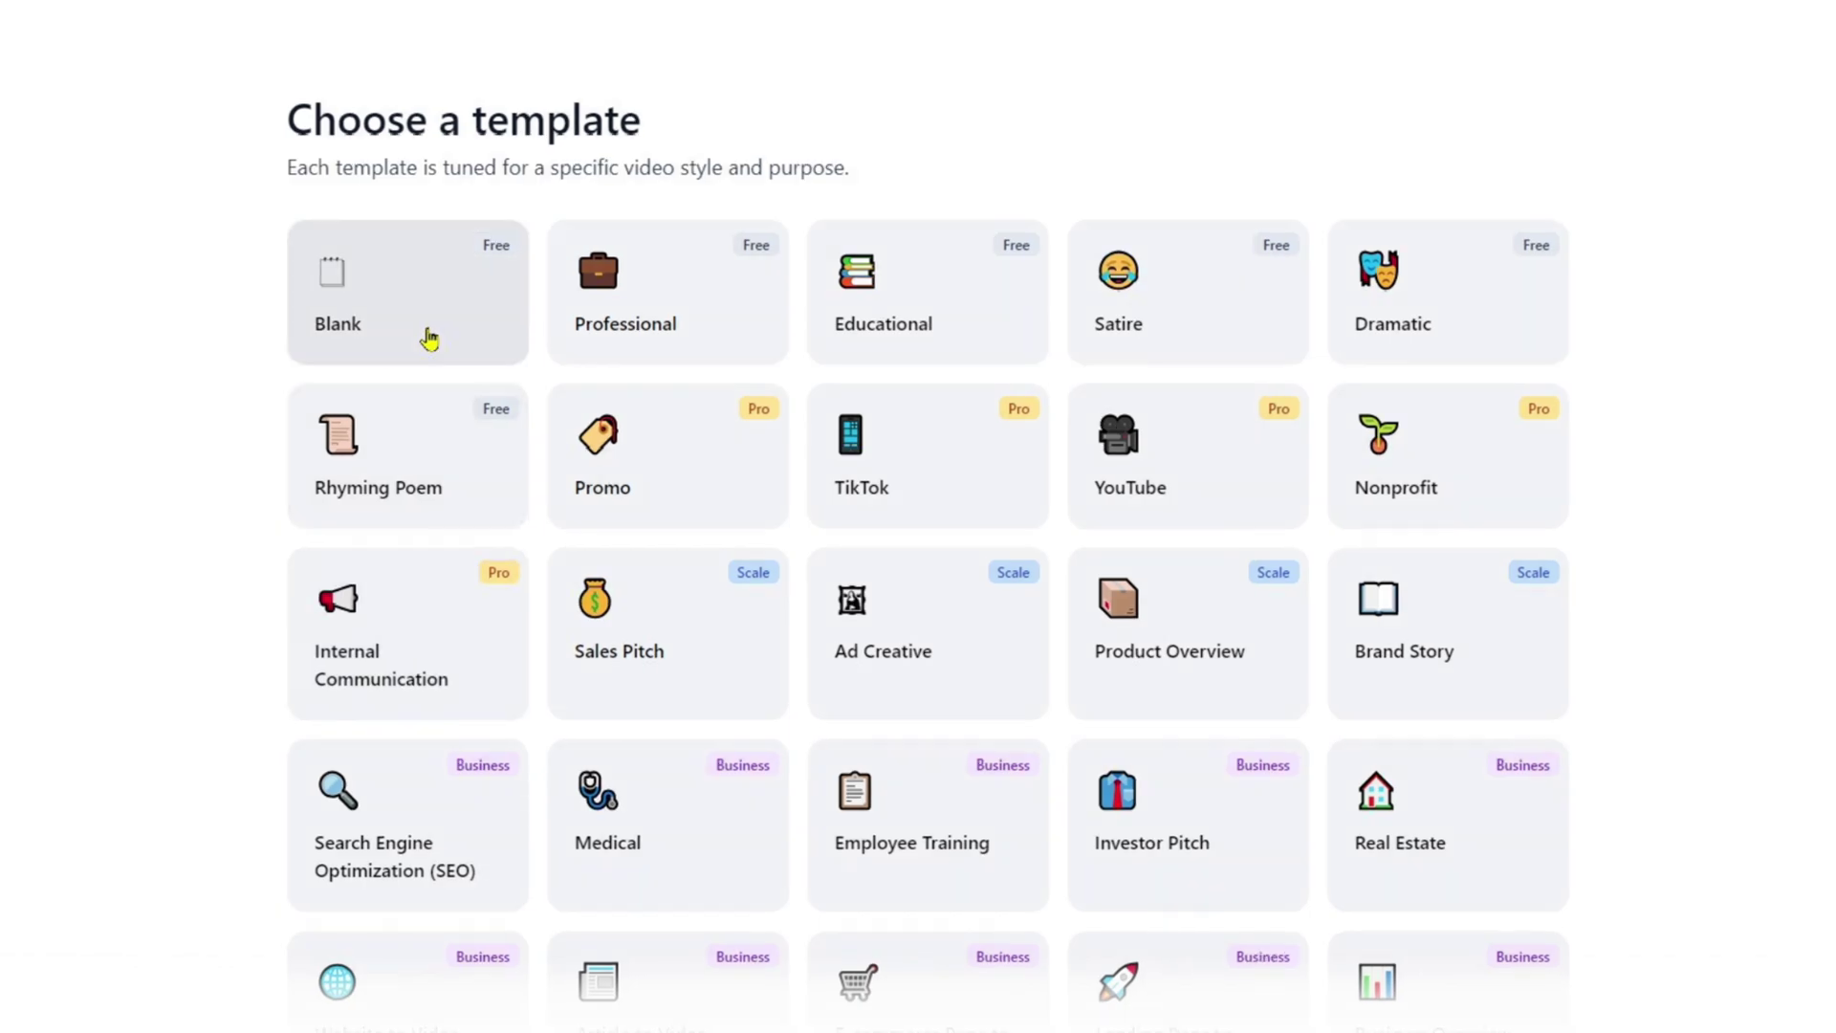
- Choose the Blank template and paste the XYZ handbag prompt, keeping English output at Very short length
click(1447, 295)
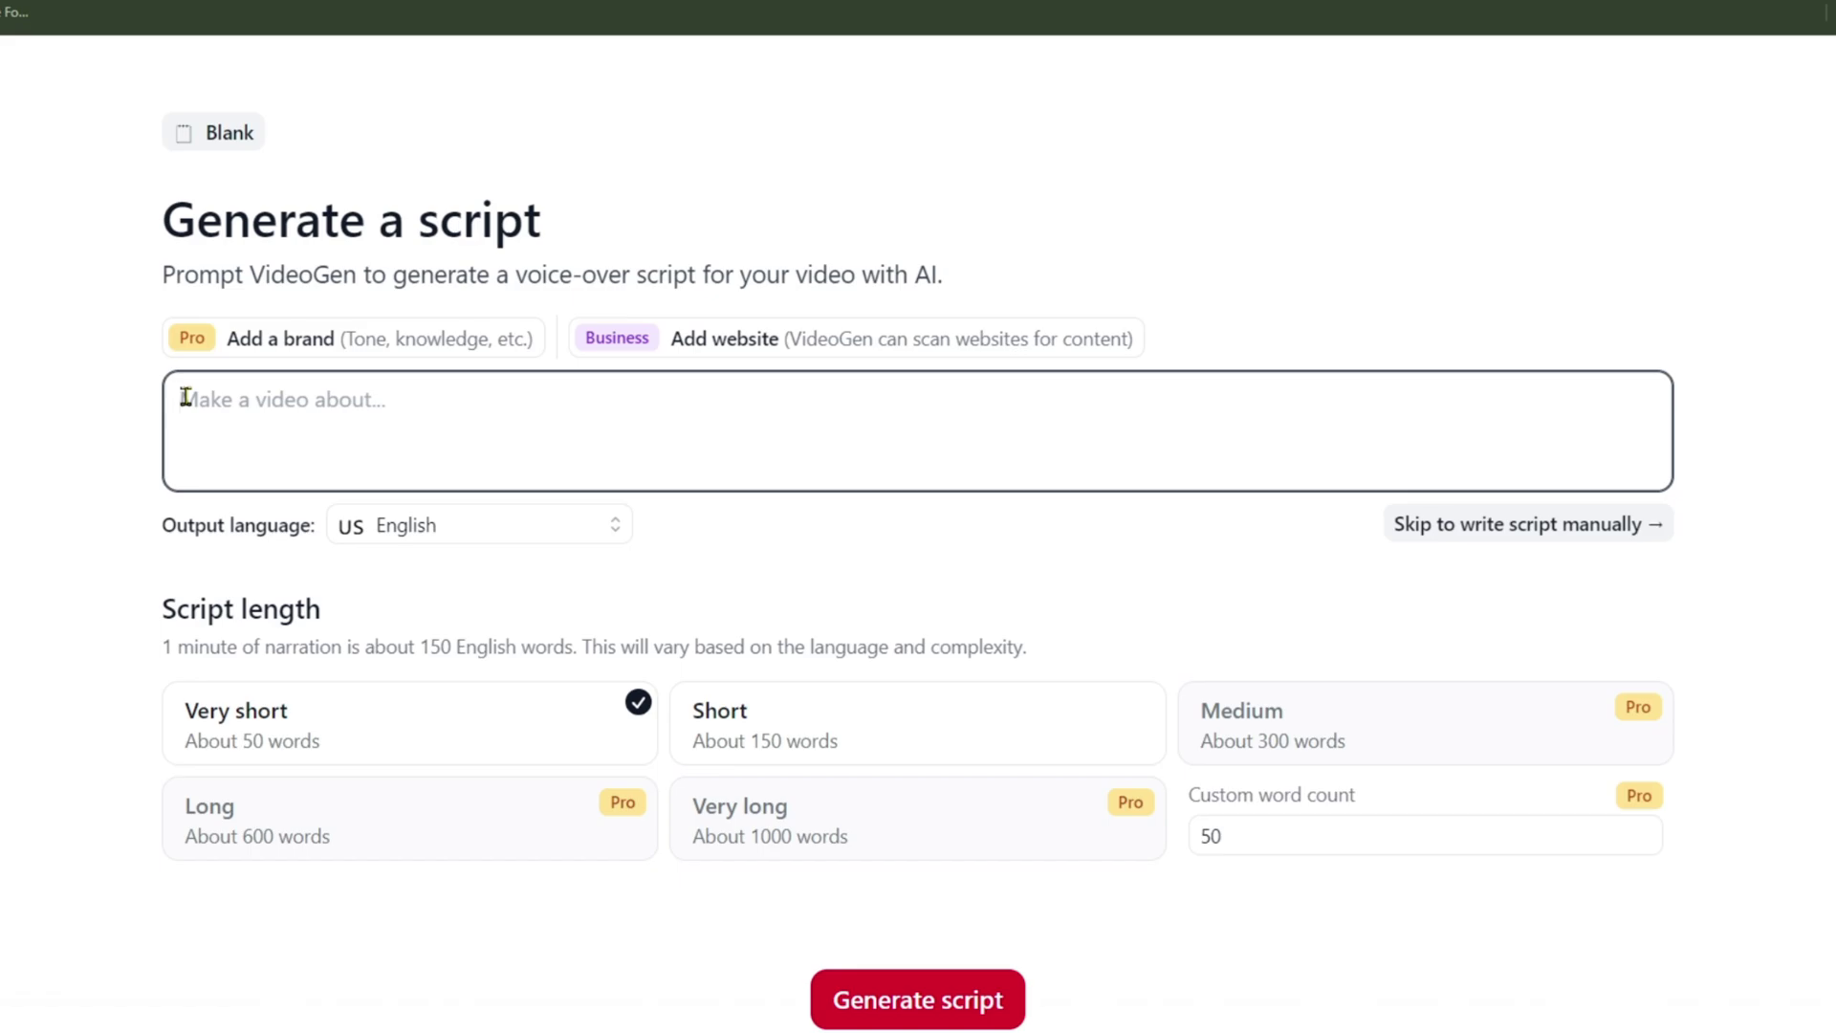
right_click(184, 396)
click(249, 608)
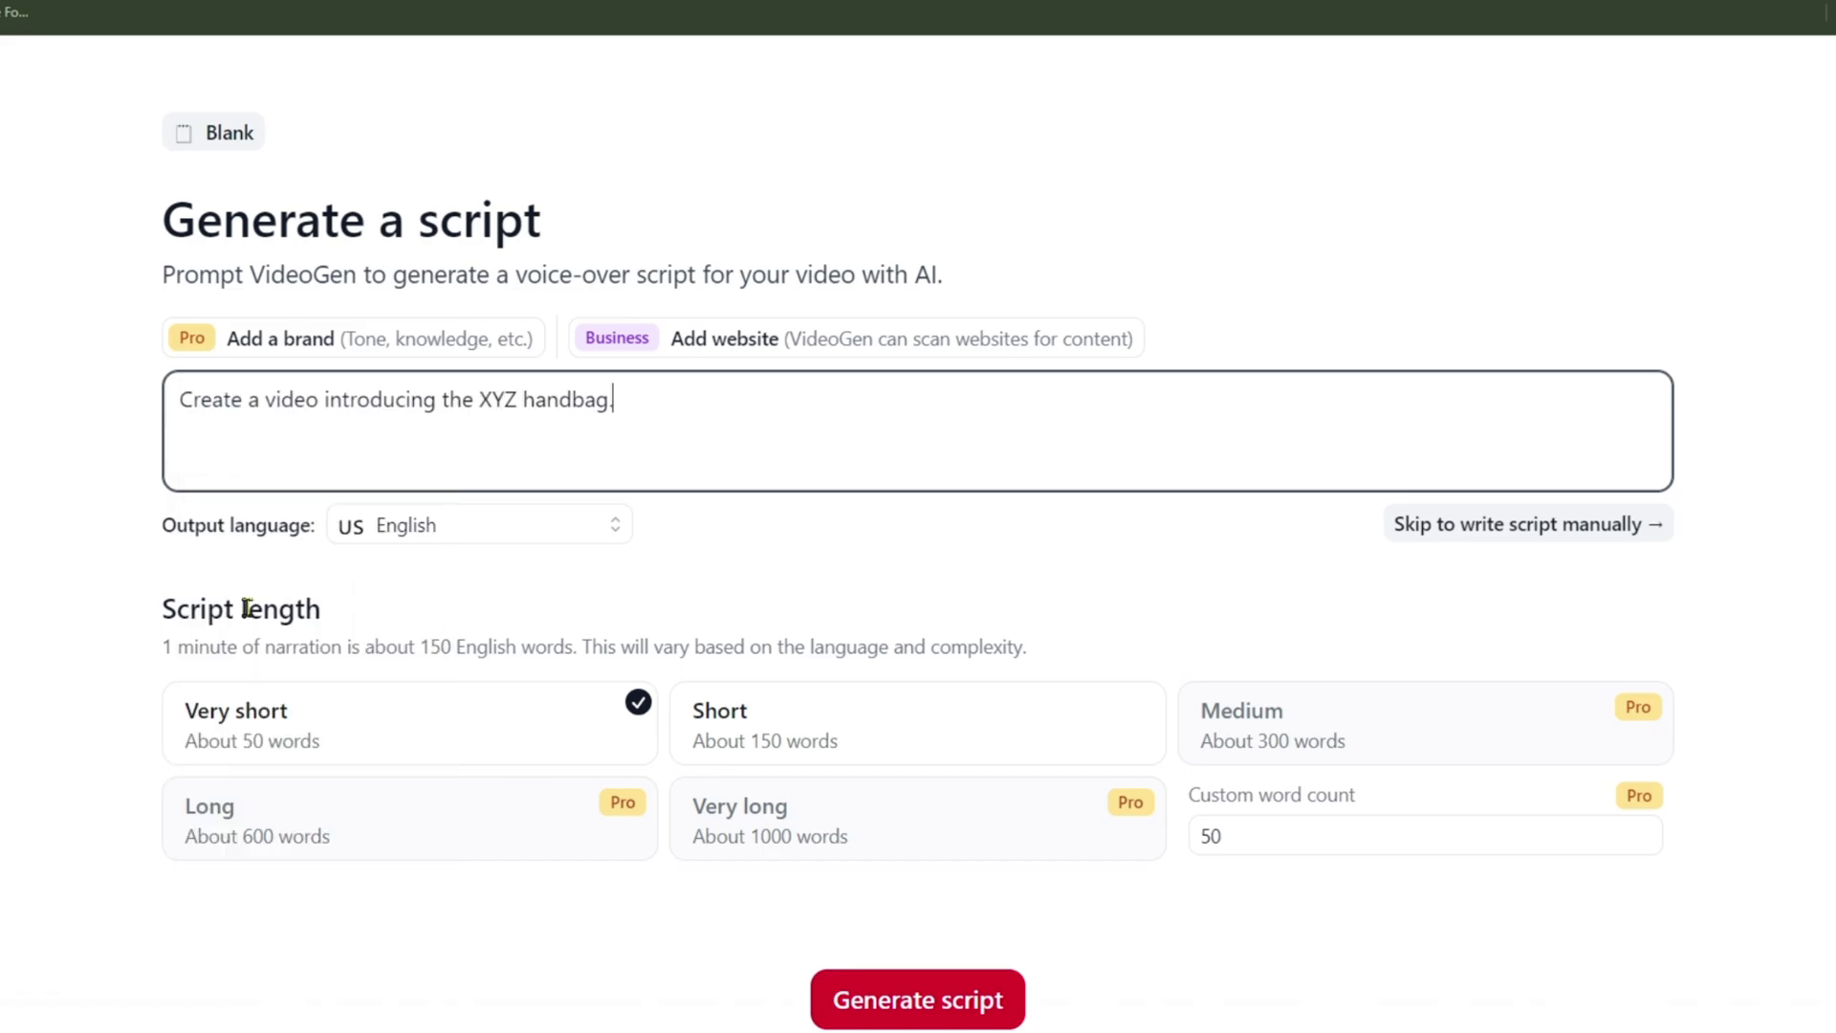
click(570, 536)
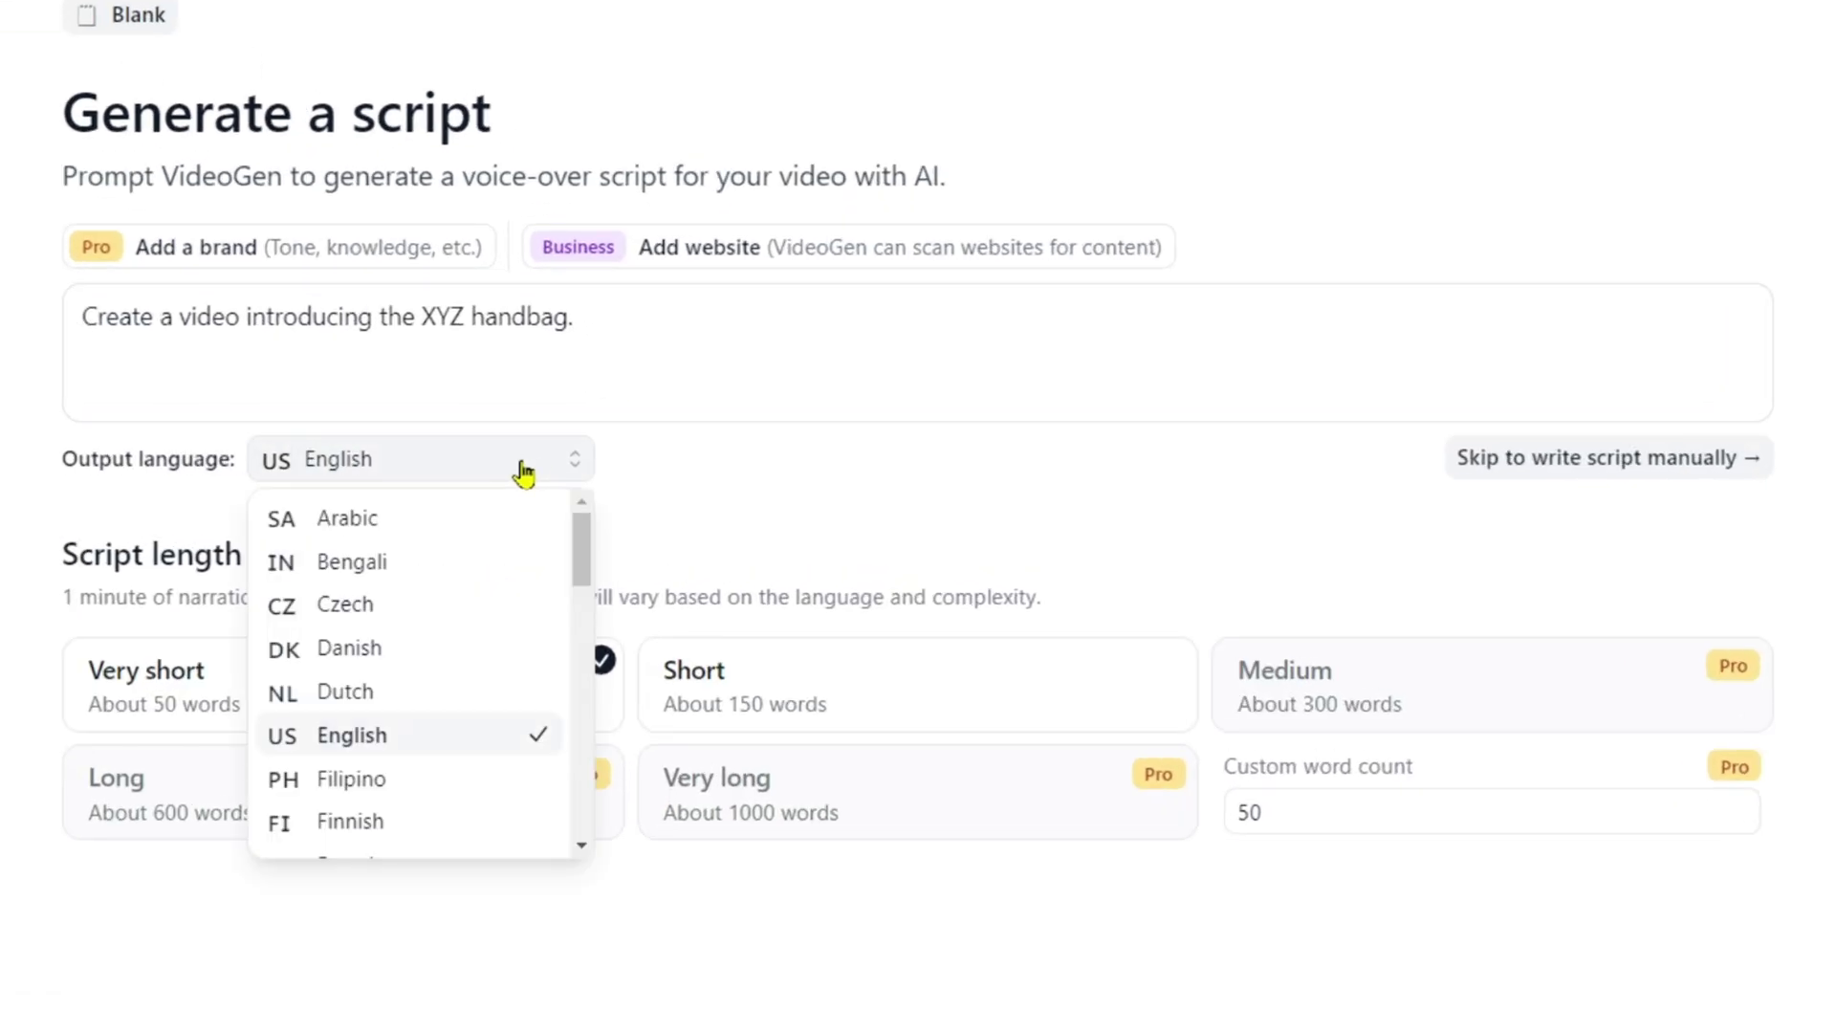
click(524, 472)
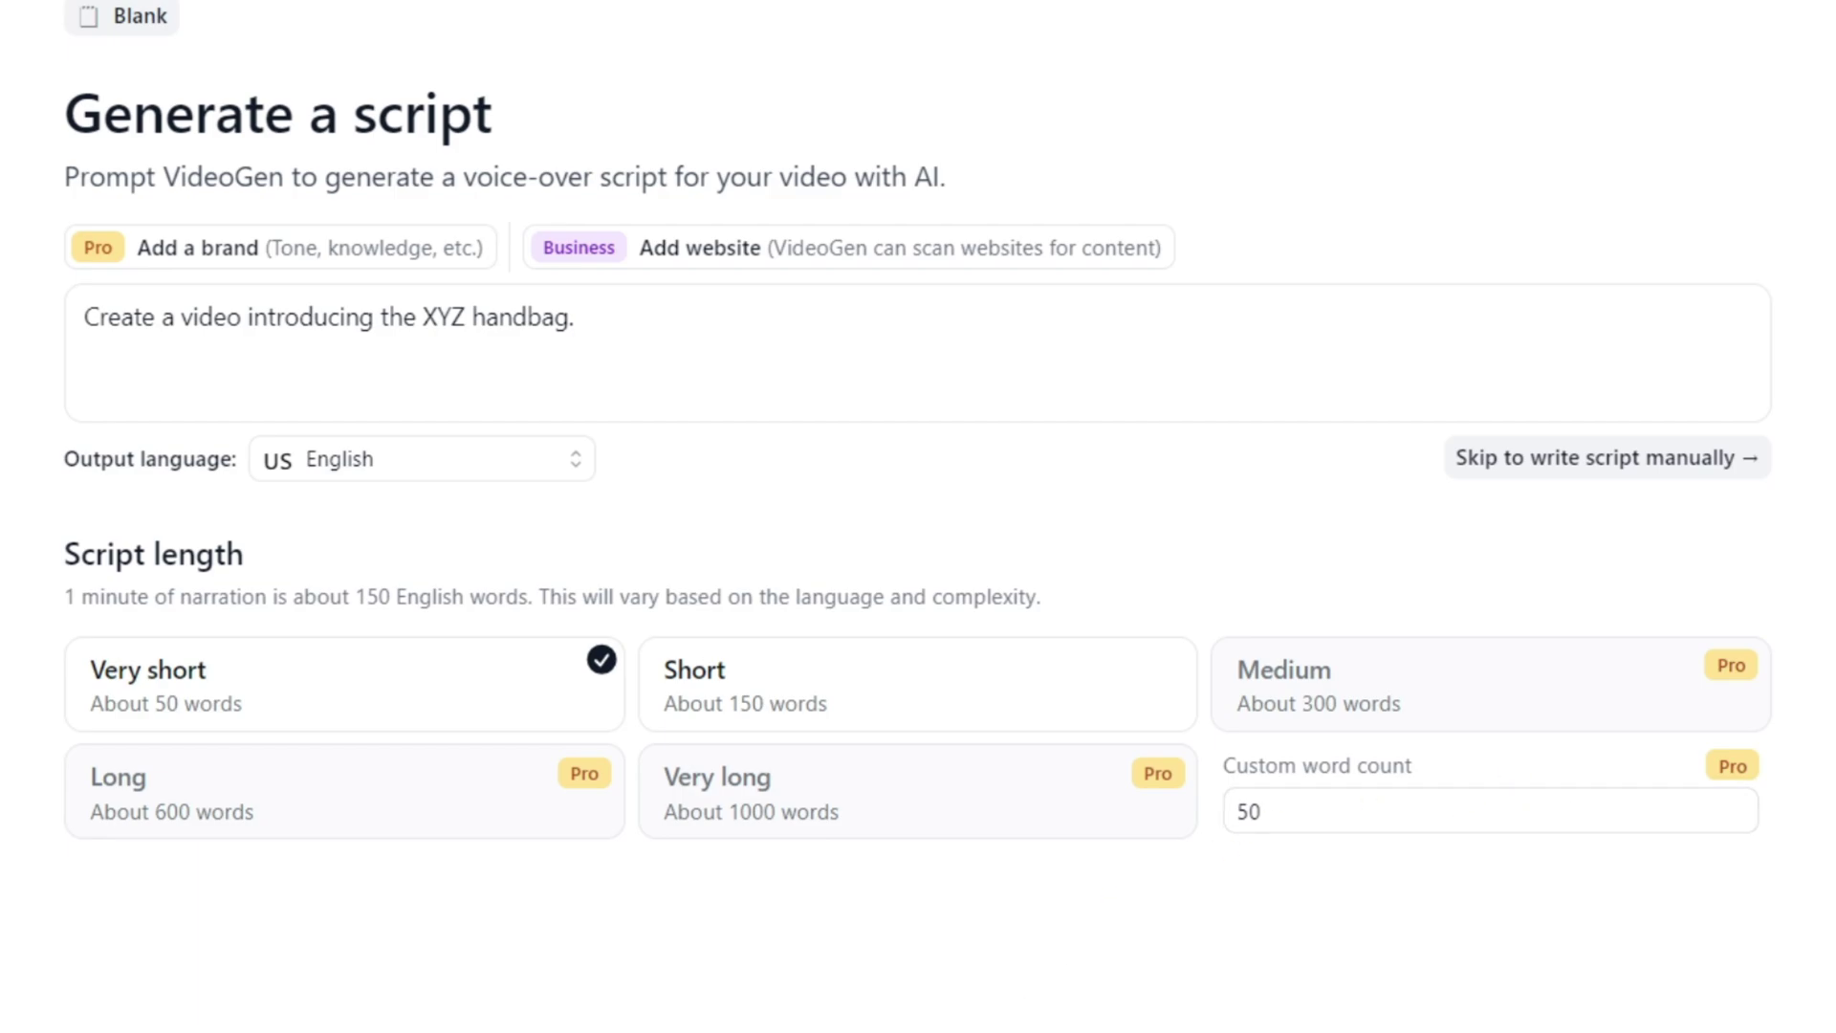
scroll(926, 983, down, 2)
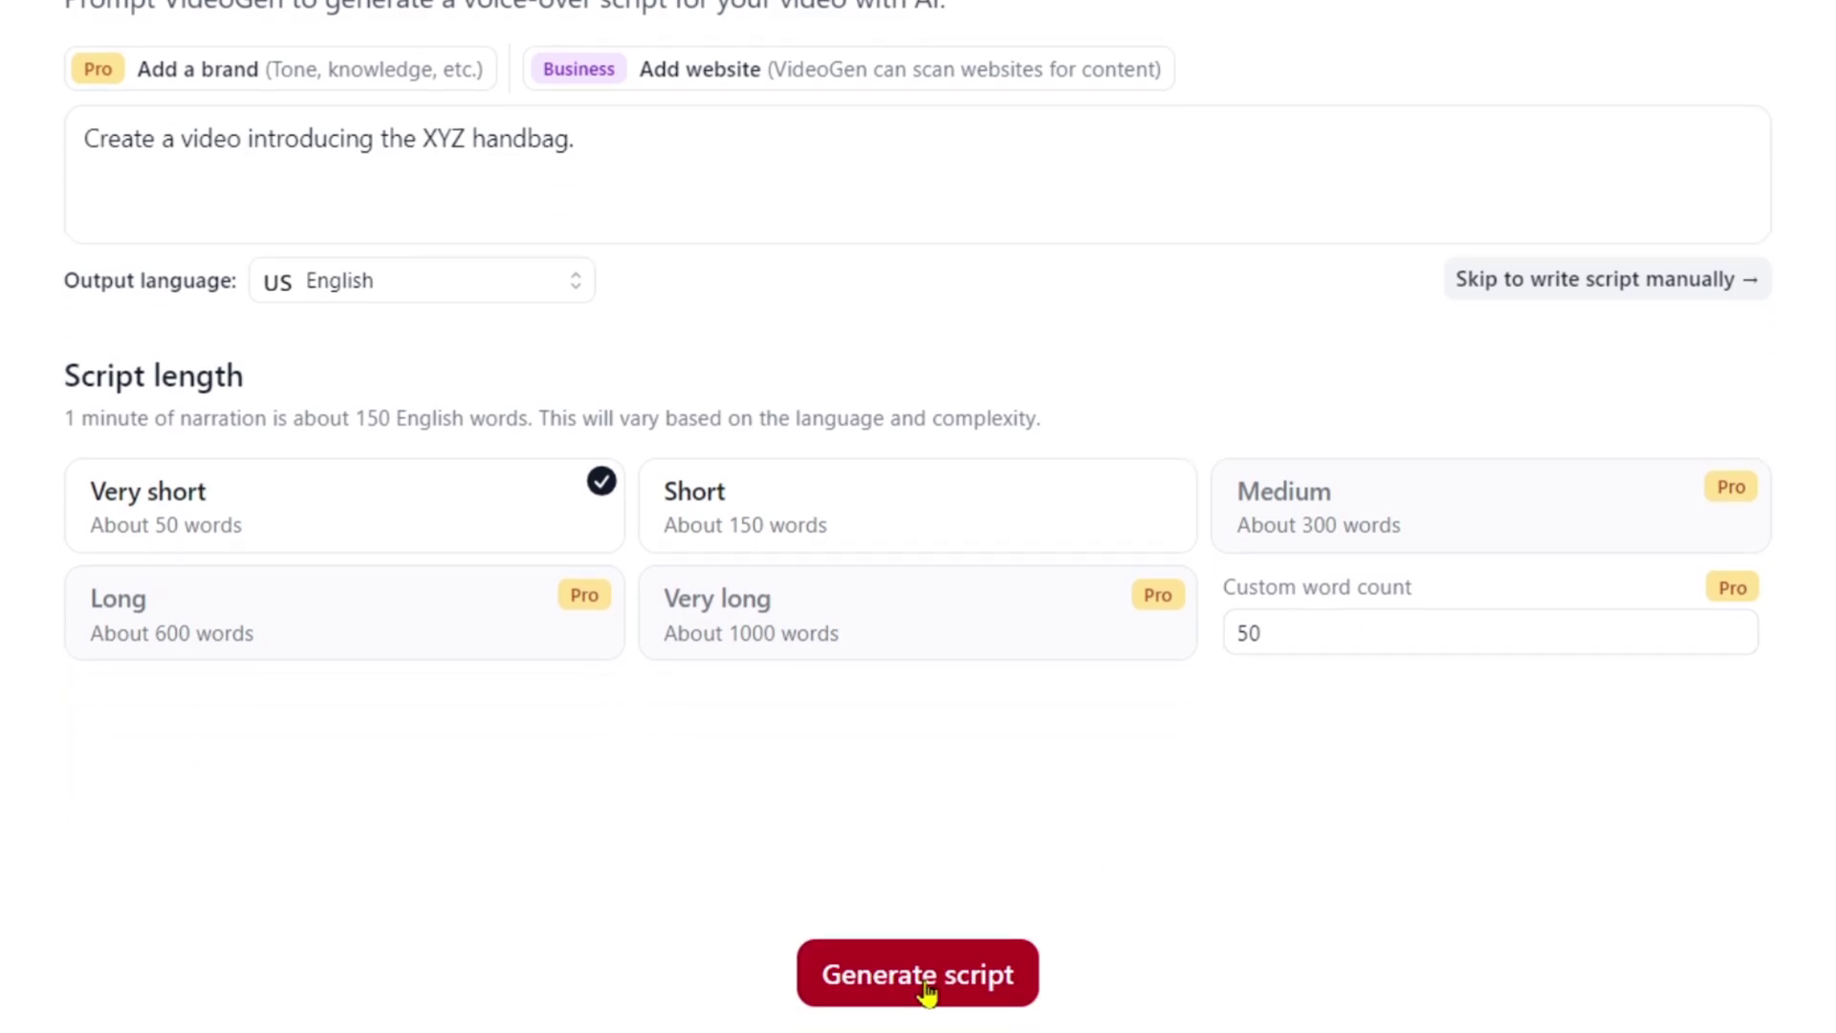
- Generate the XYZ handbag voice-over script and review it
click(925, 985)
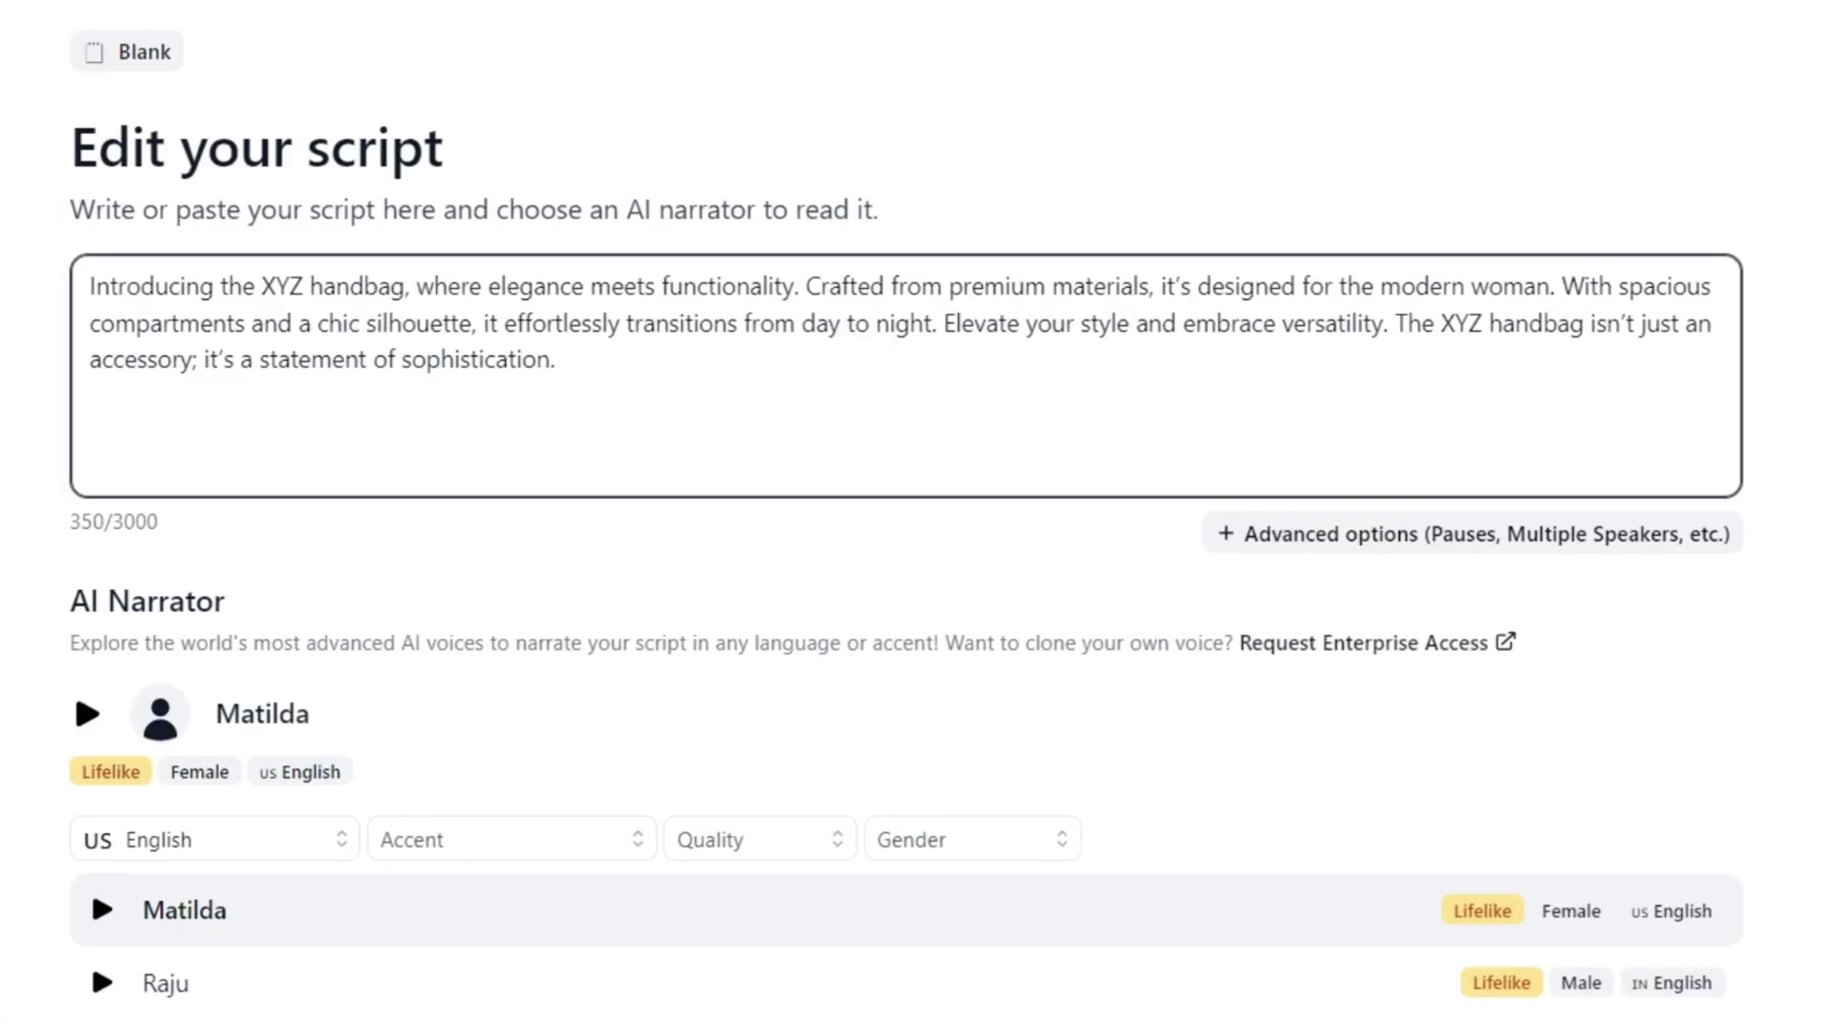
scroll(427, 546, down, 3)
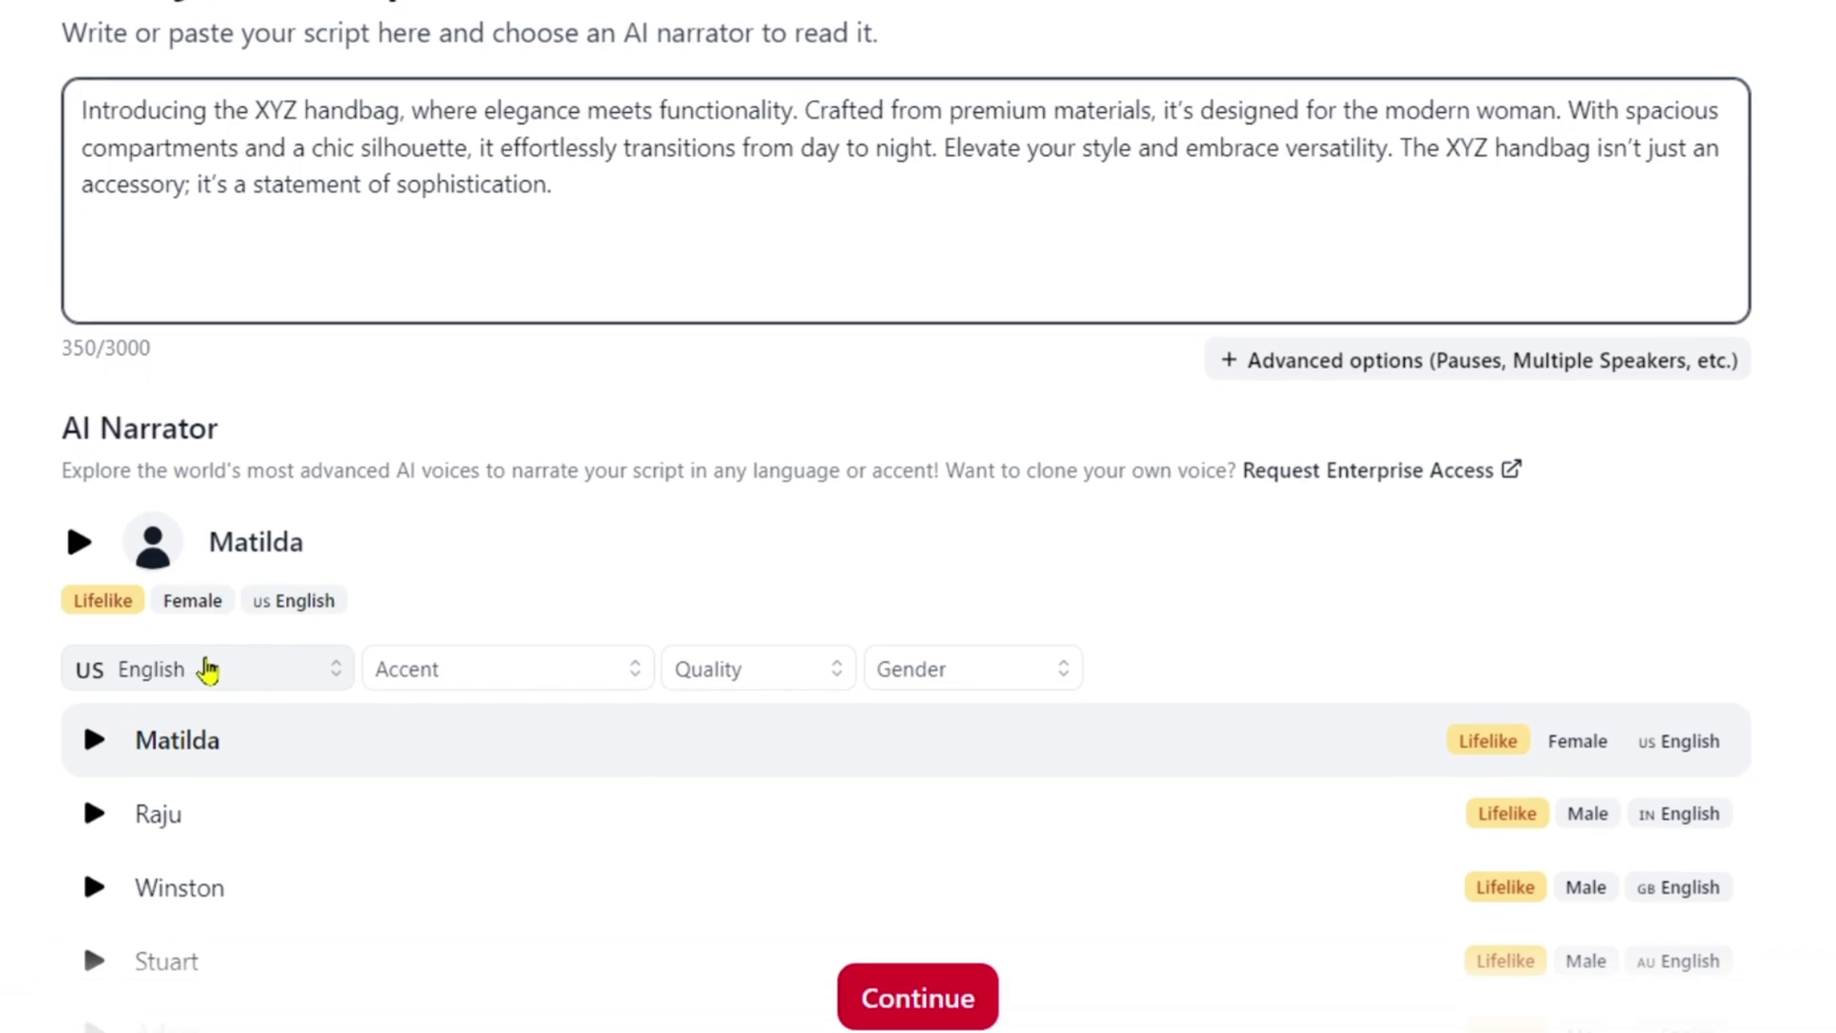
scroll(304, 586, down, 2)
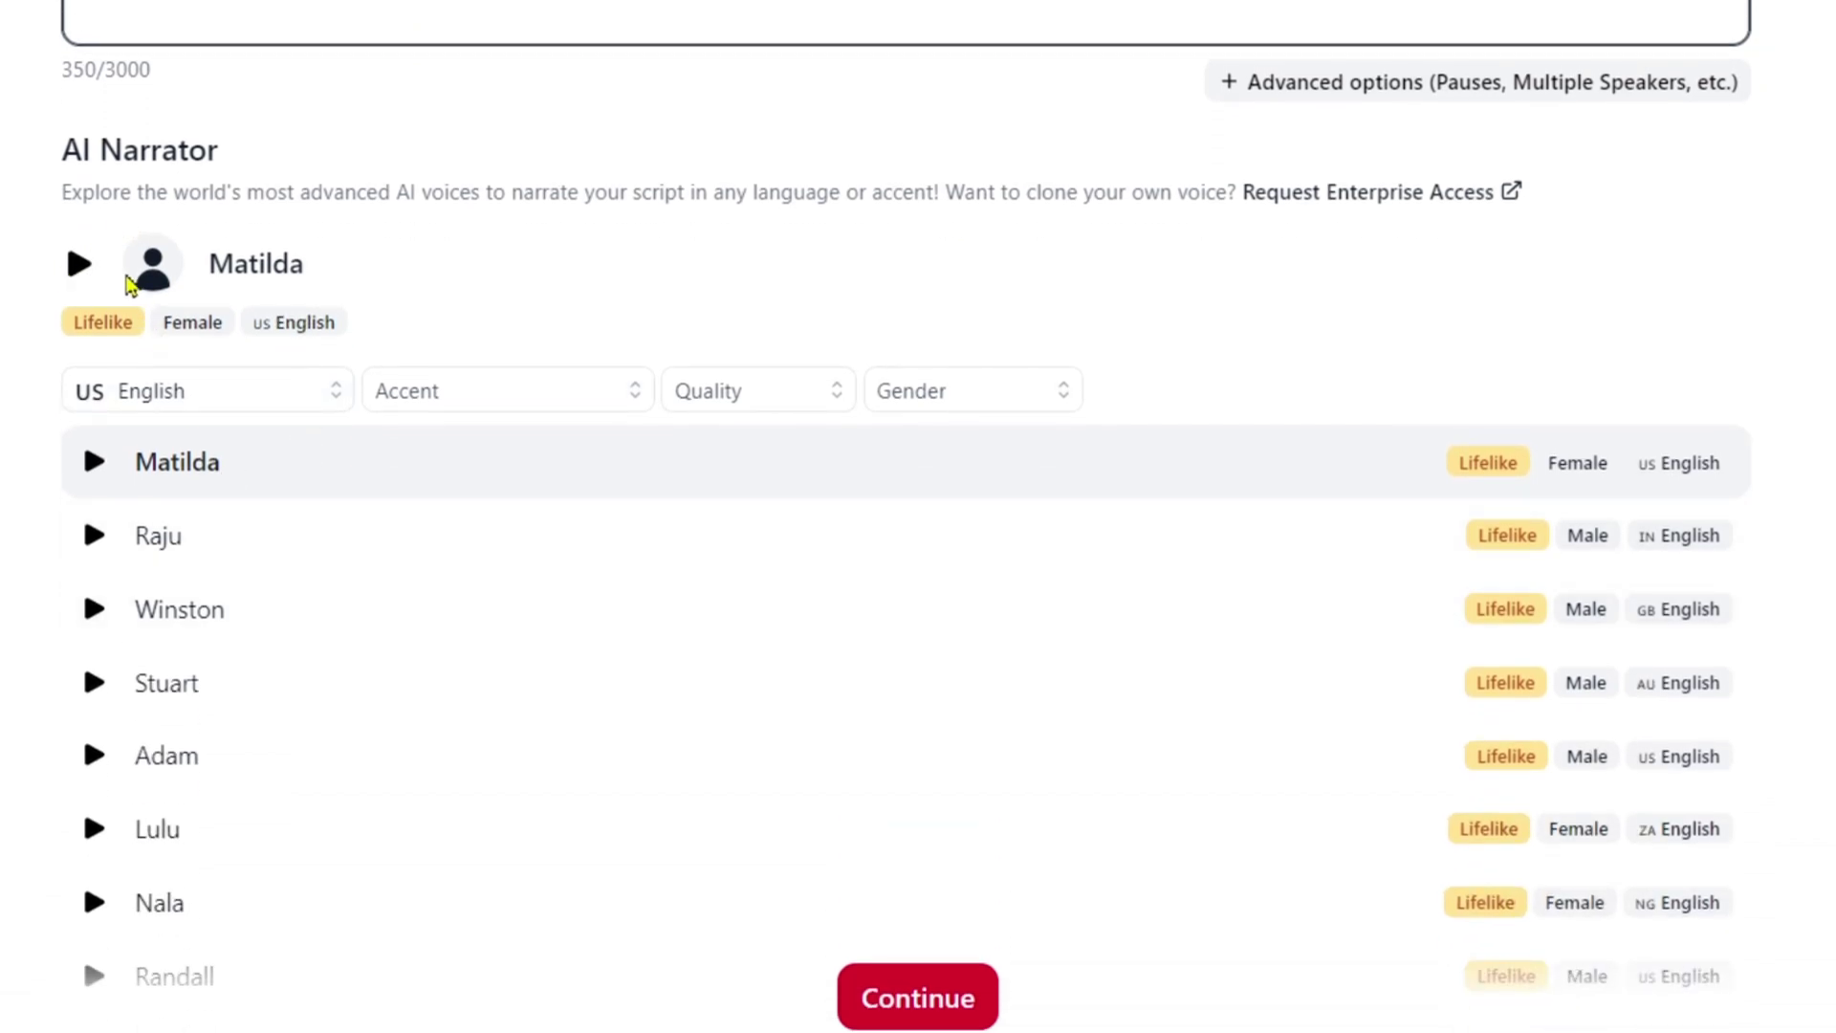
- Browse narrators by Language, Accent and Quality filters, keeping Matilda as the narrator
click(233, 405)
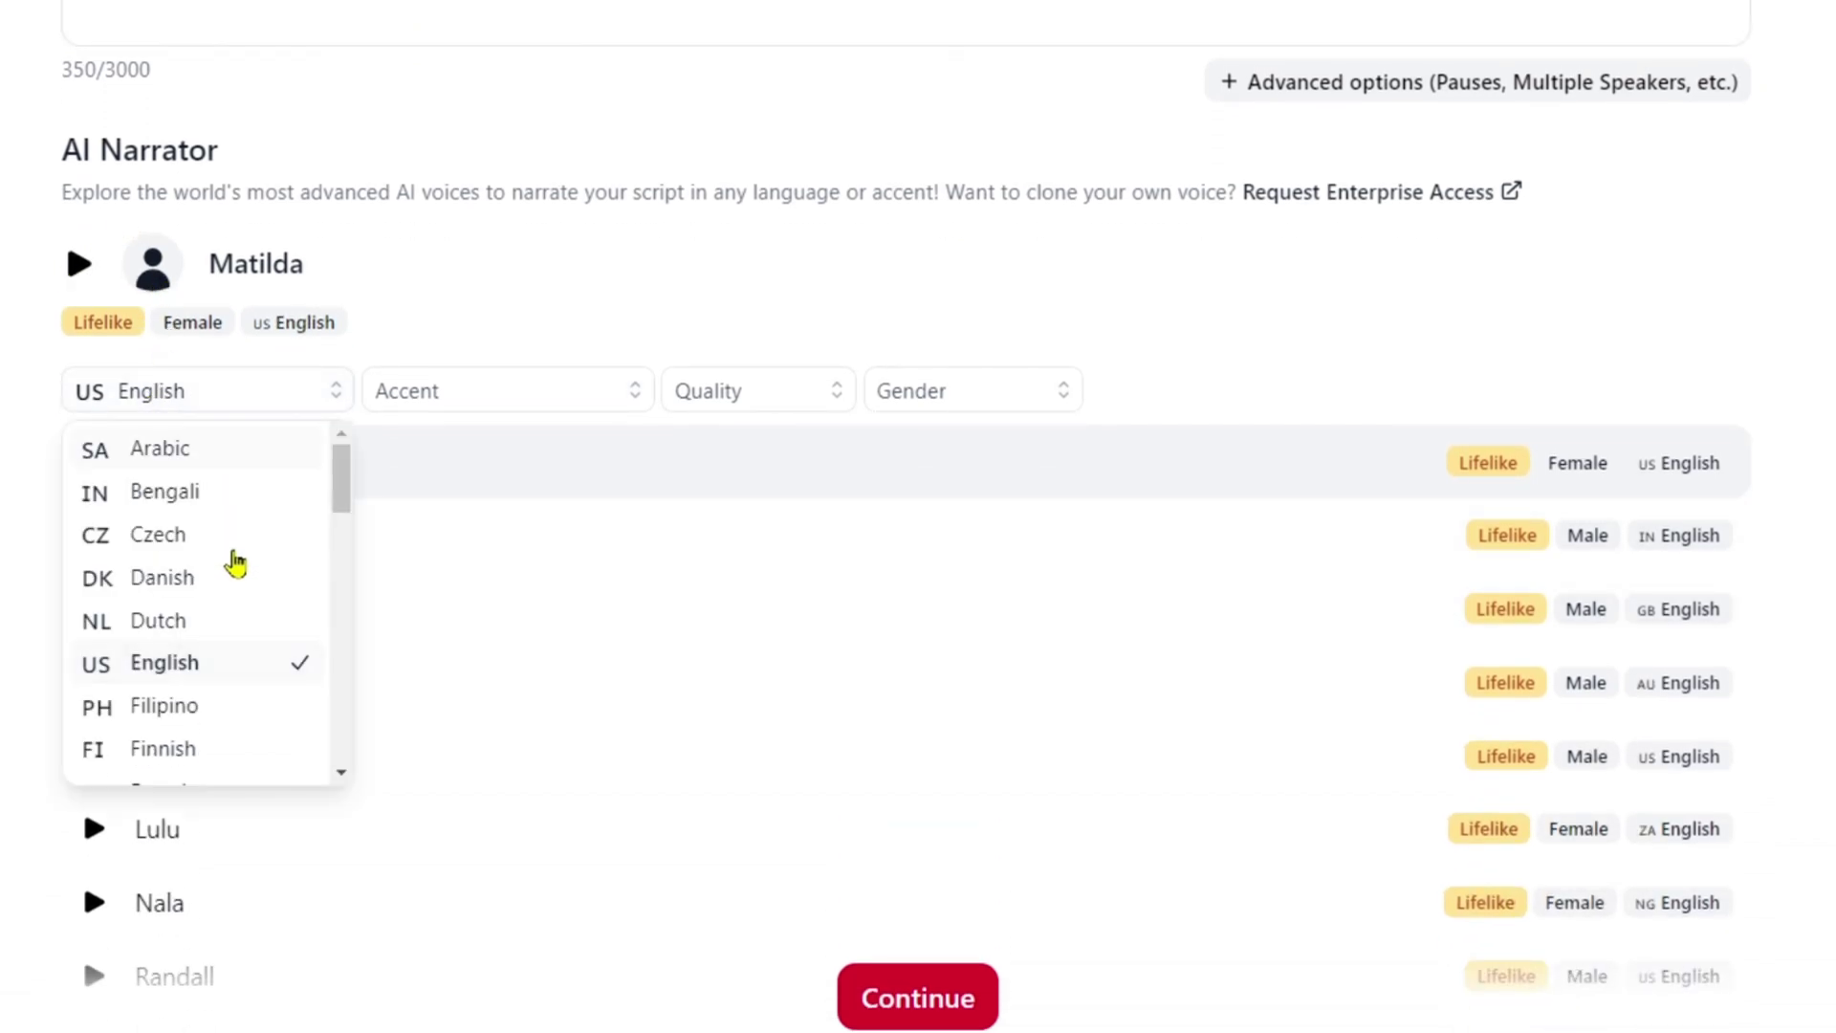
click(237, 394)
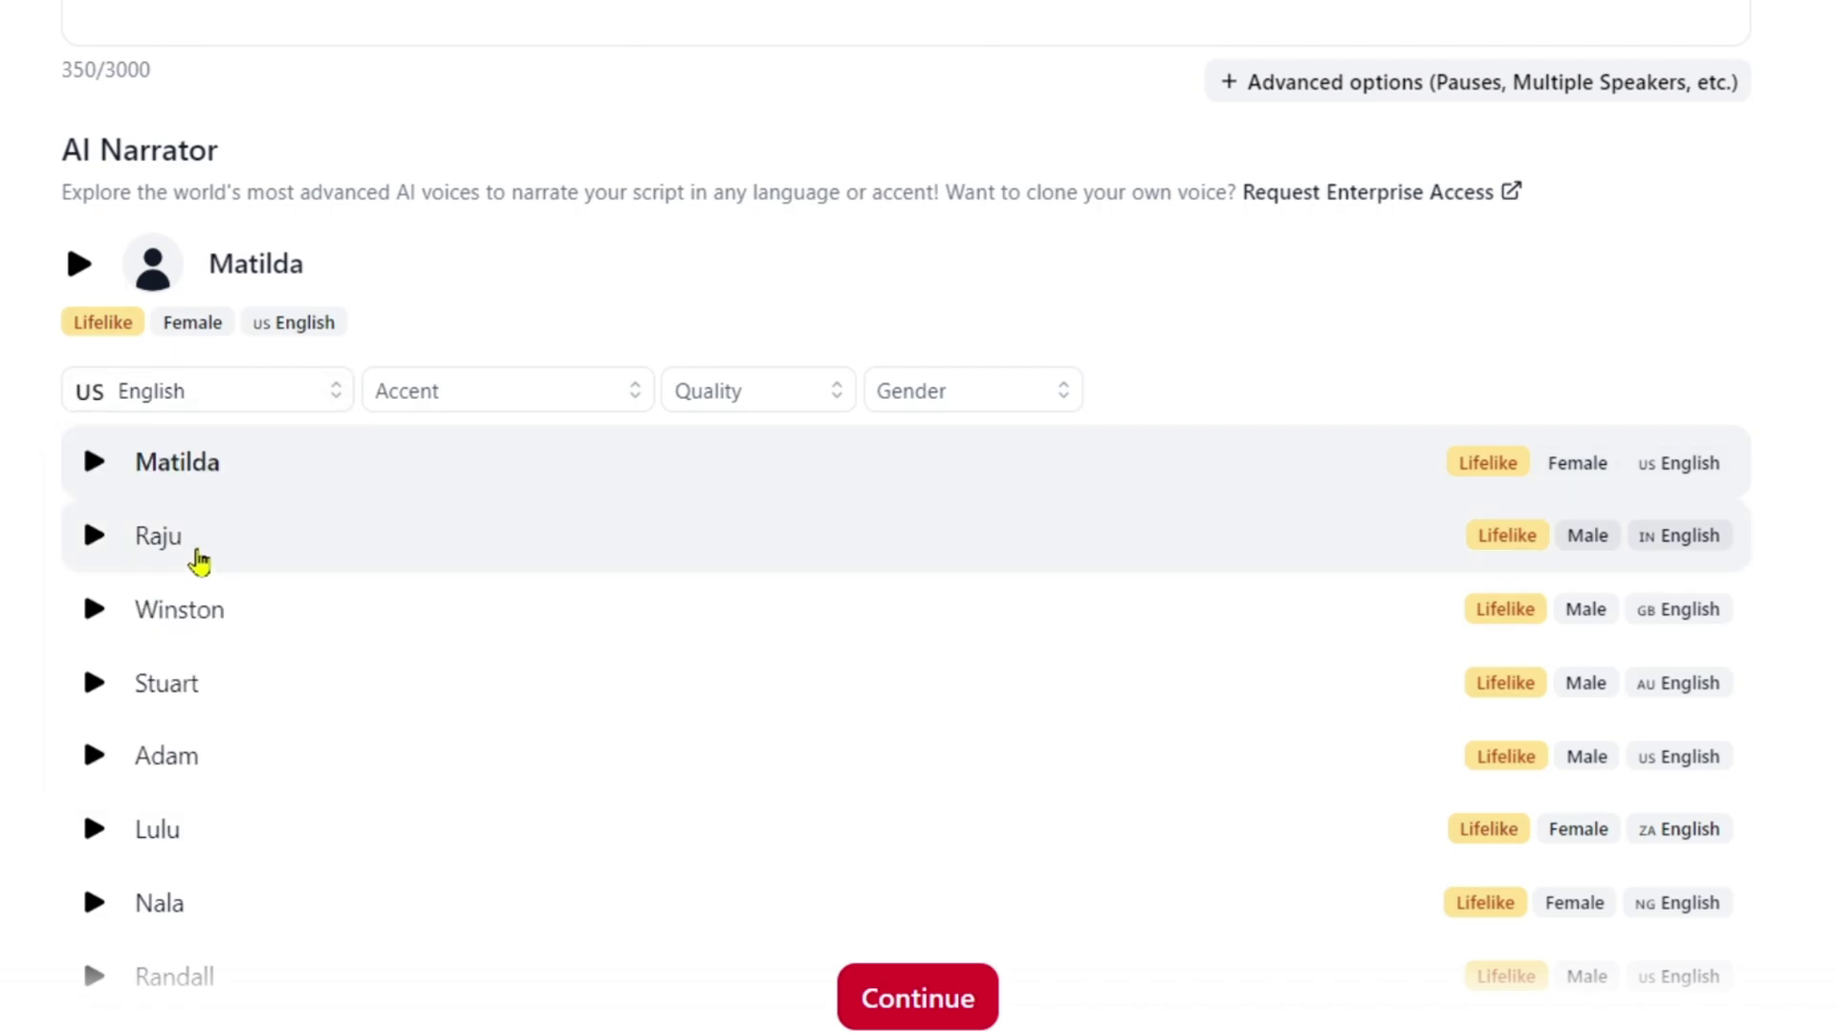
scroll(254, 694, down, 10)
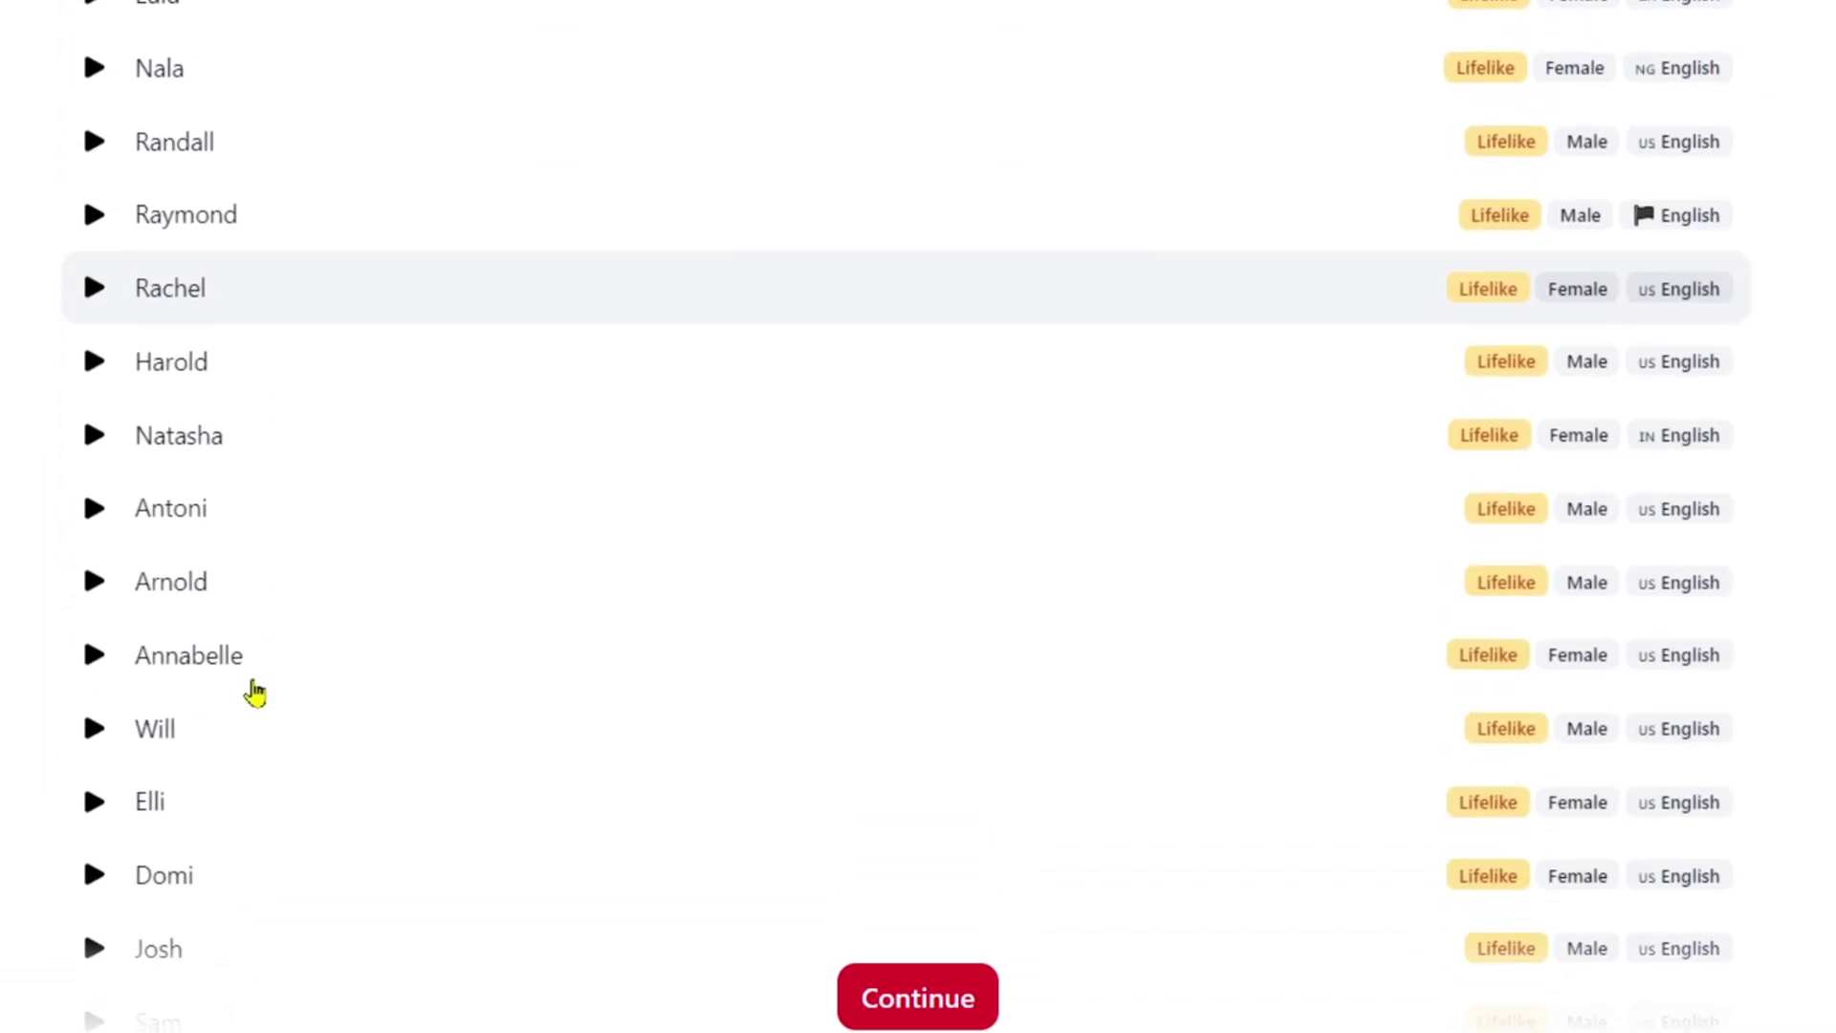
scroll(256, 688, down, 7)
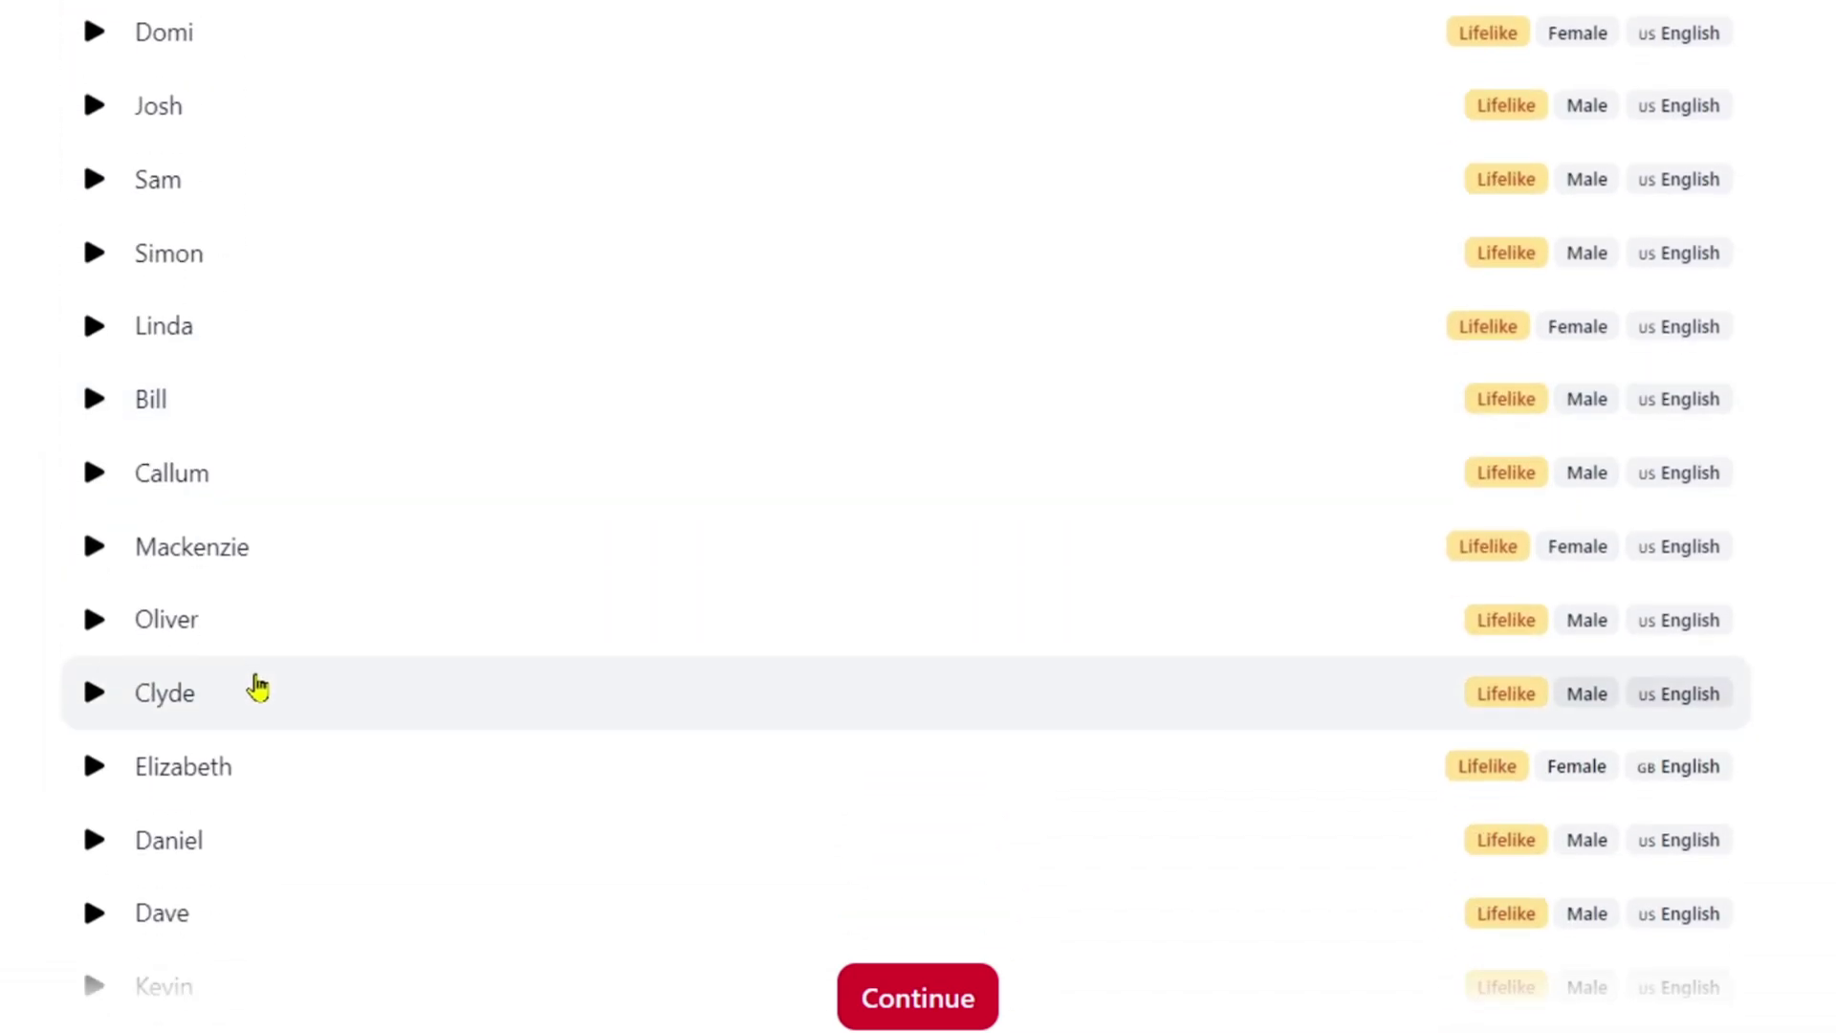
scroll(256, 682, down, 8)
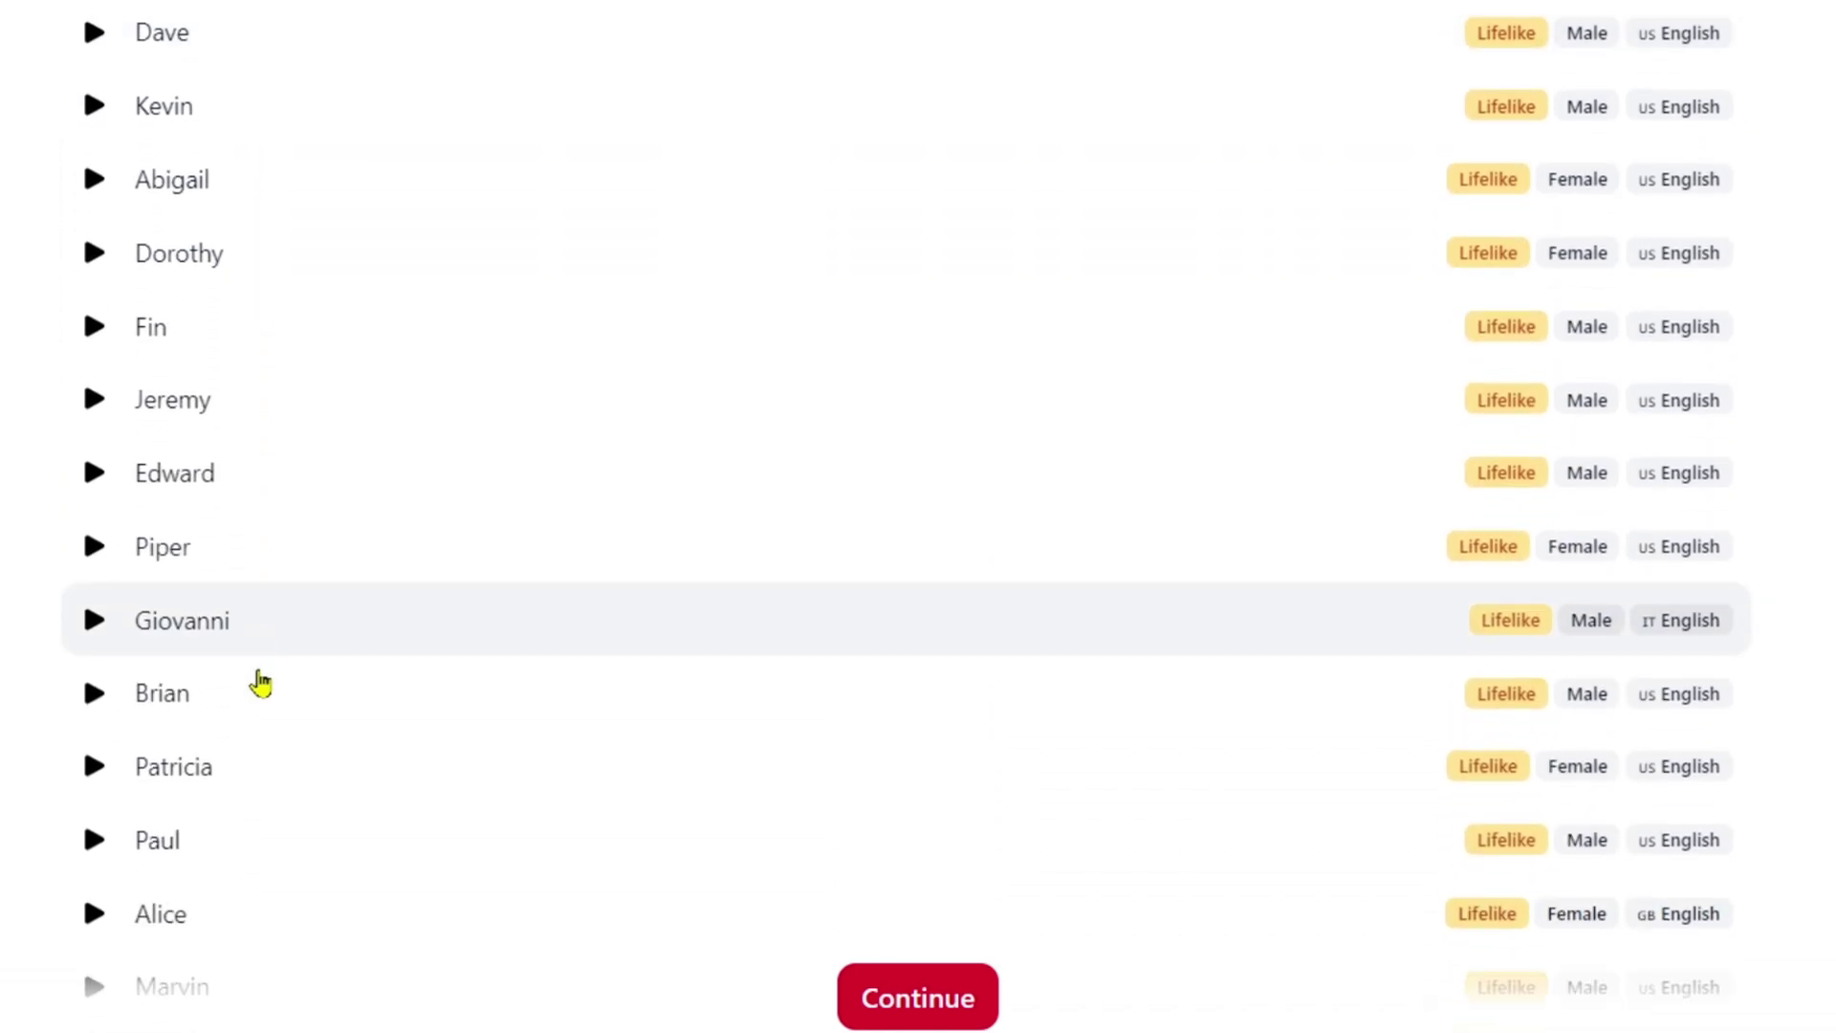
scroll(261, 683, down, 3)
scroll(262, 659, up, 18)
scroll(277, 649, up, 8)
scroll(278, 648, down, 2)
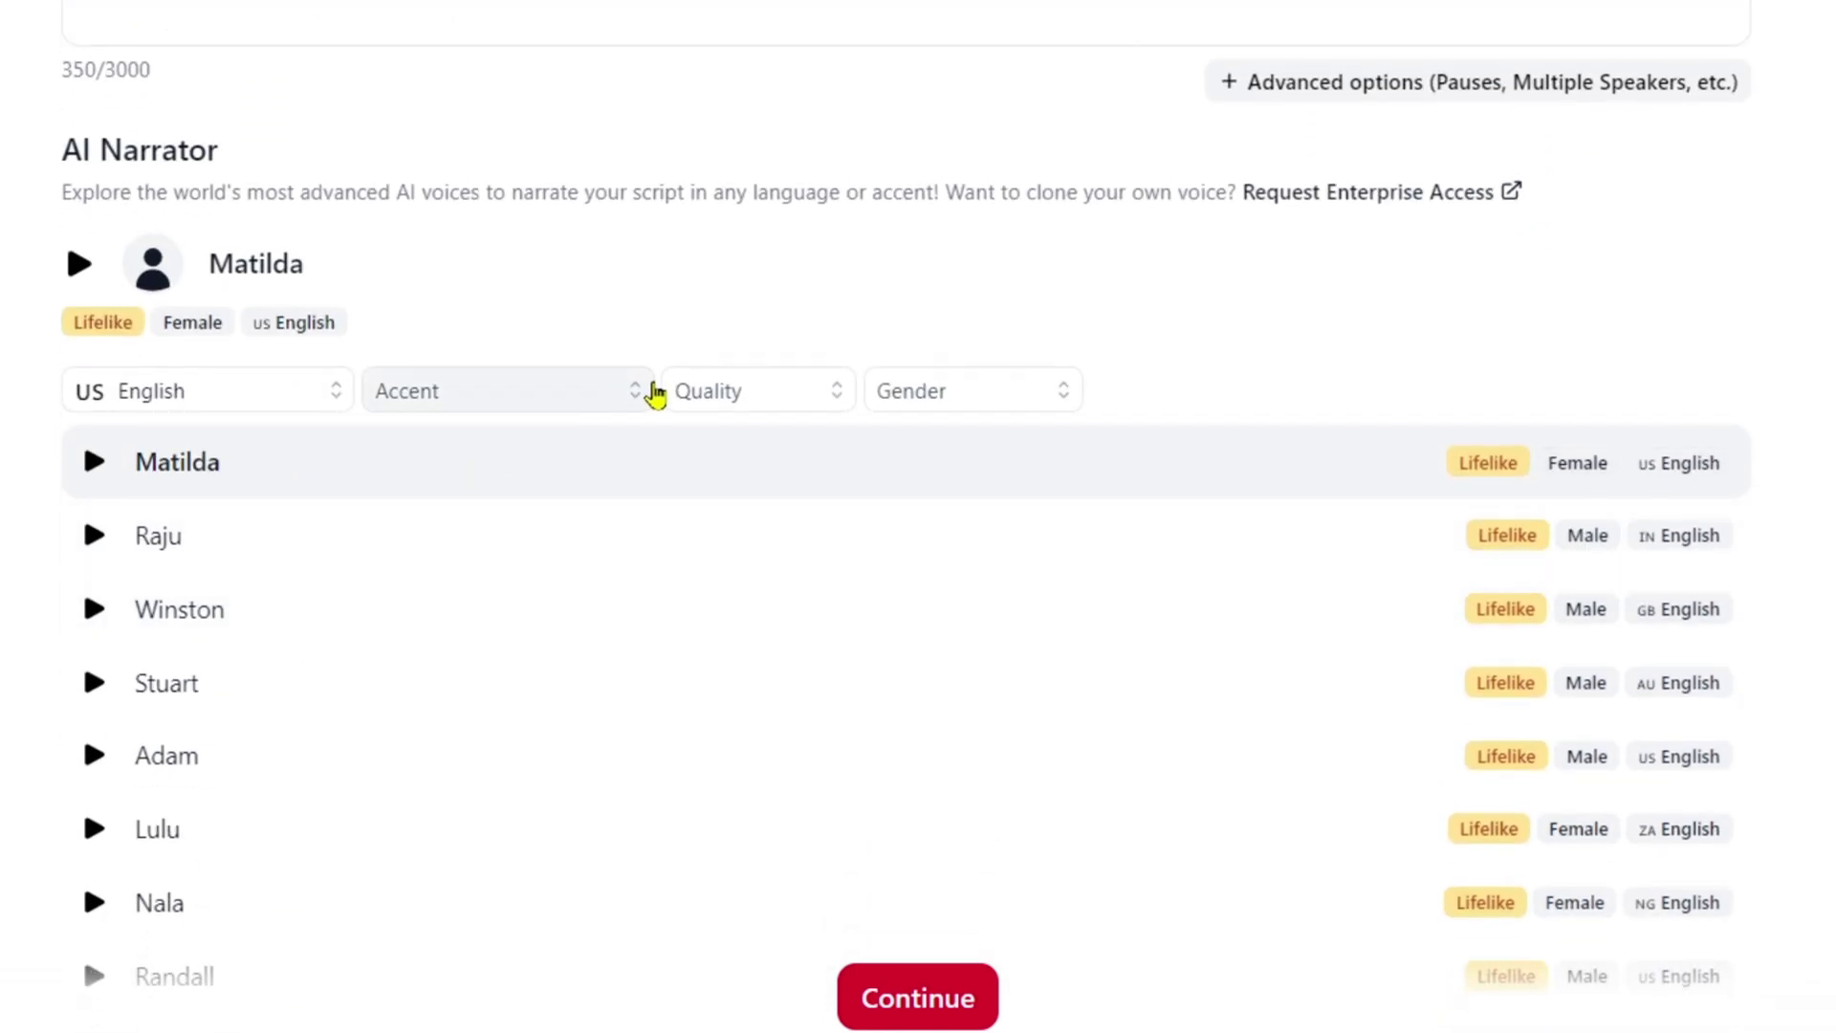
click(622, 397)
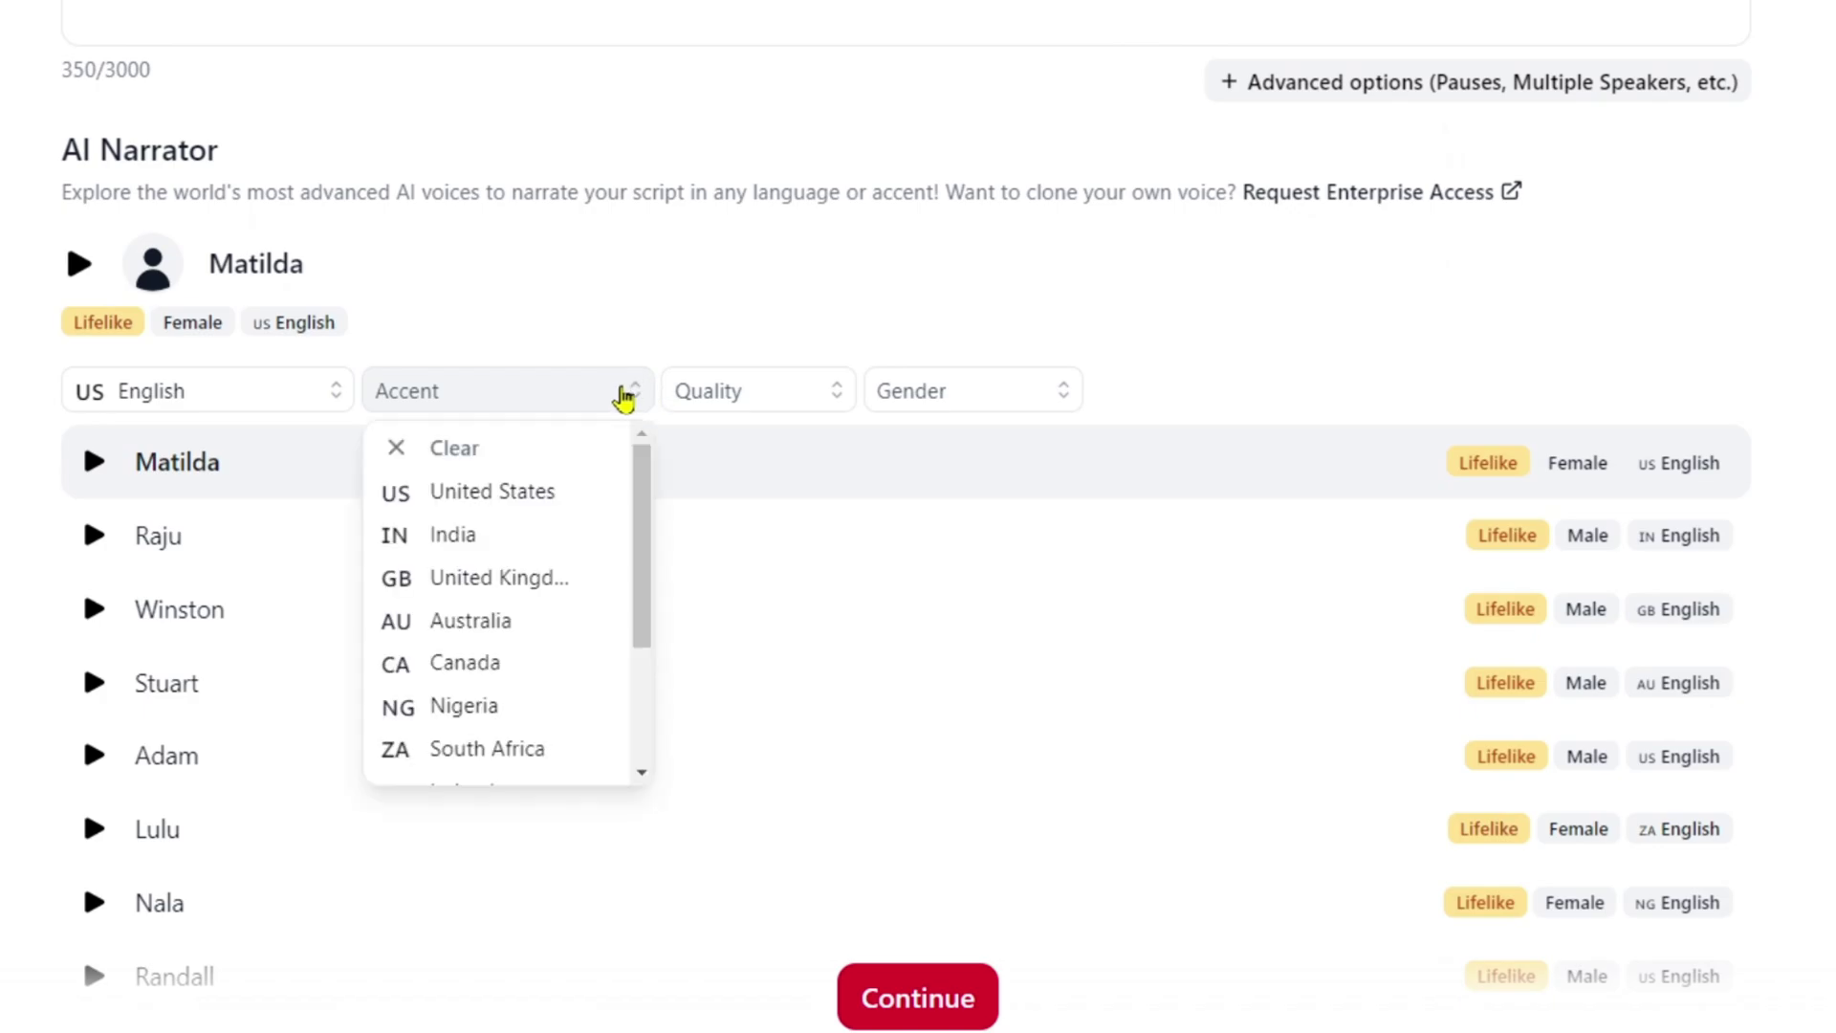
click(791, 401)
click(791, 401)
click(791, 402)
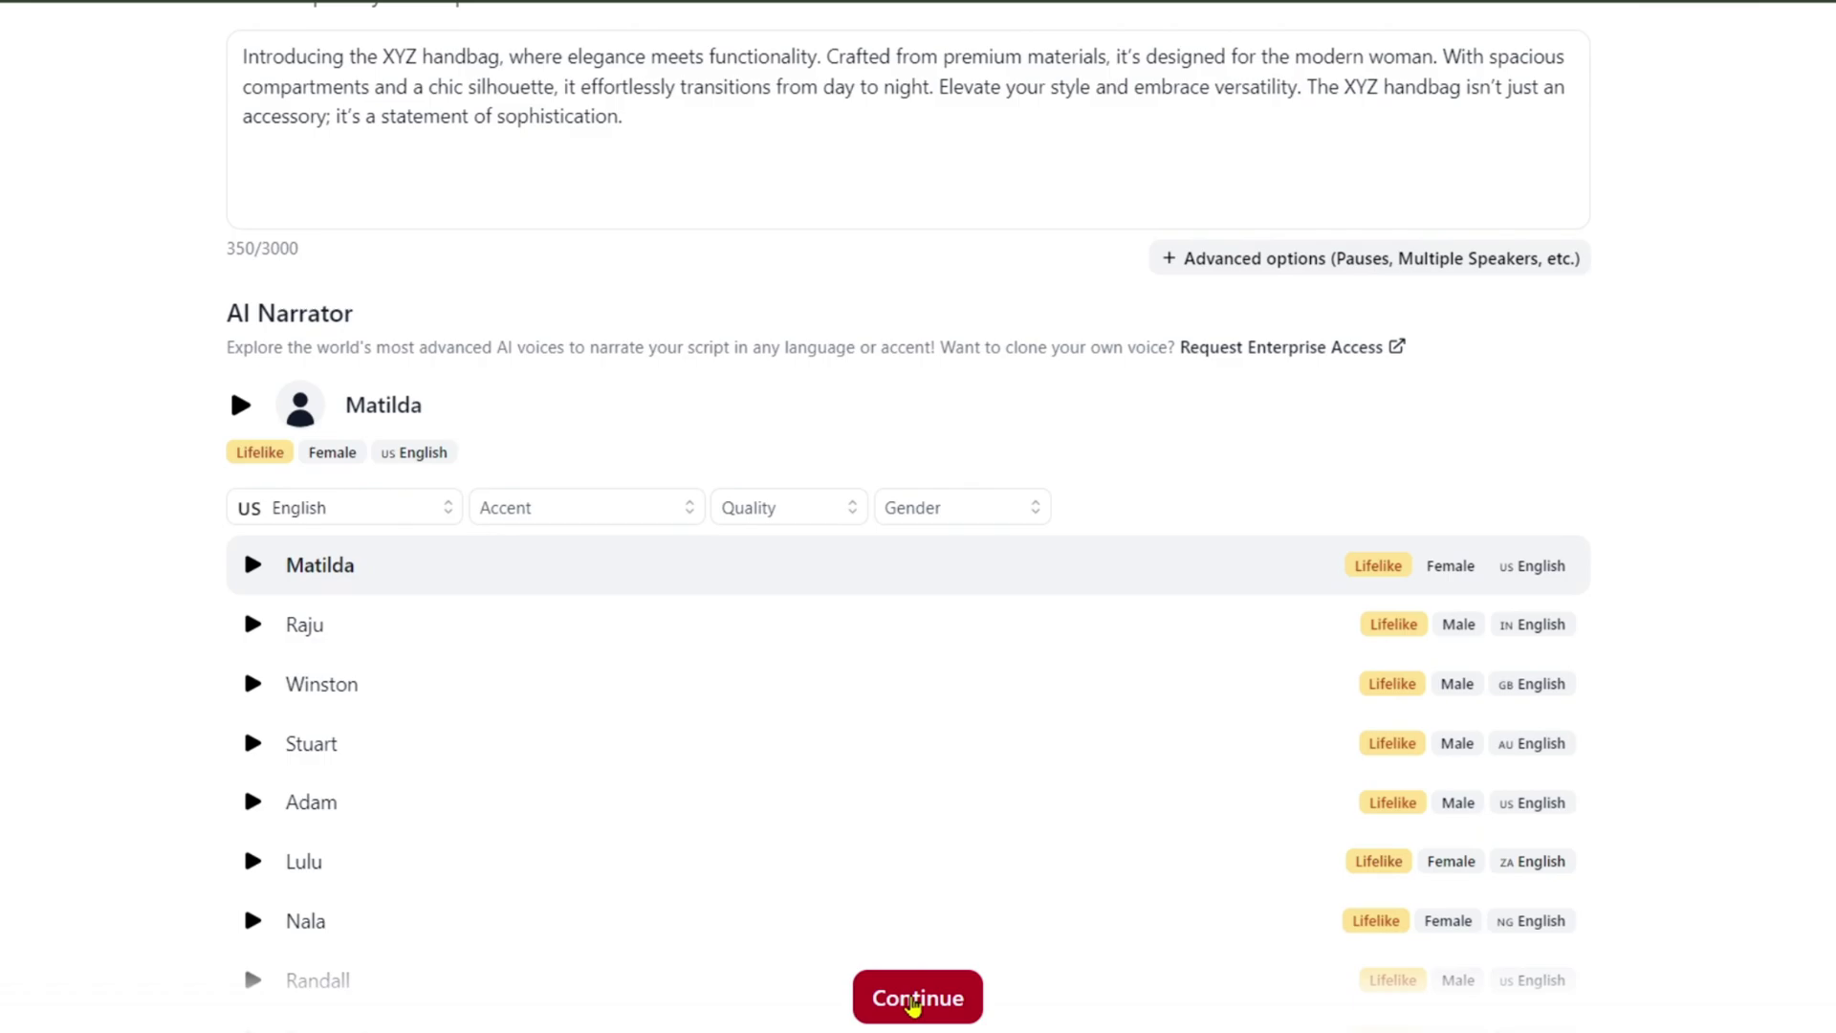
- Accept the script and generate the video in Landscape 16:9 with Fast pacing
click(913, 999)
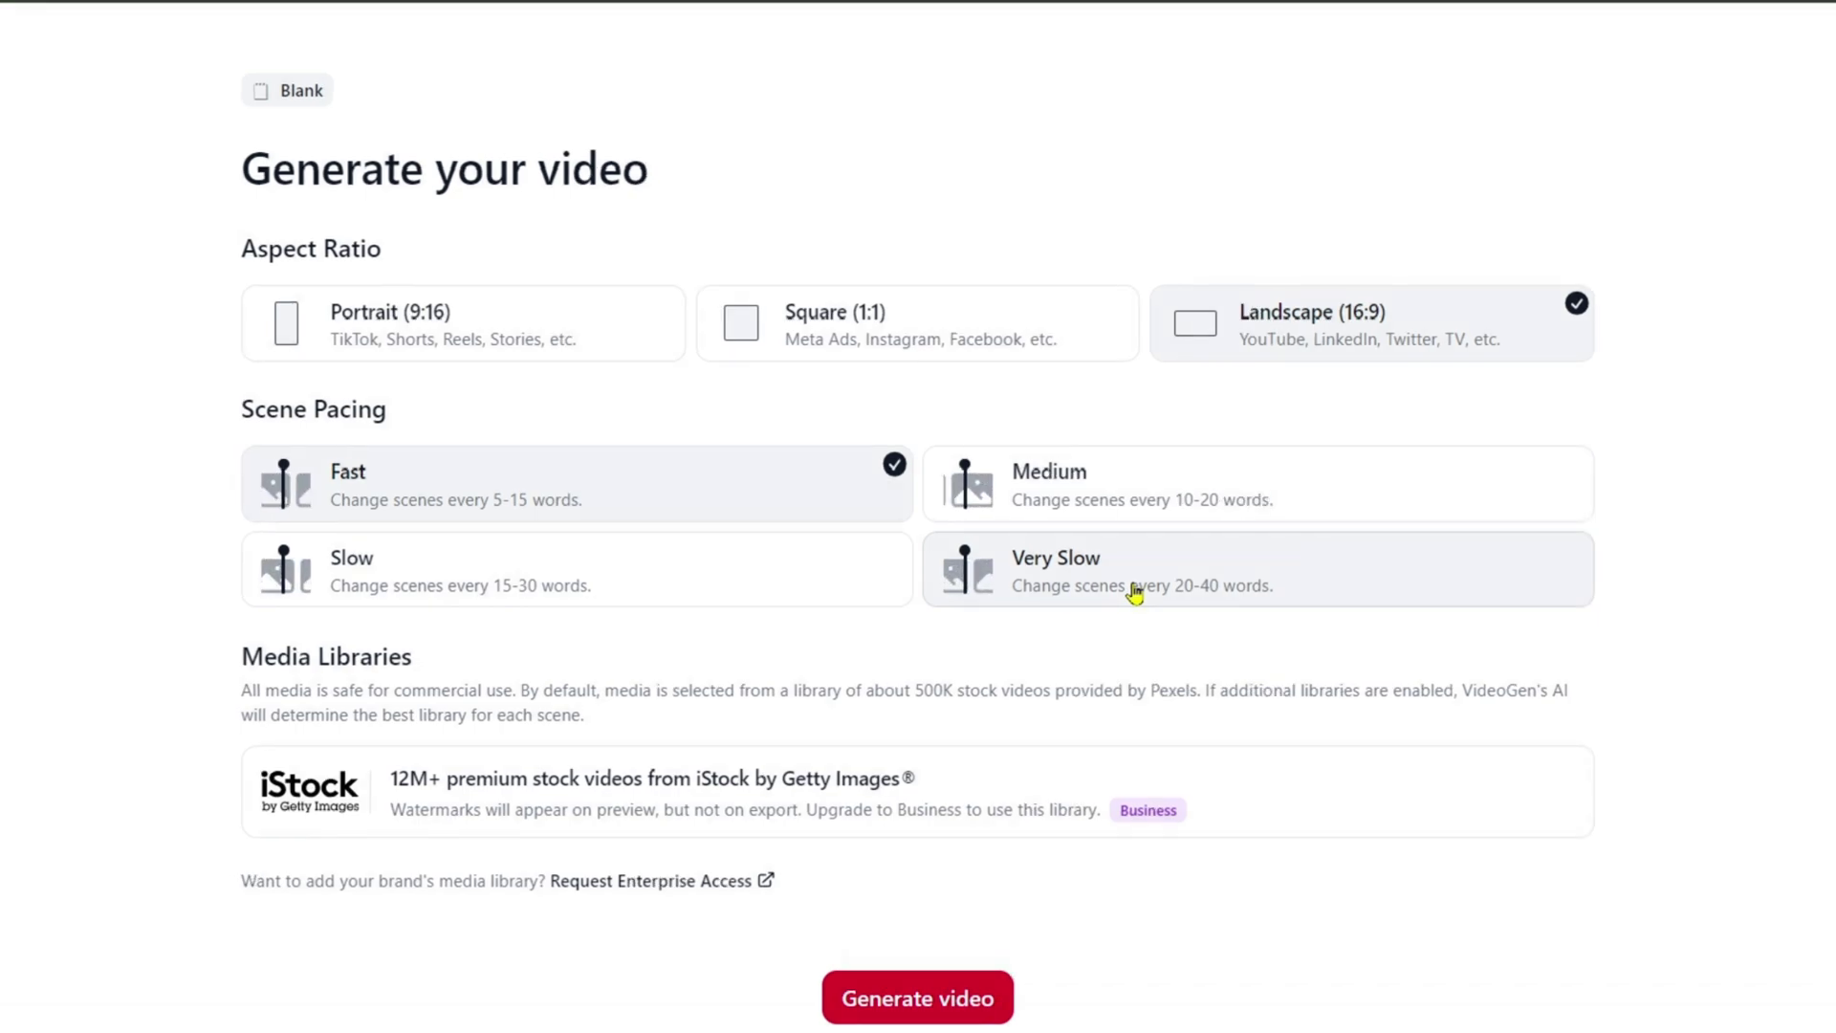
click(918, 997)
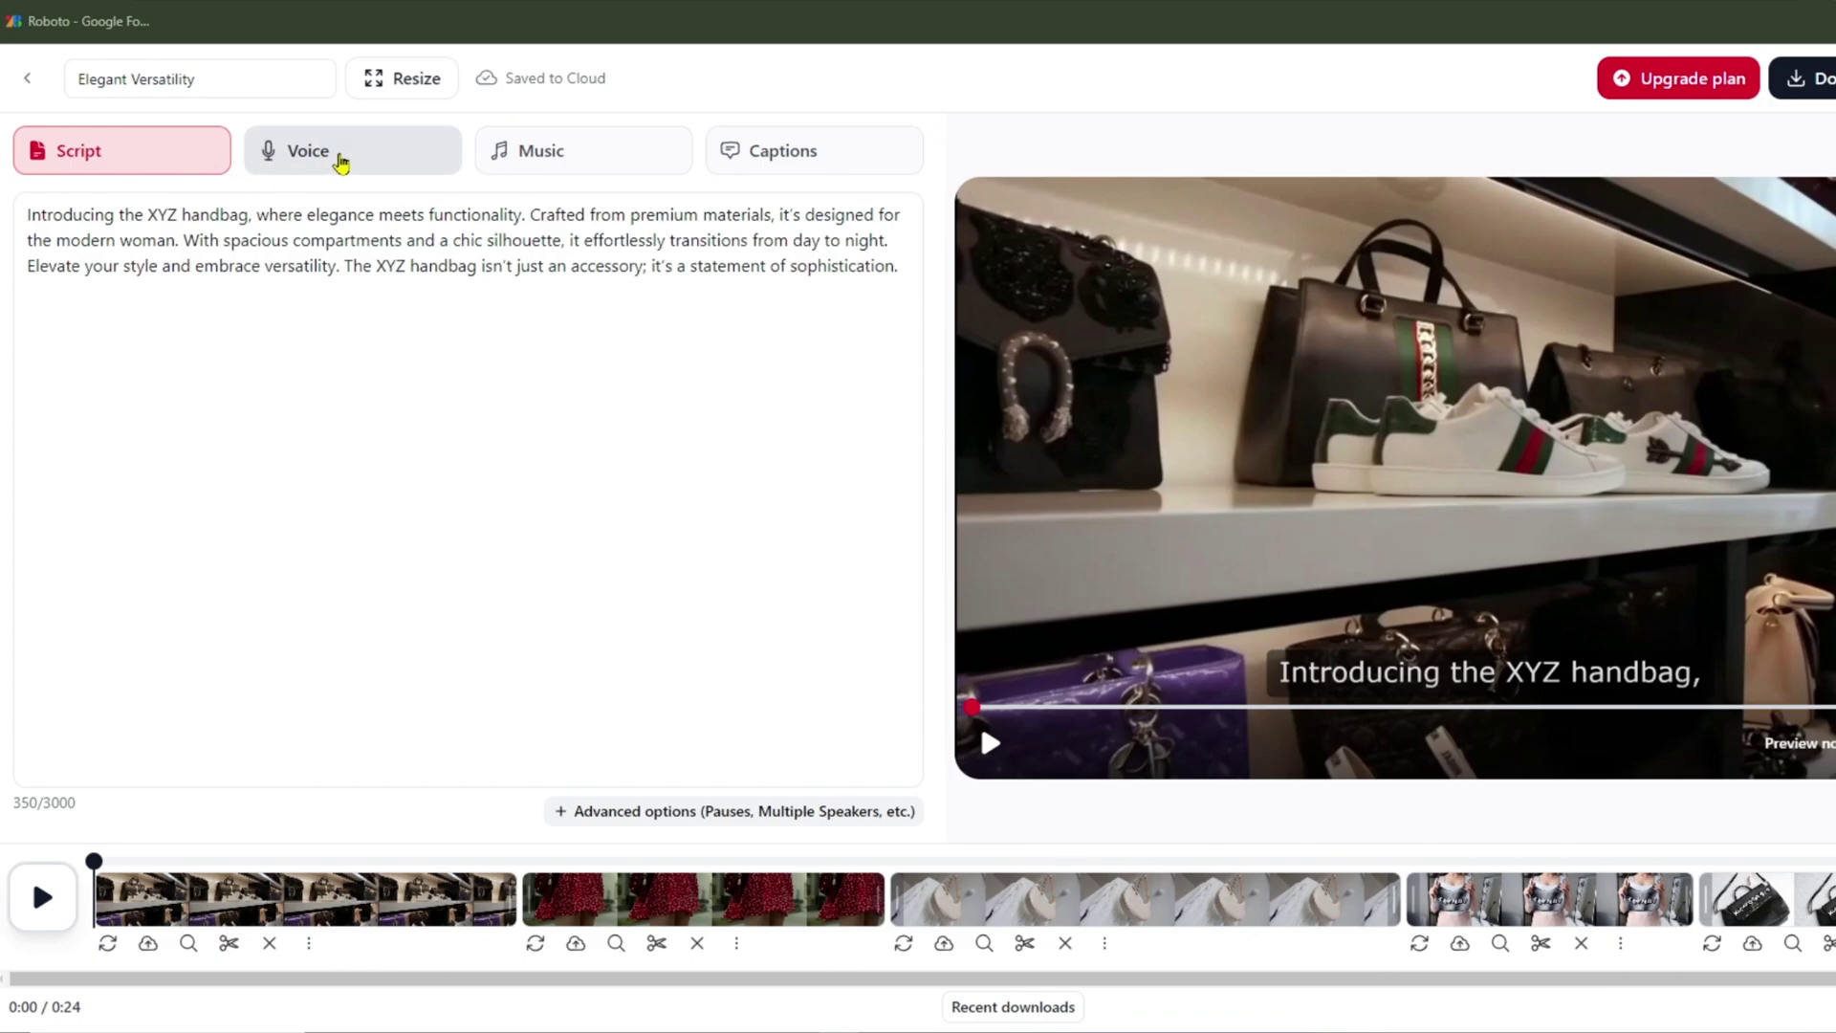
- Review narrator voices and music moods from Happy to Dramatic, ending on Upload Audio
click(340, 162)
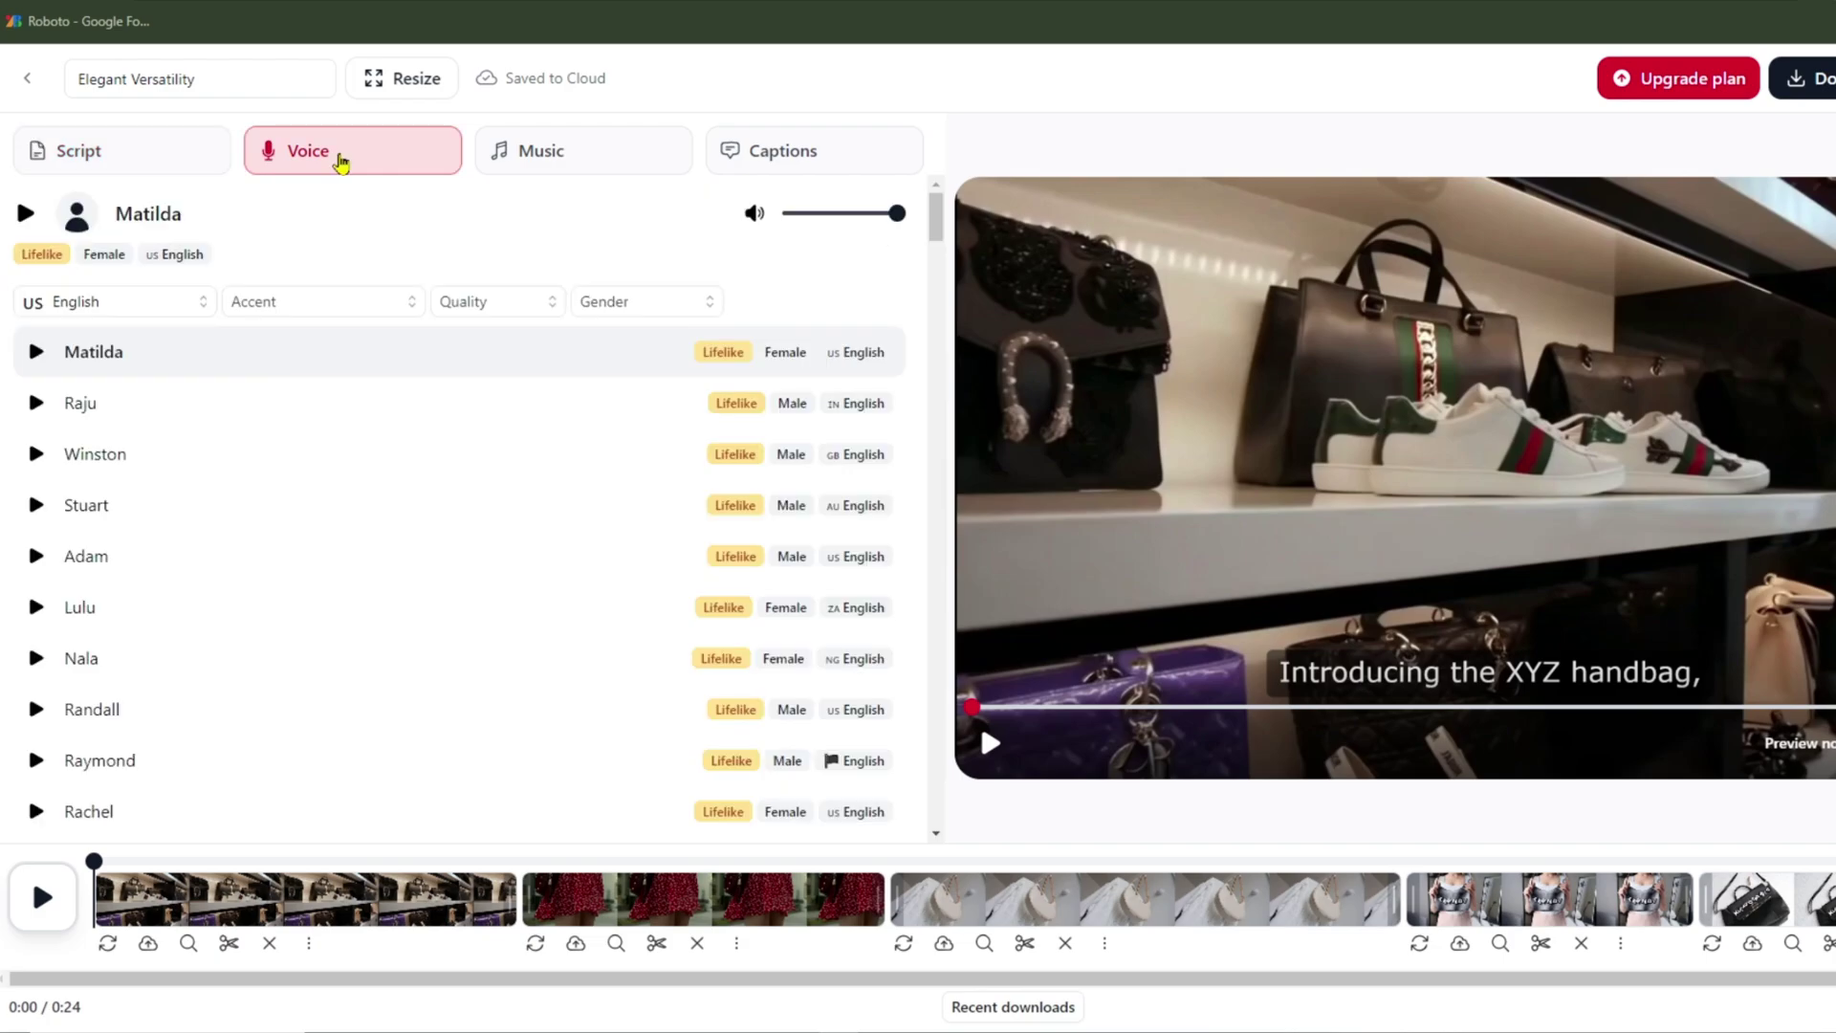
click(553, 162)
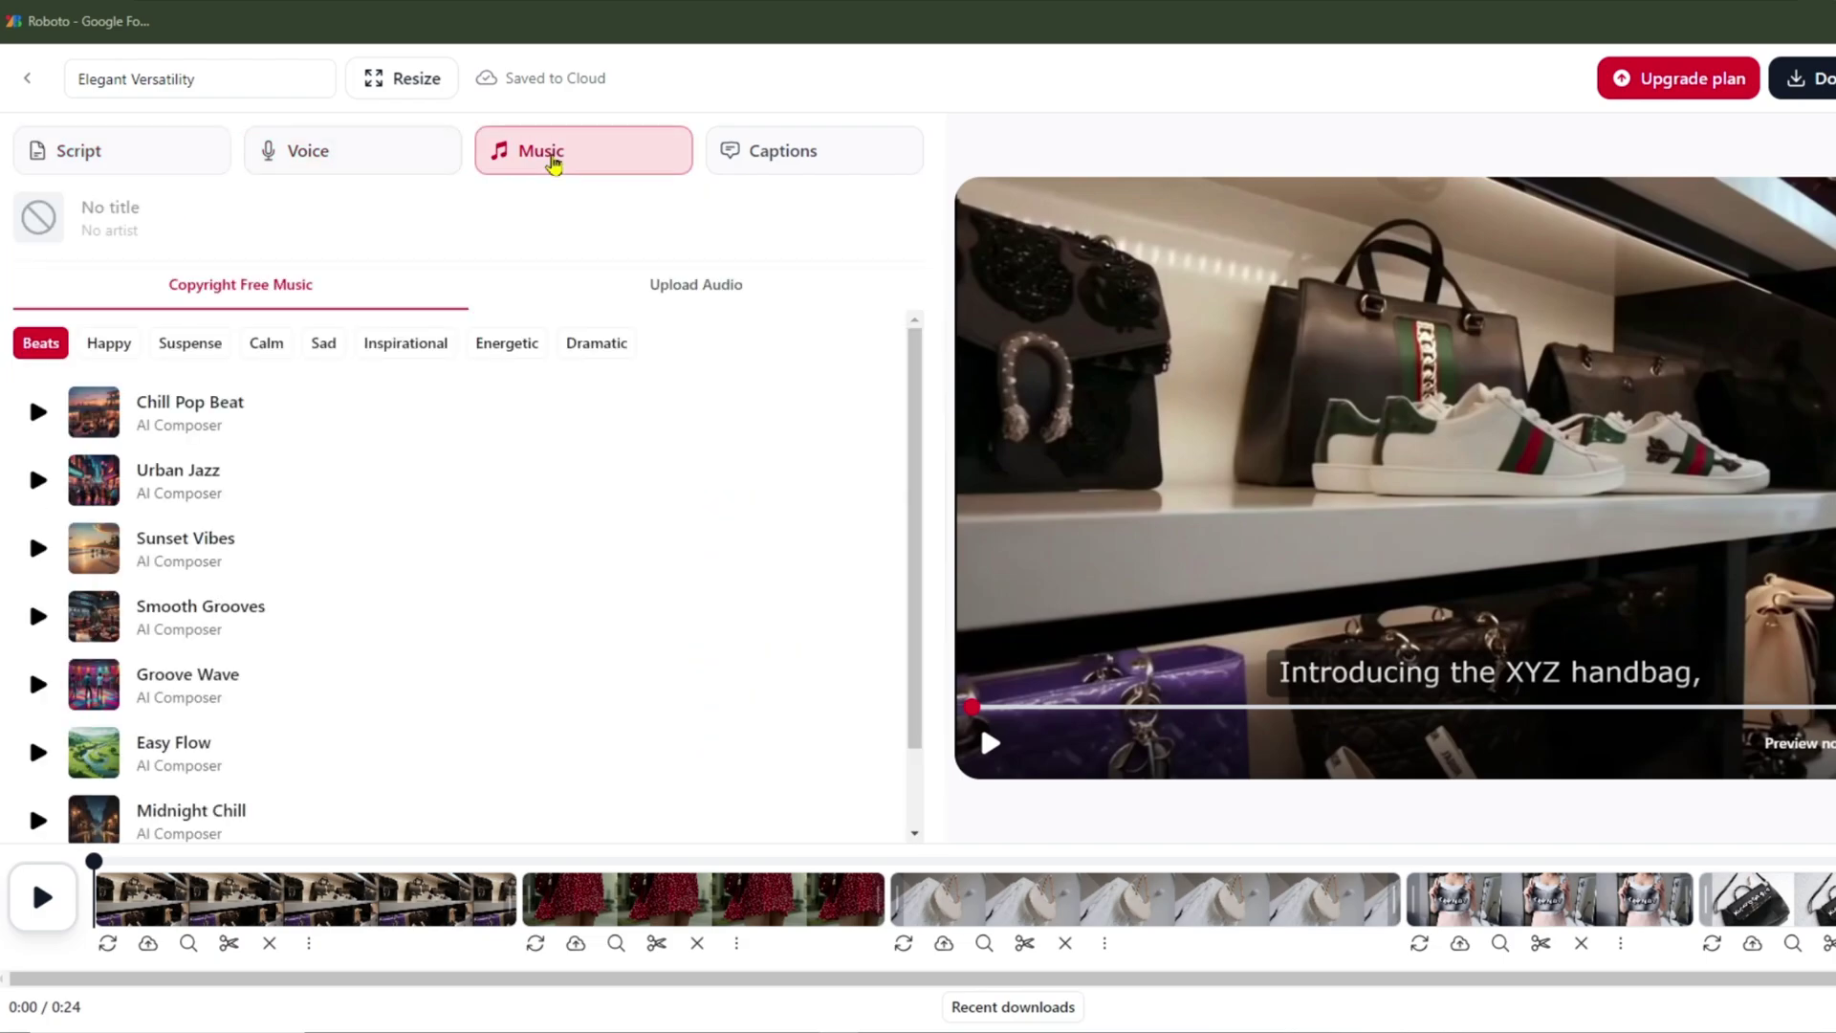
click(105, 345)
click(191, 345)
click(266, 344)
click(323, 344)
click(412, 344)
click(507, 344)
click(596, 344)
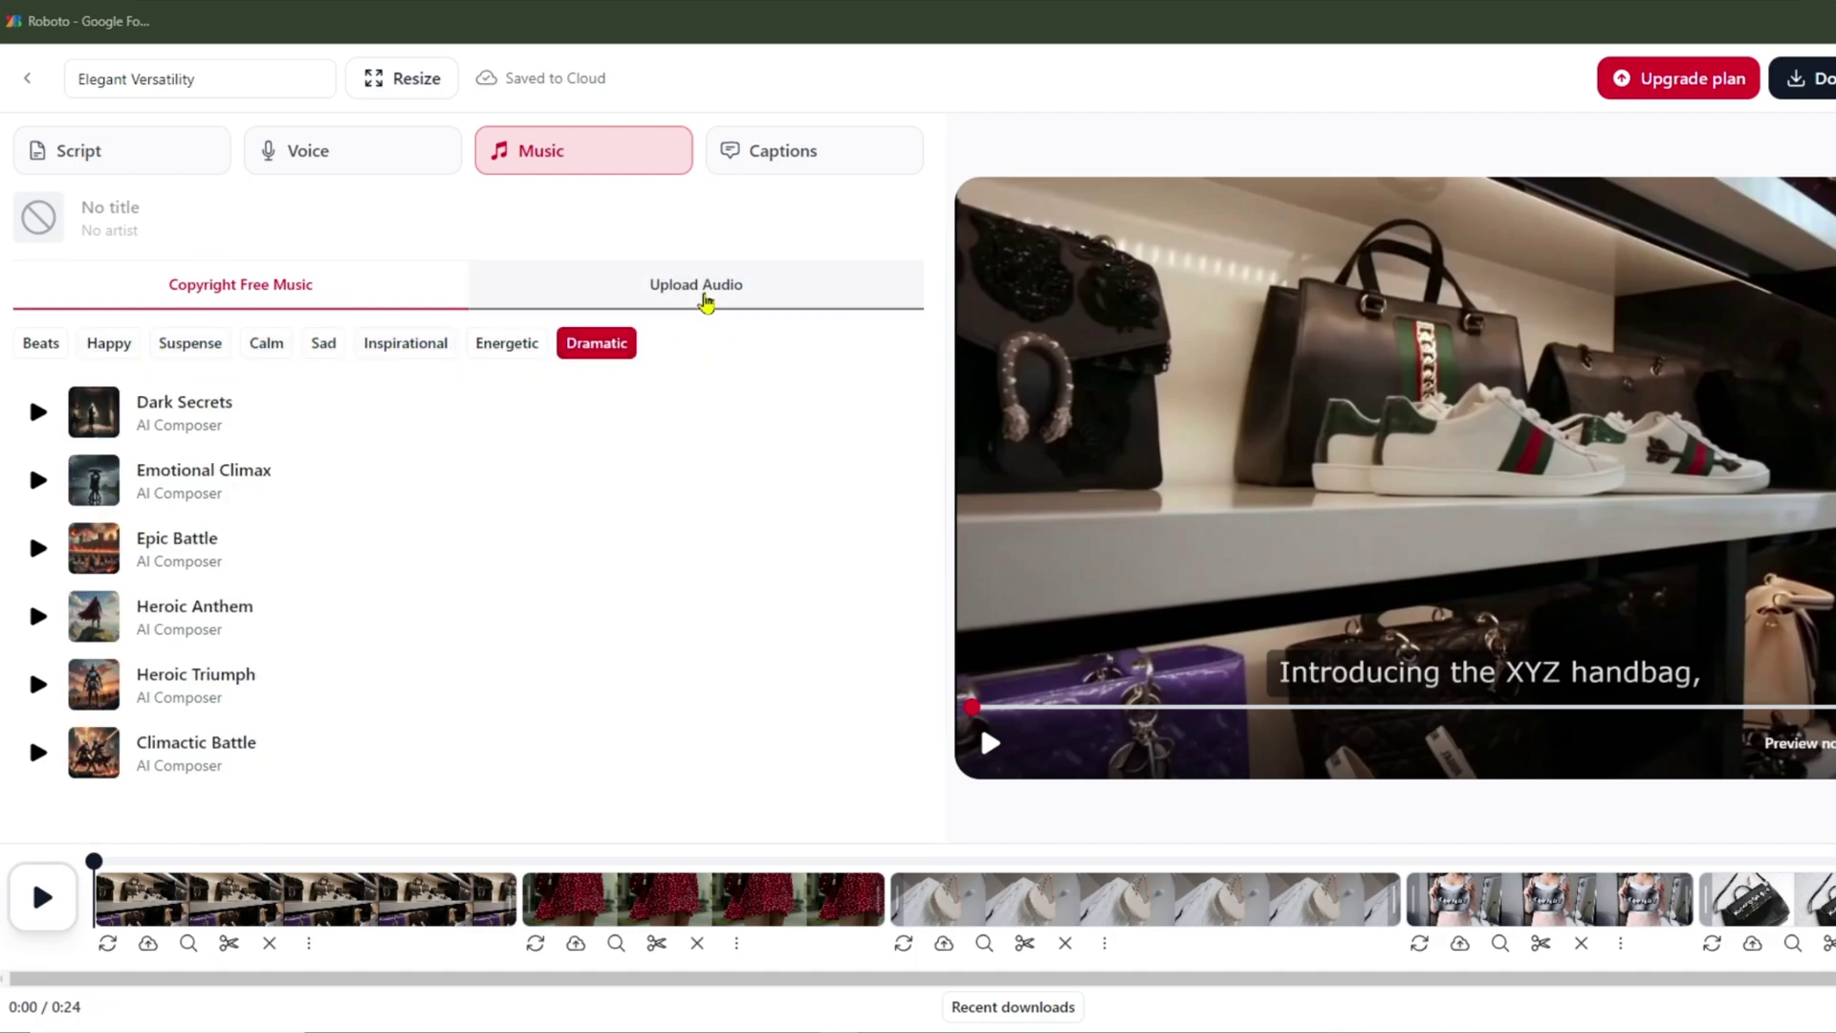
click(704, 293)
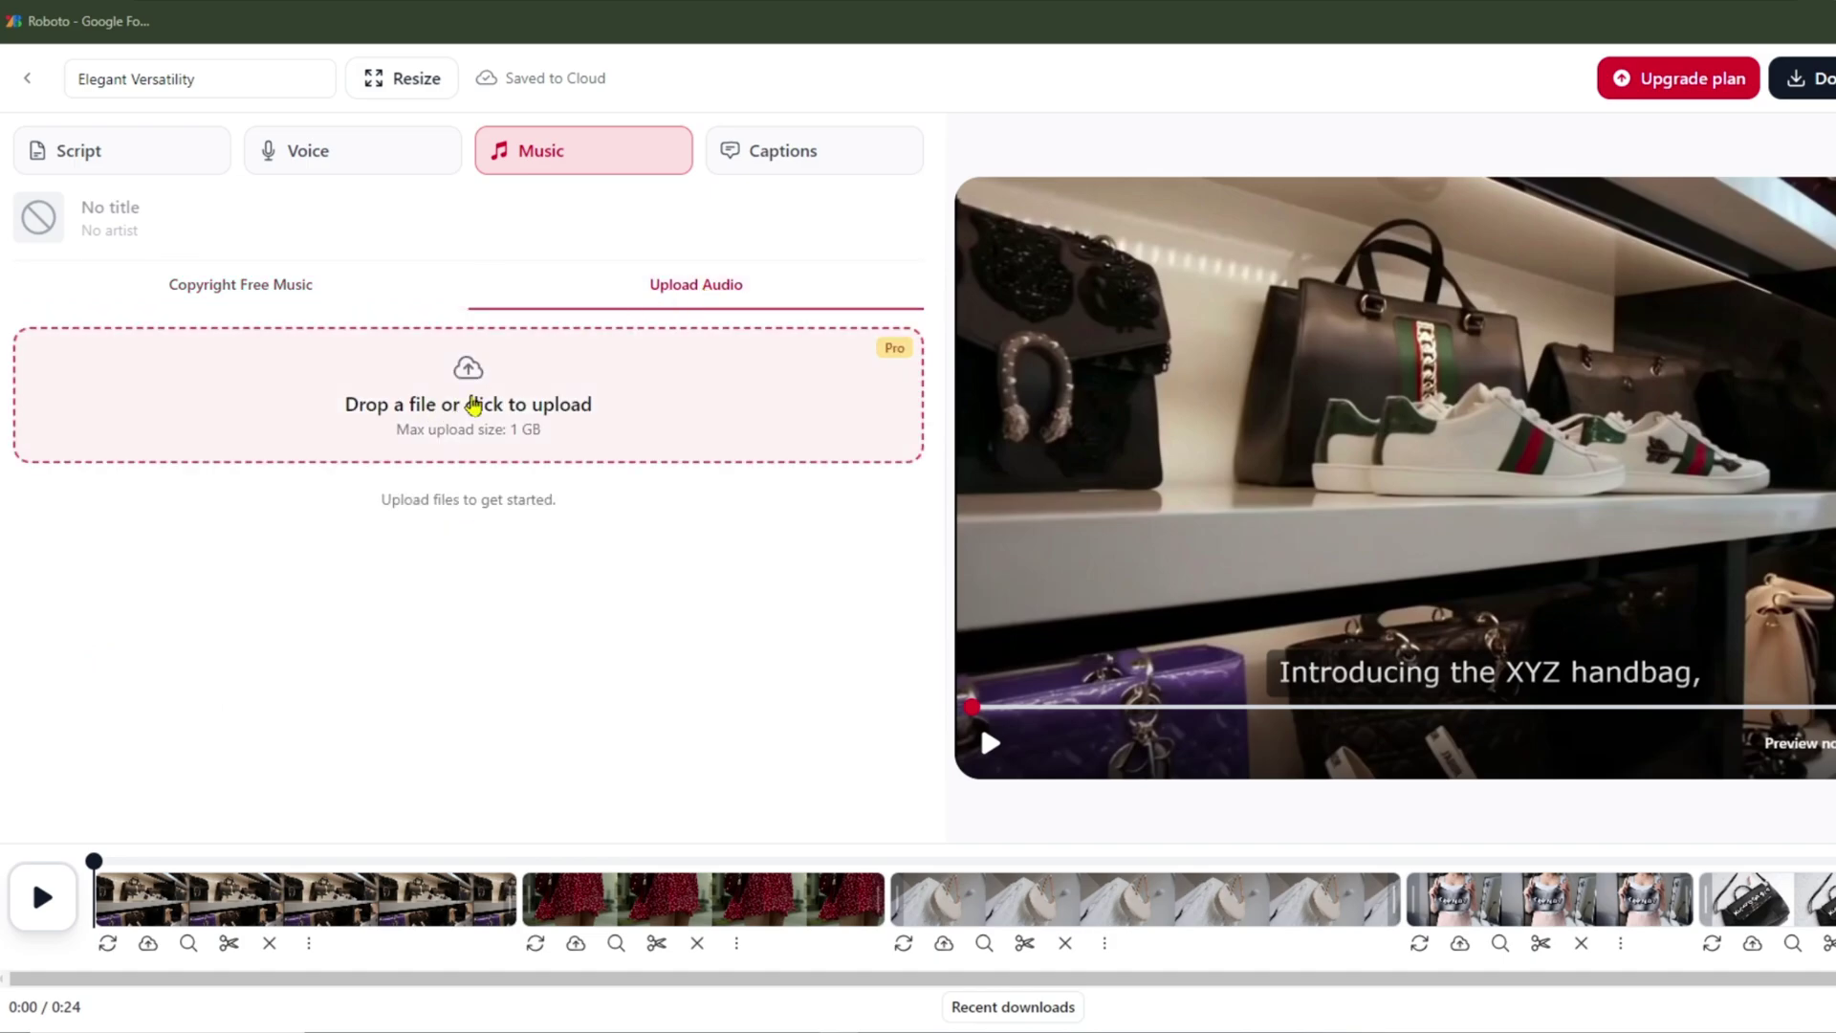
- Show caption presets such as Classic TV Style, Simple 1, TikToker and Bold & Classy
click(774, 151)
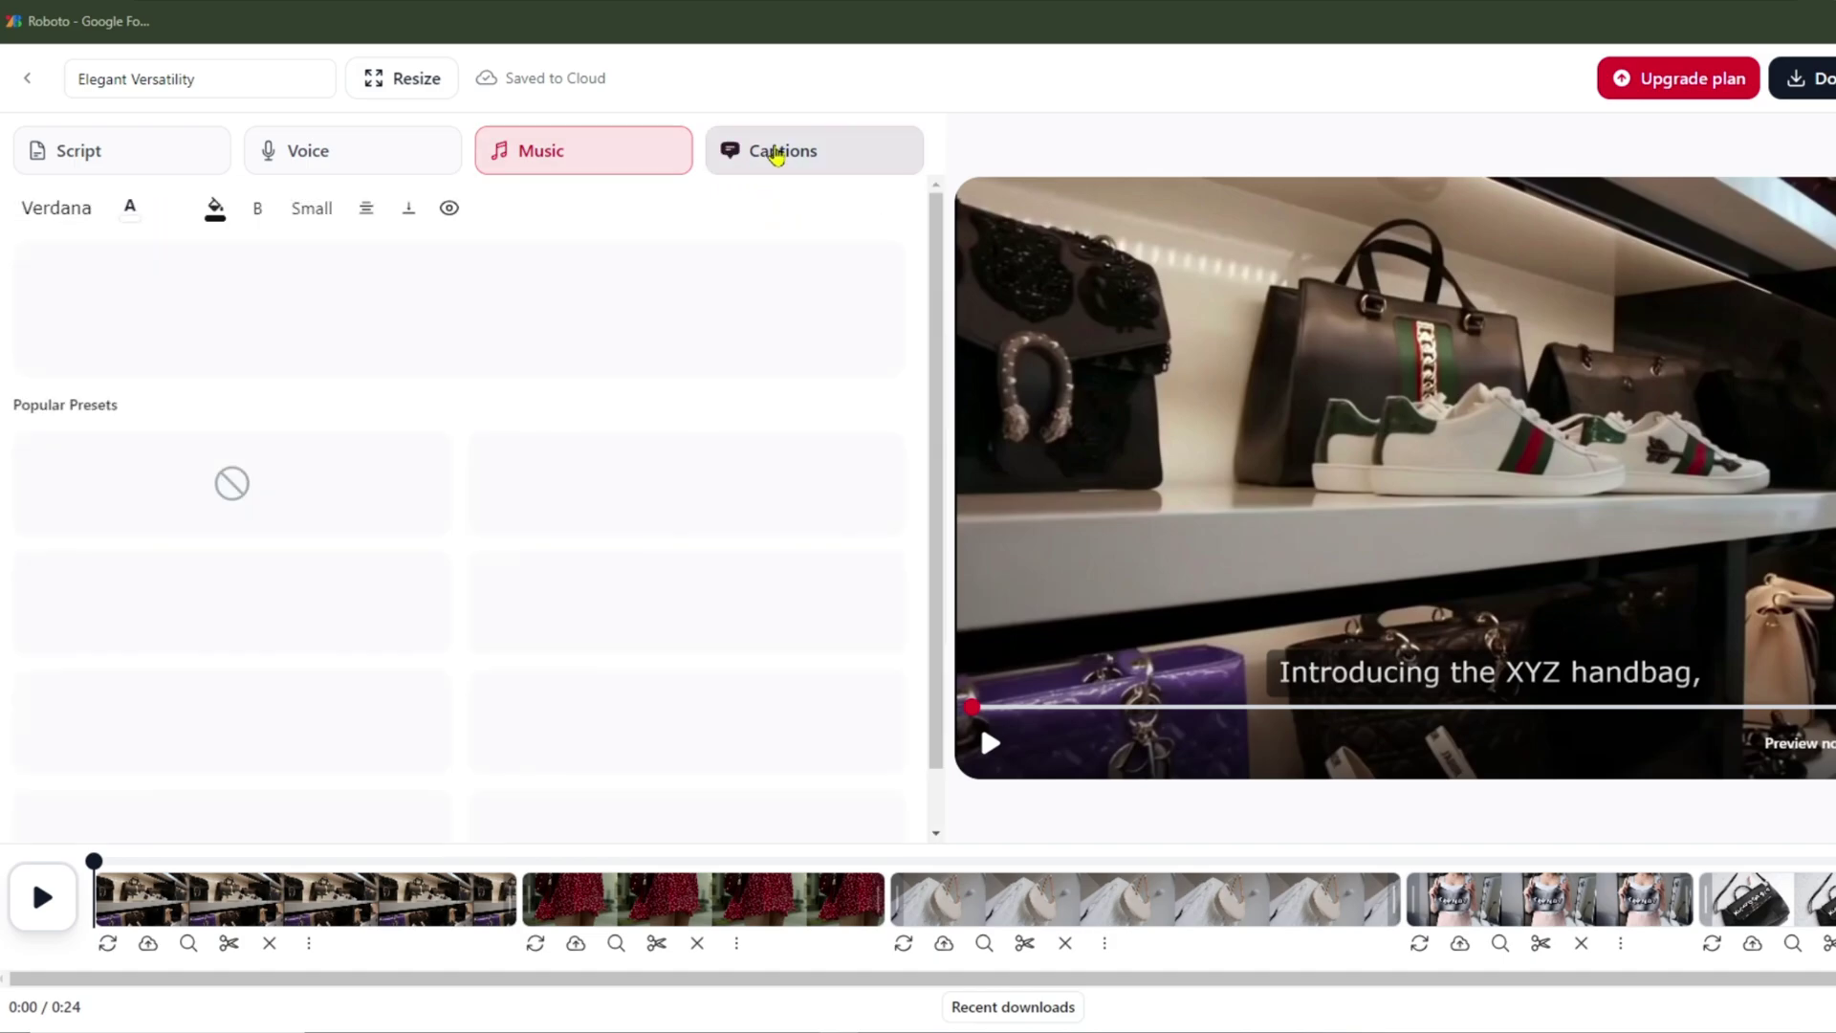
scroll(755, 398, down, 1)
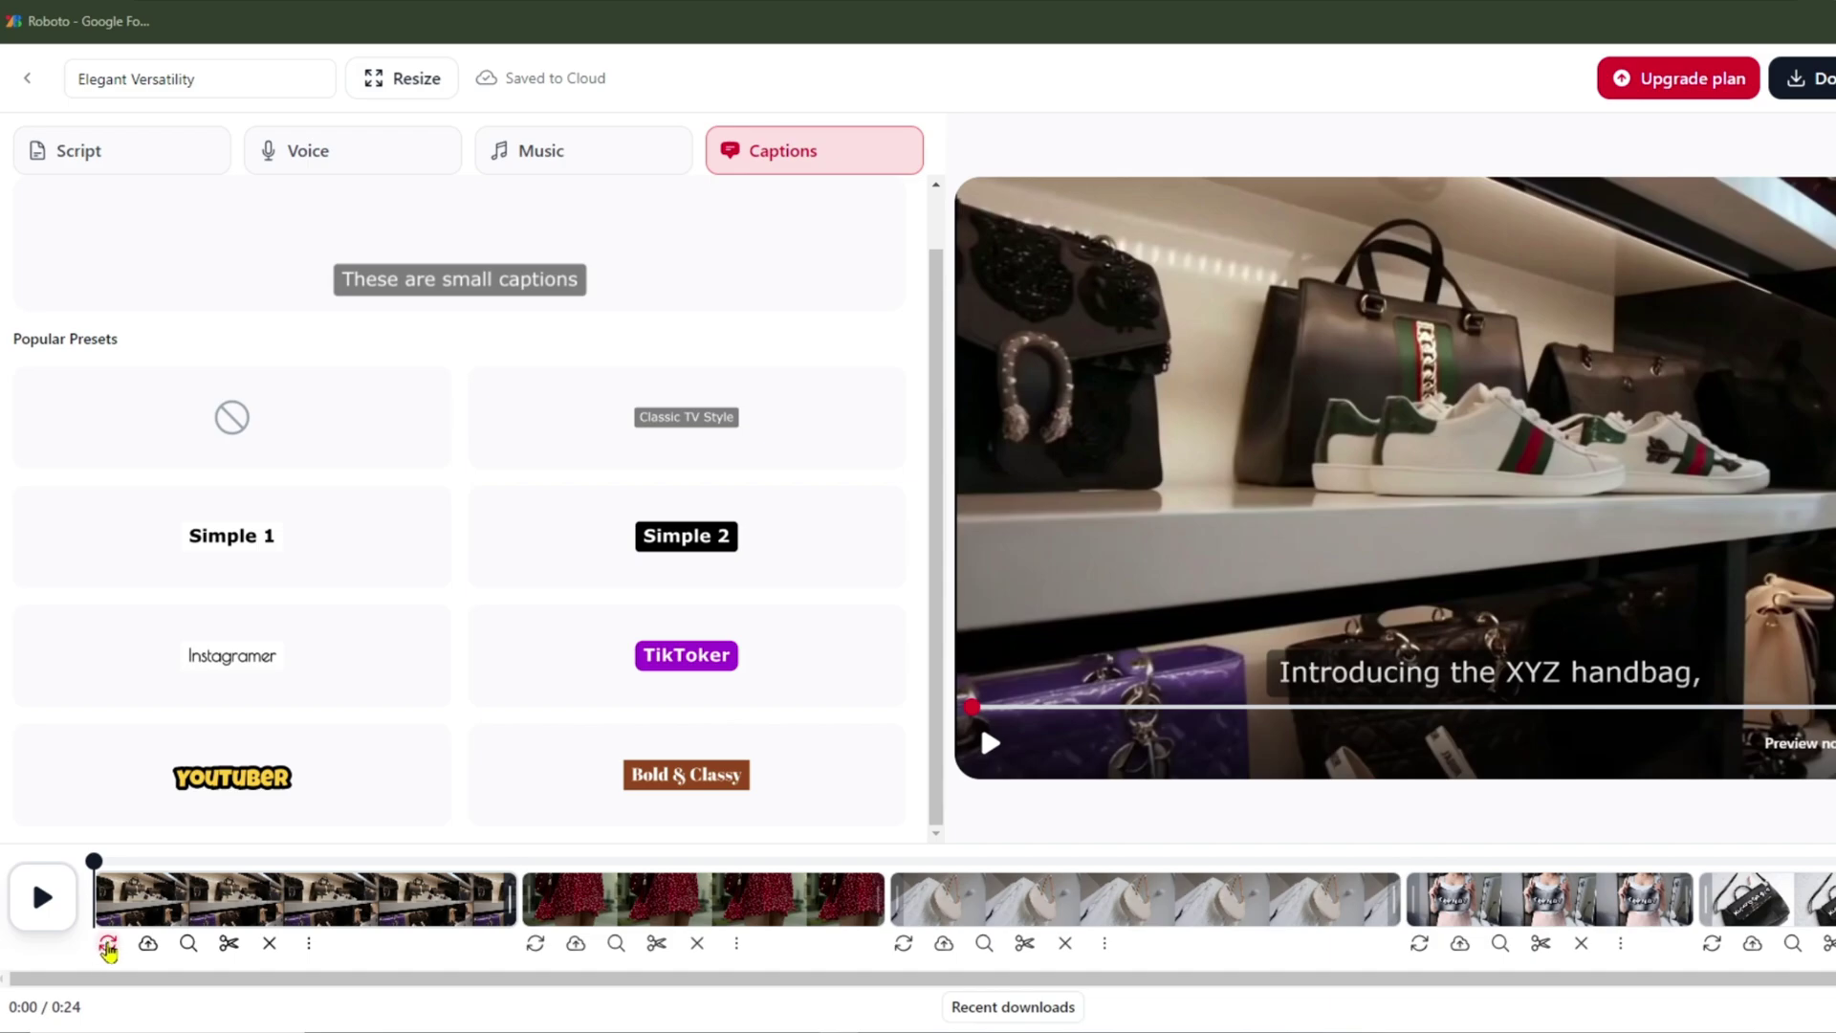
- Replace the first scene's footage, searching stock videos for 'bag' and browsing the results
click(108, 945)
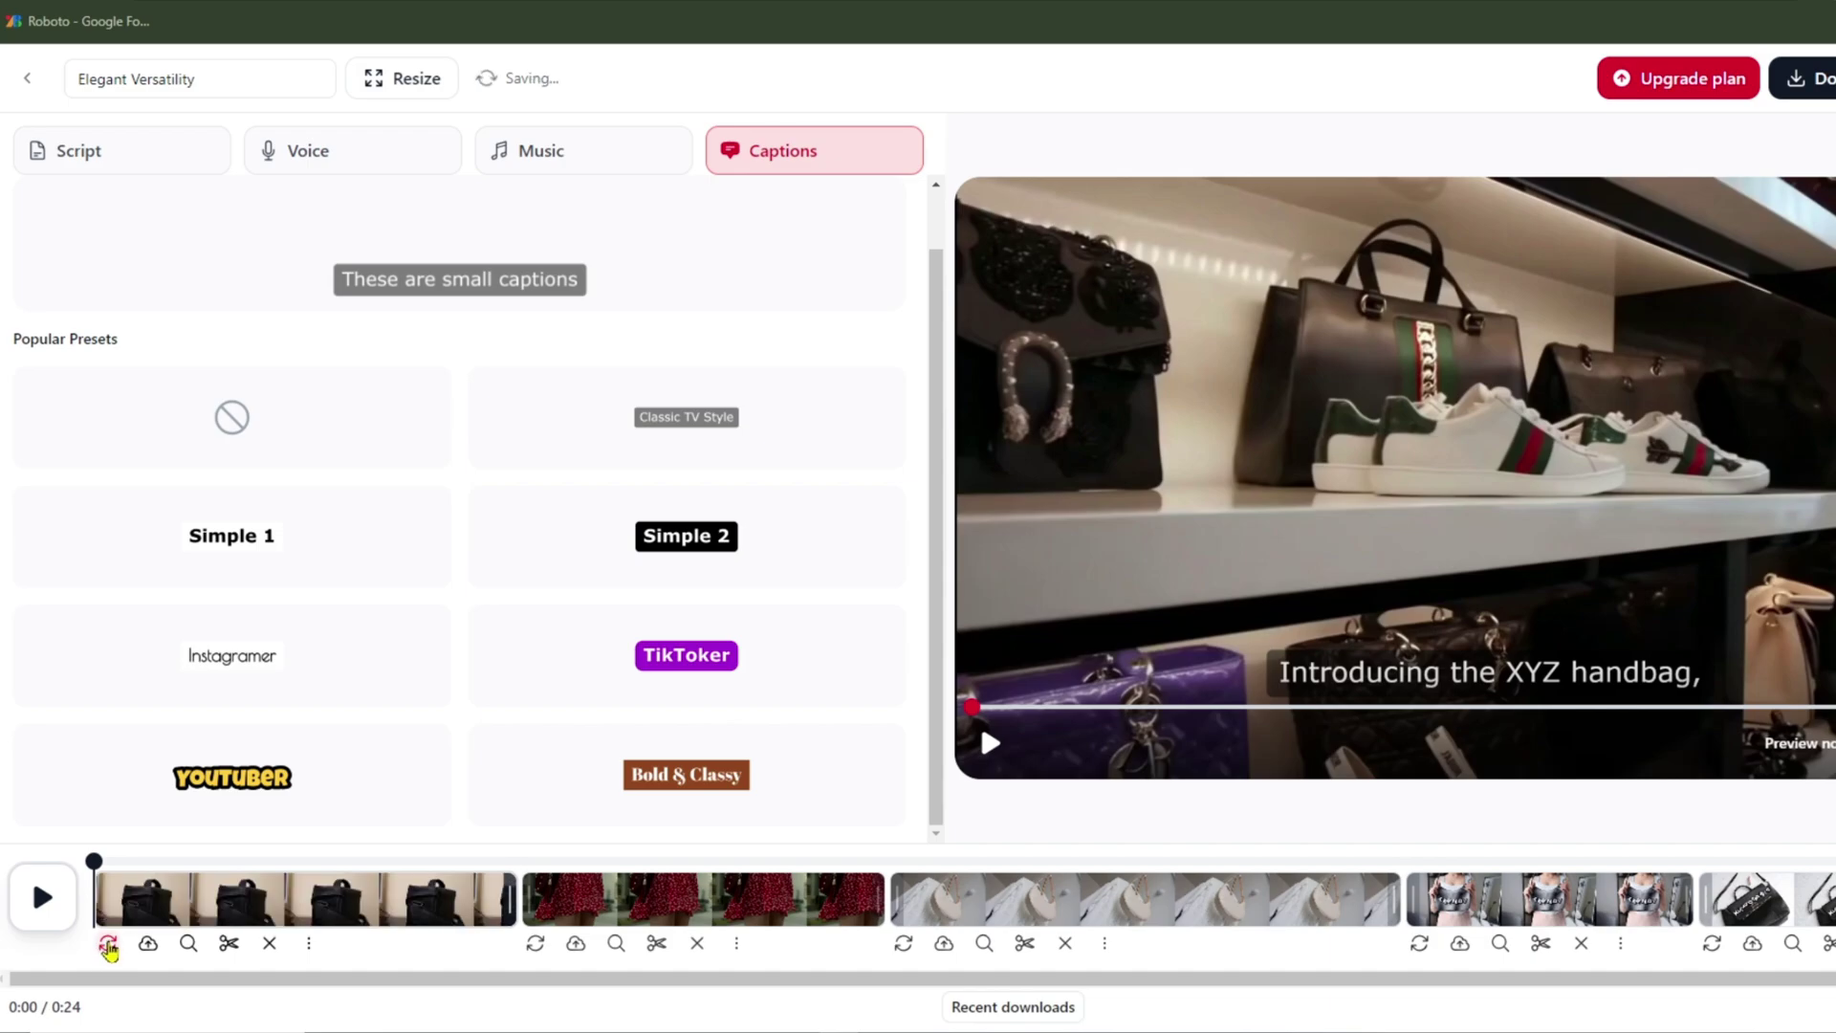
click(108, 945)
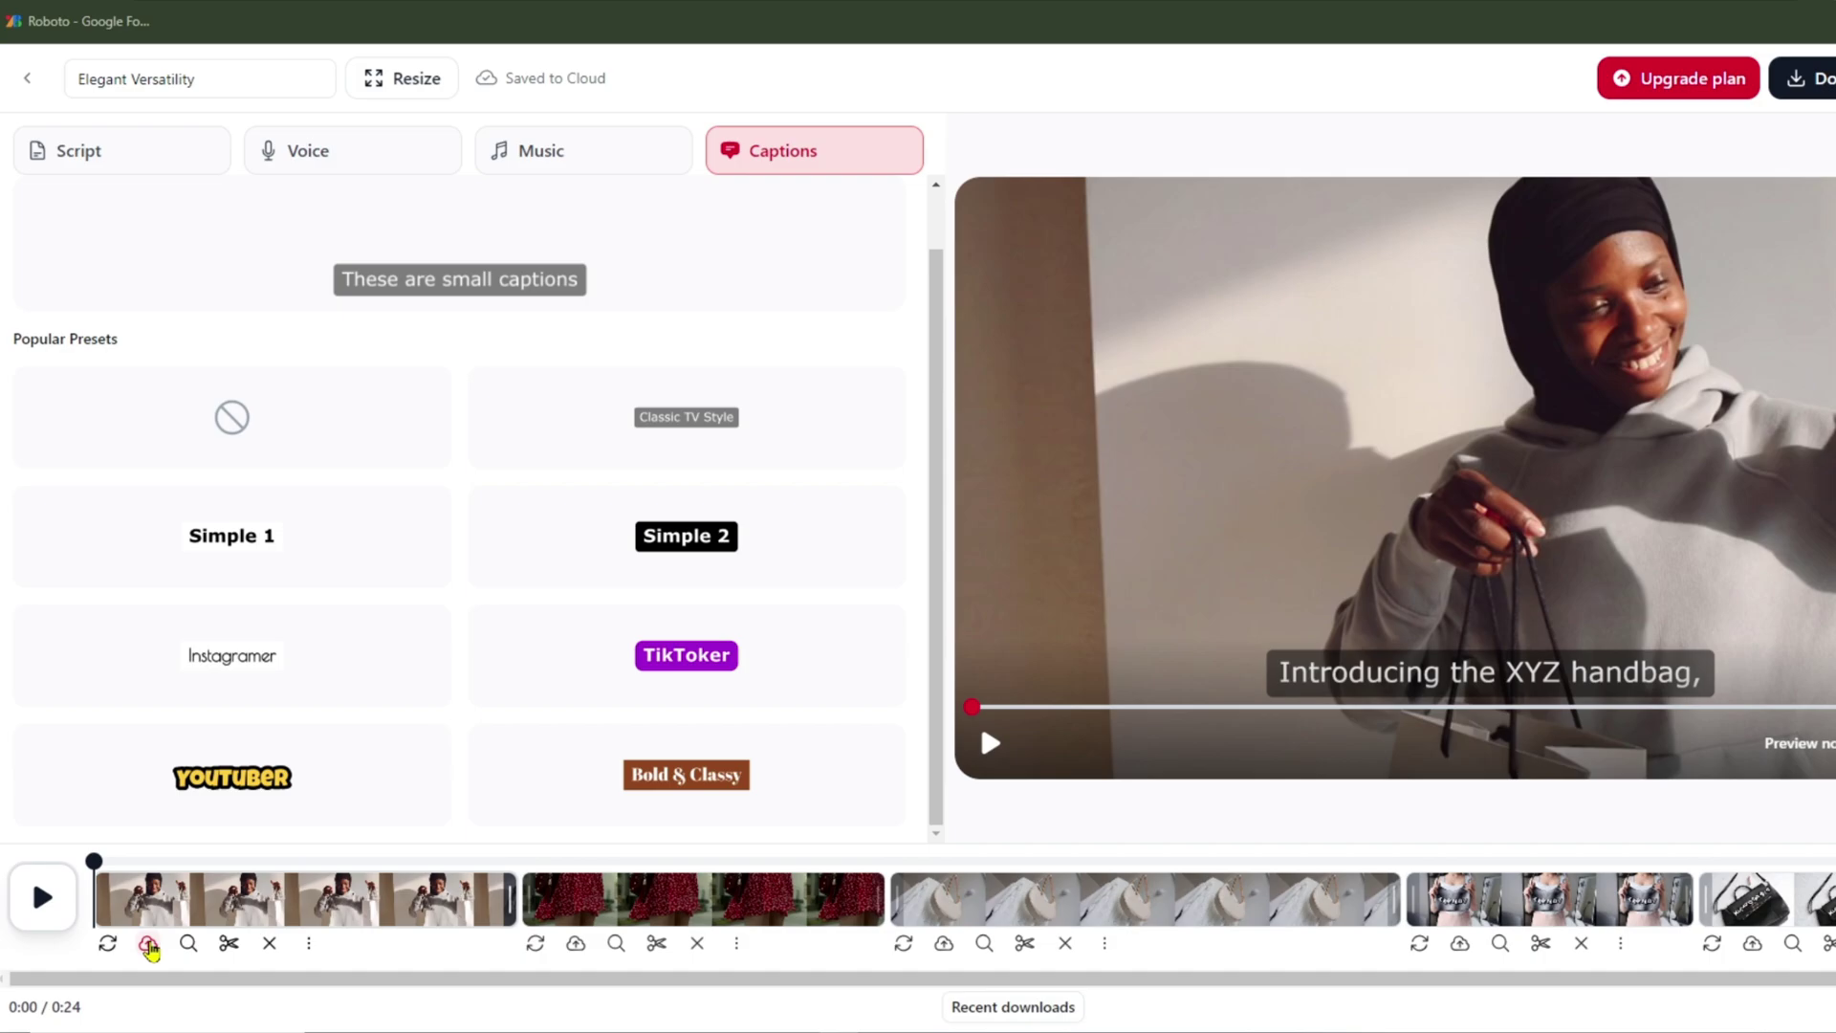
click(149, 945)
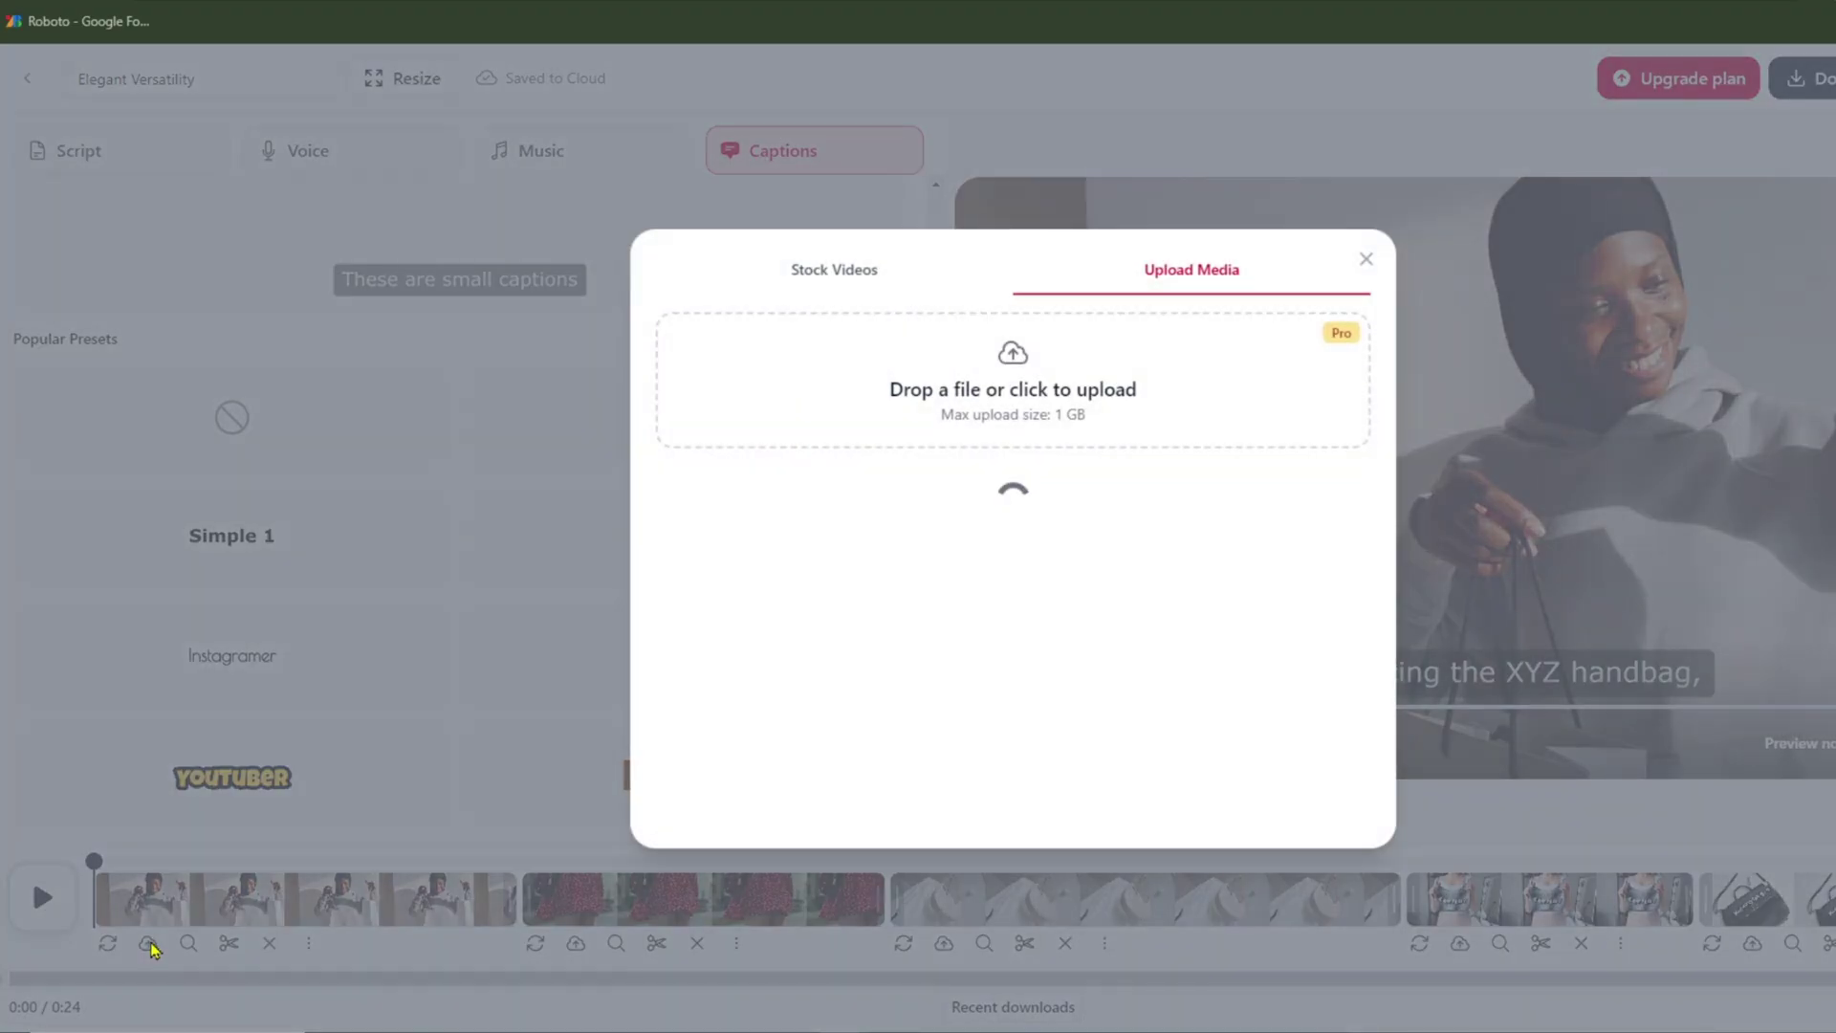
click(830, 282)
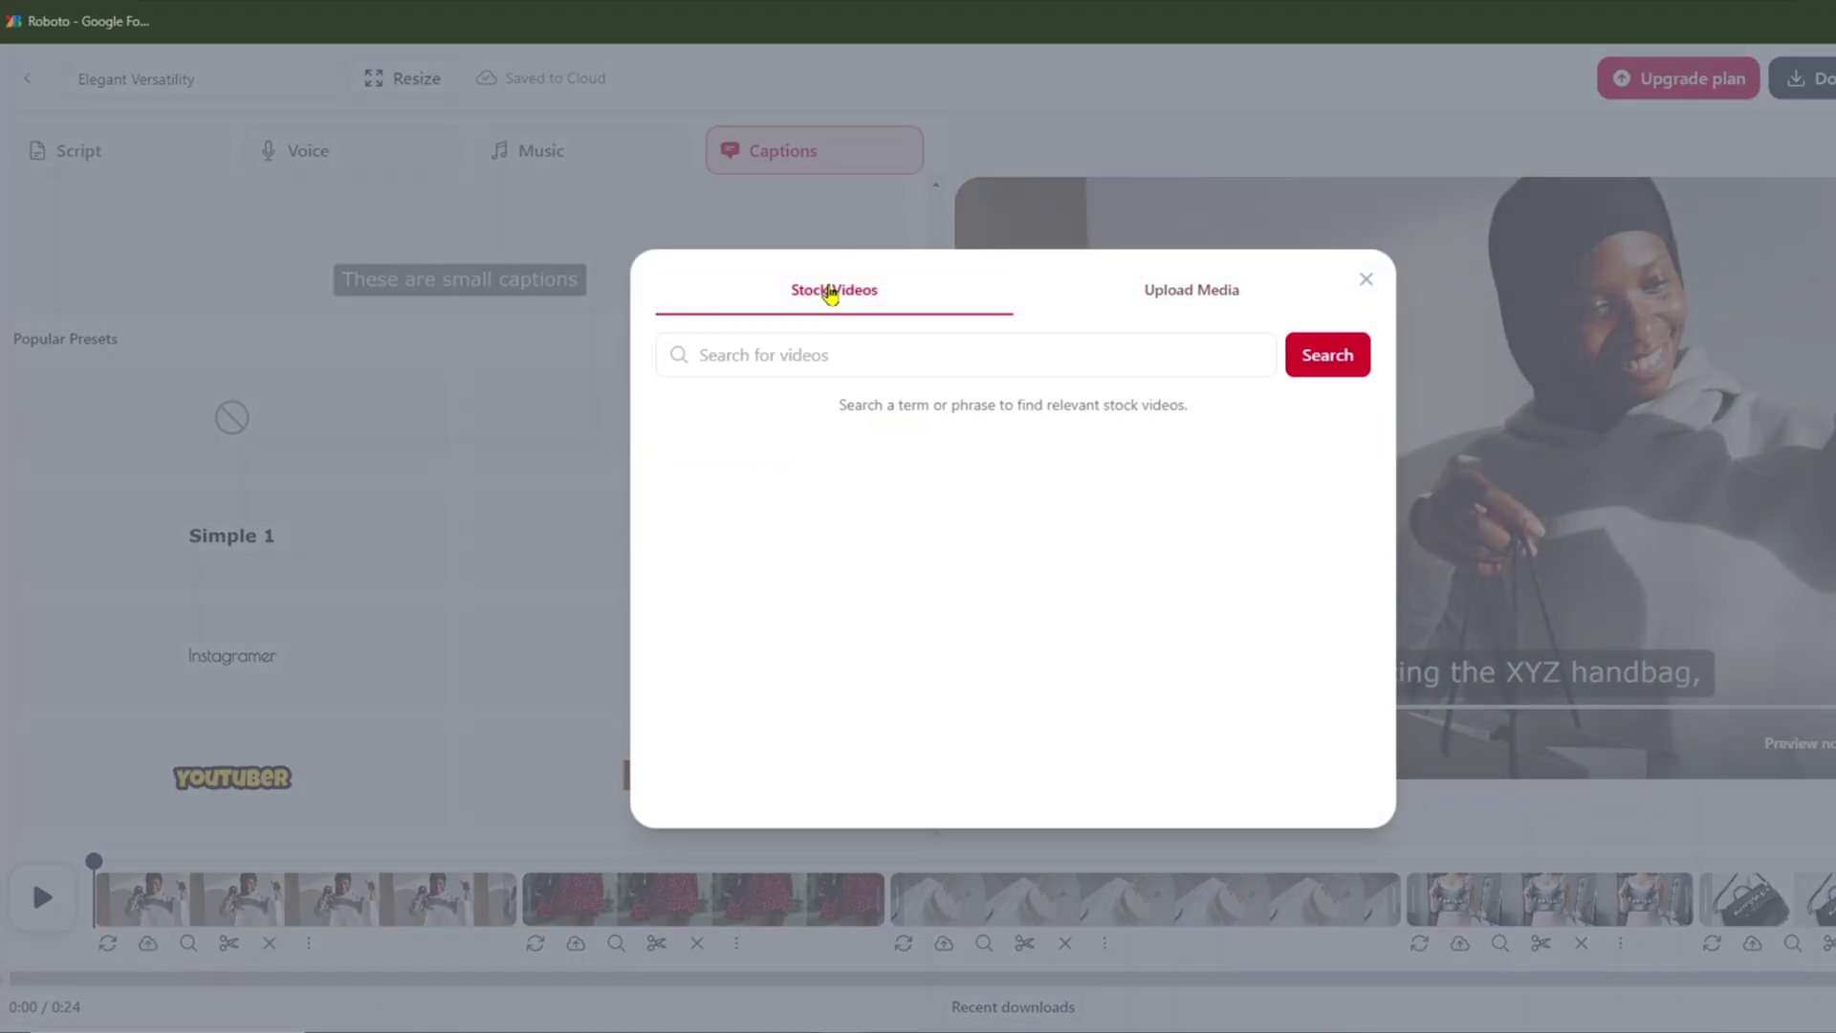
click(820, 355)
text(bag)
click(1327, 363)
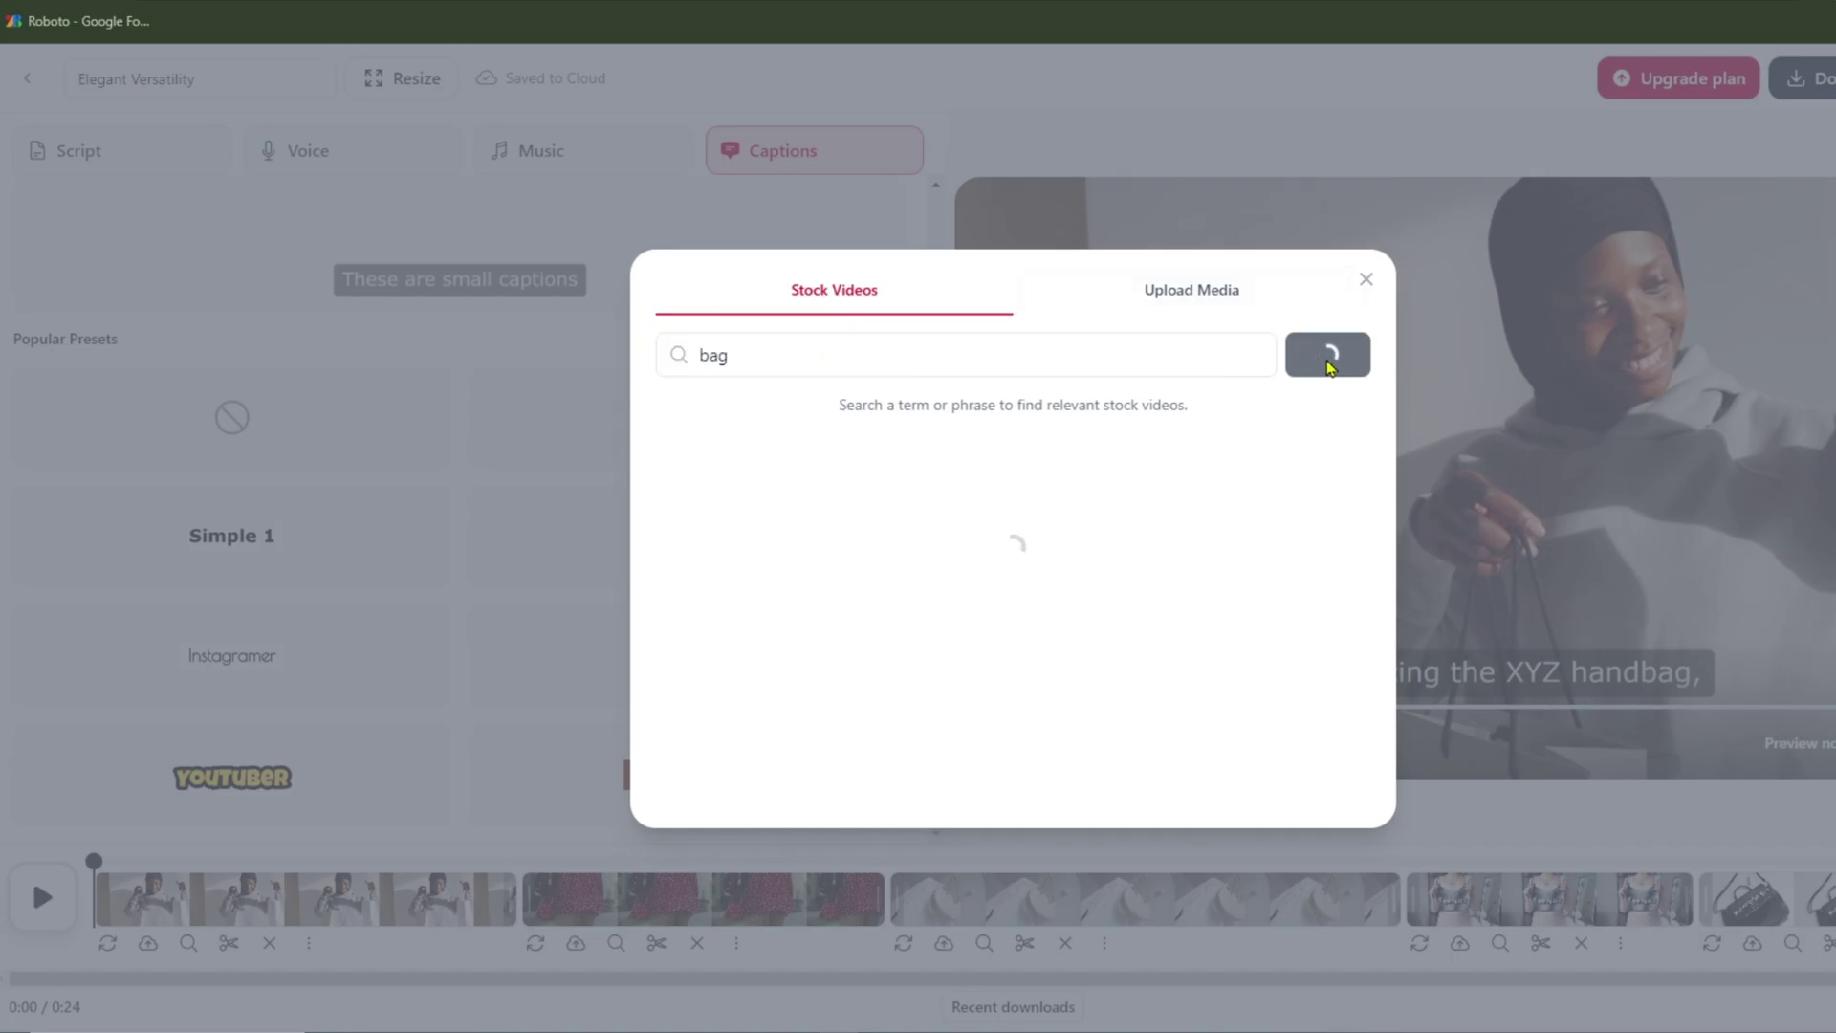
scroll(1092, 483, down, 5)
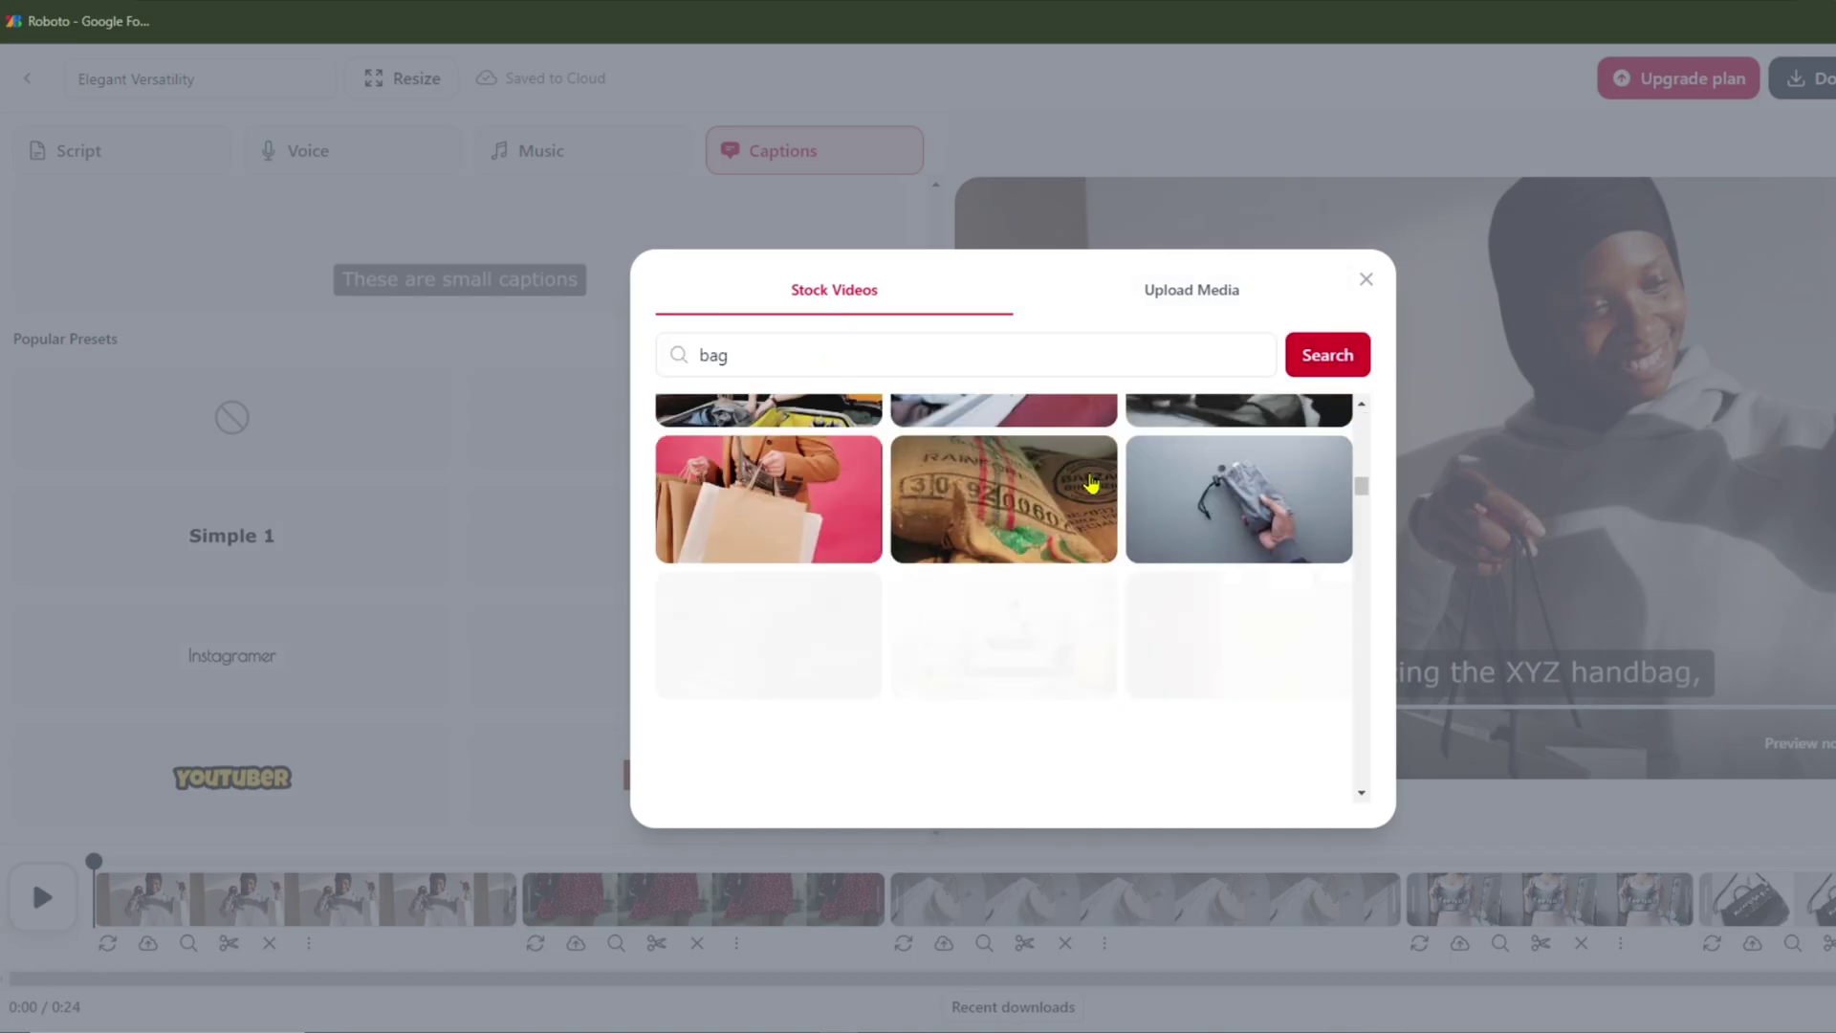
scroll(1091, 483, down, 5)
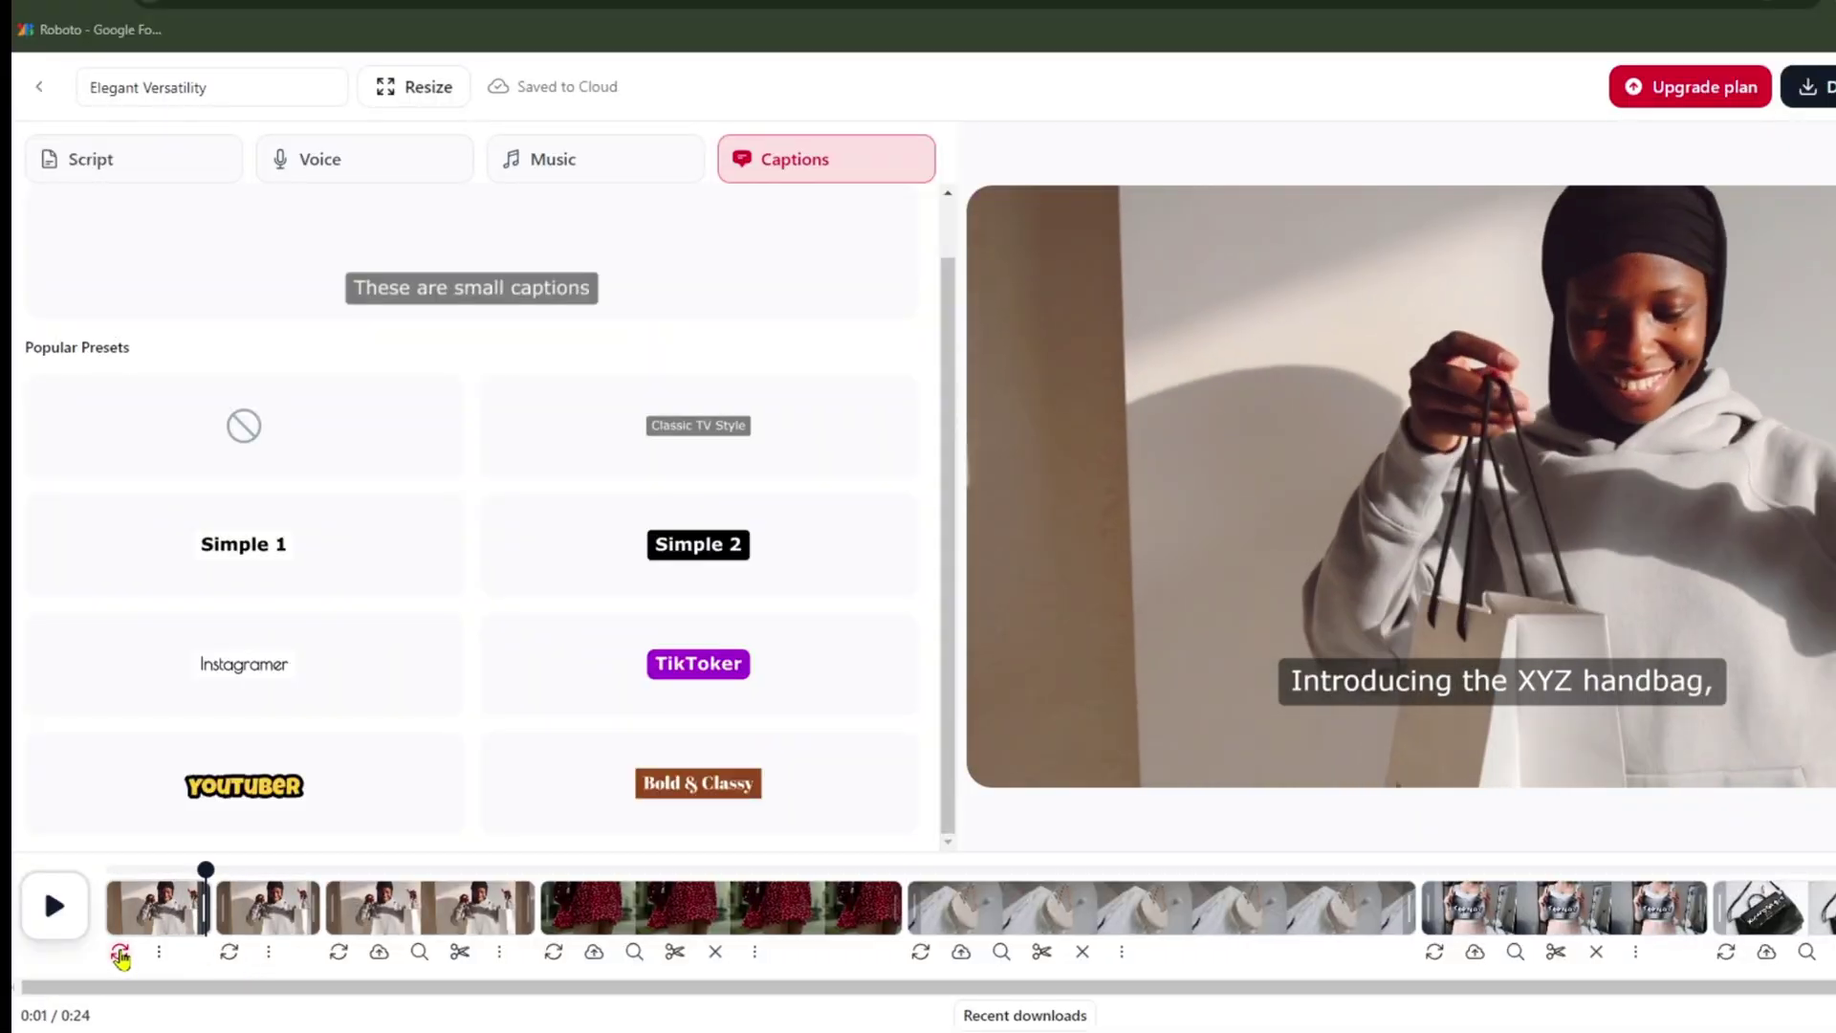
- Swap the first scene's clip again and play the handbag promo from the start
click(119, 953)
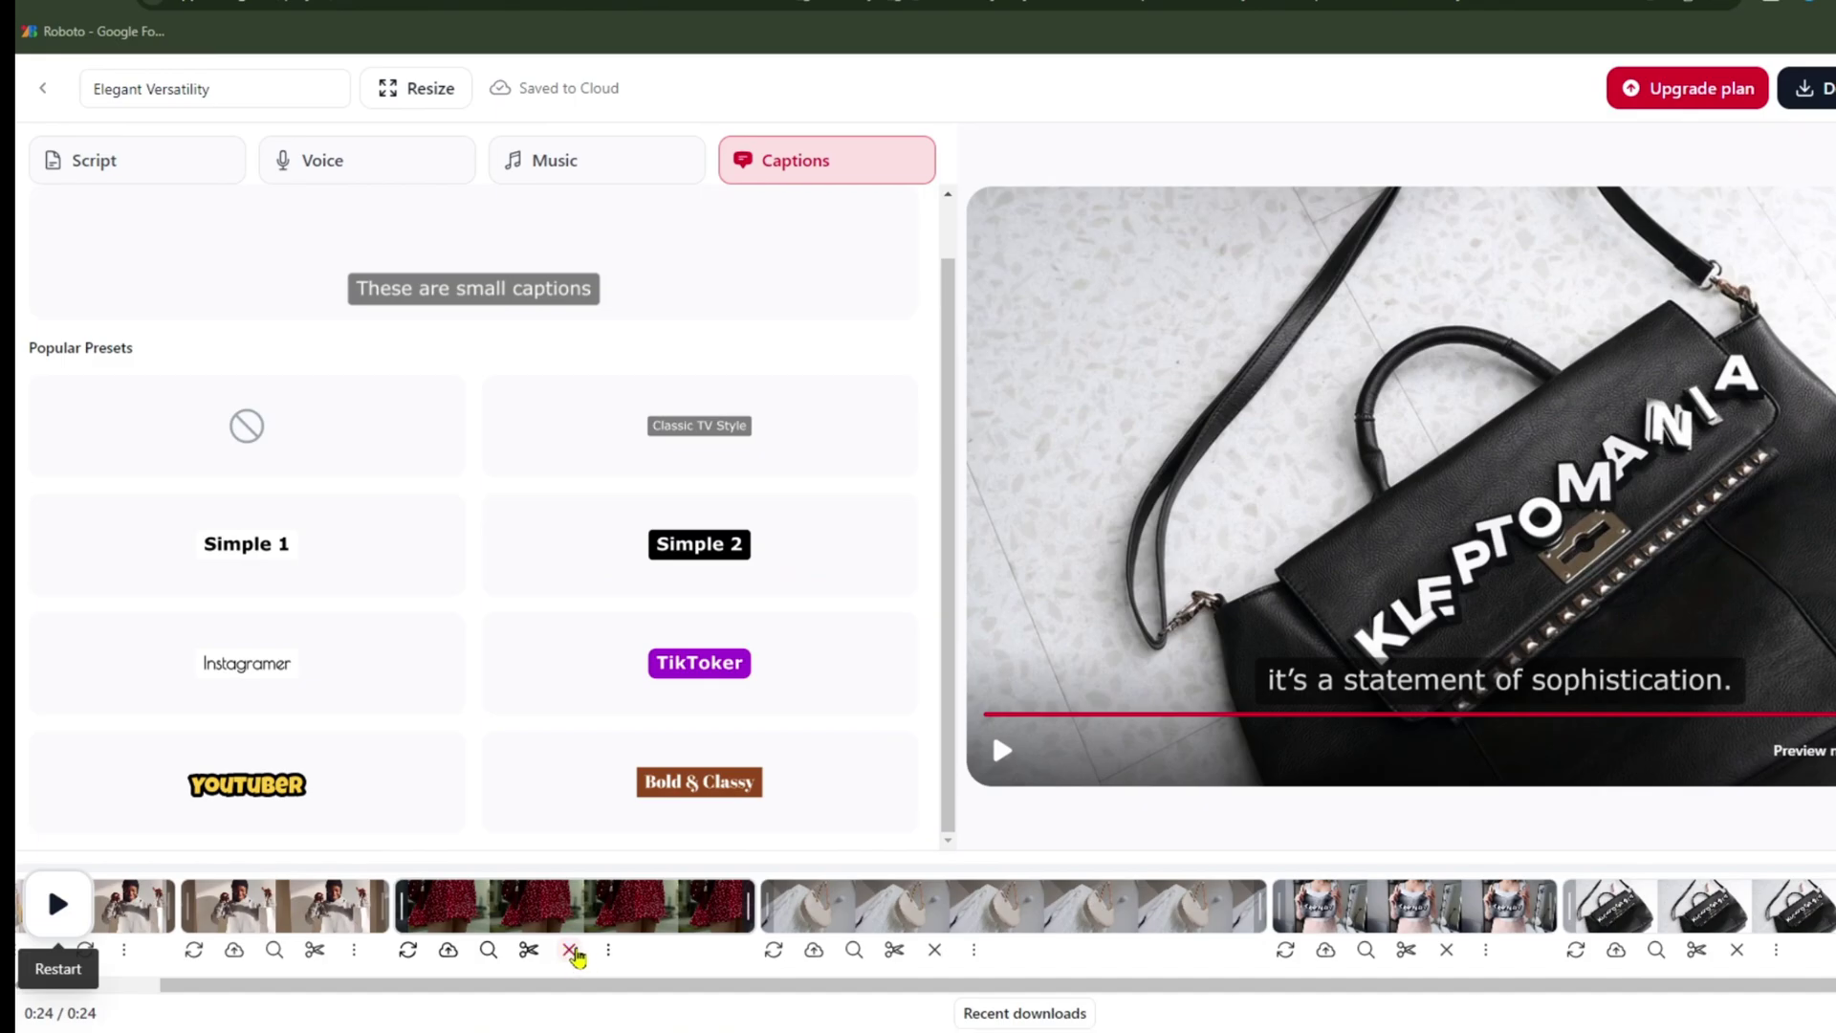
click(59, 904)
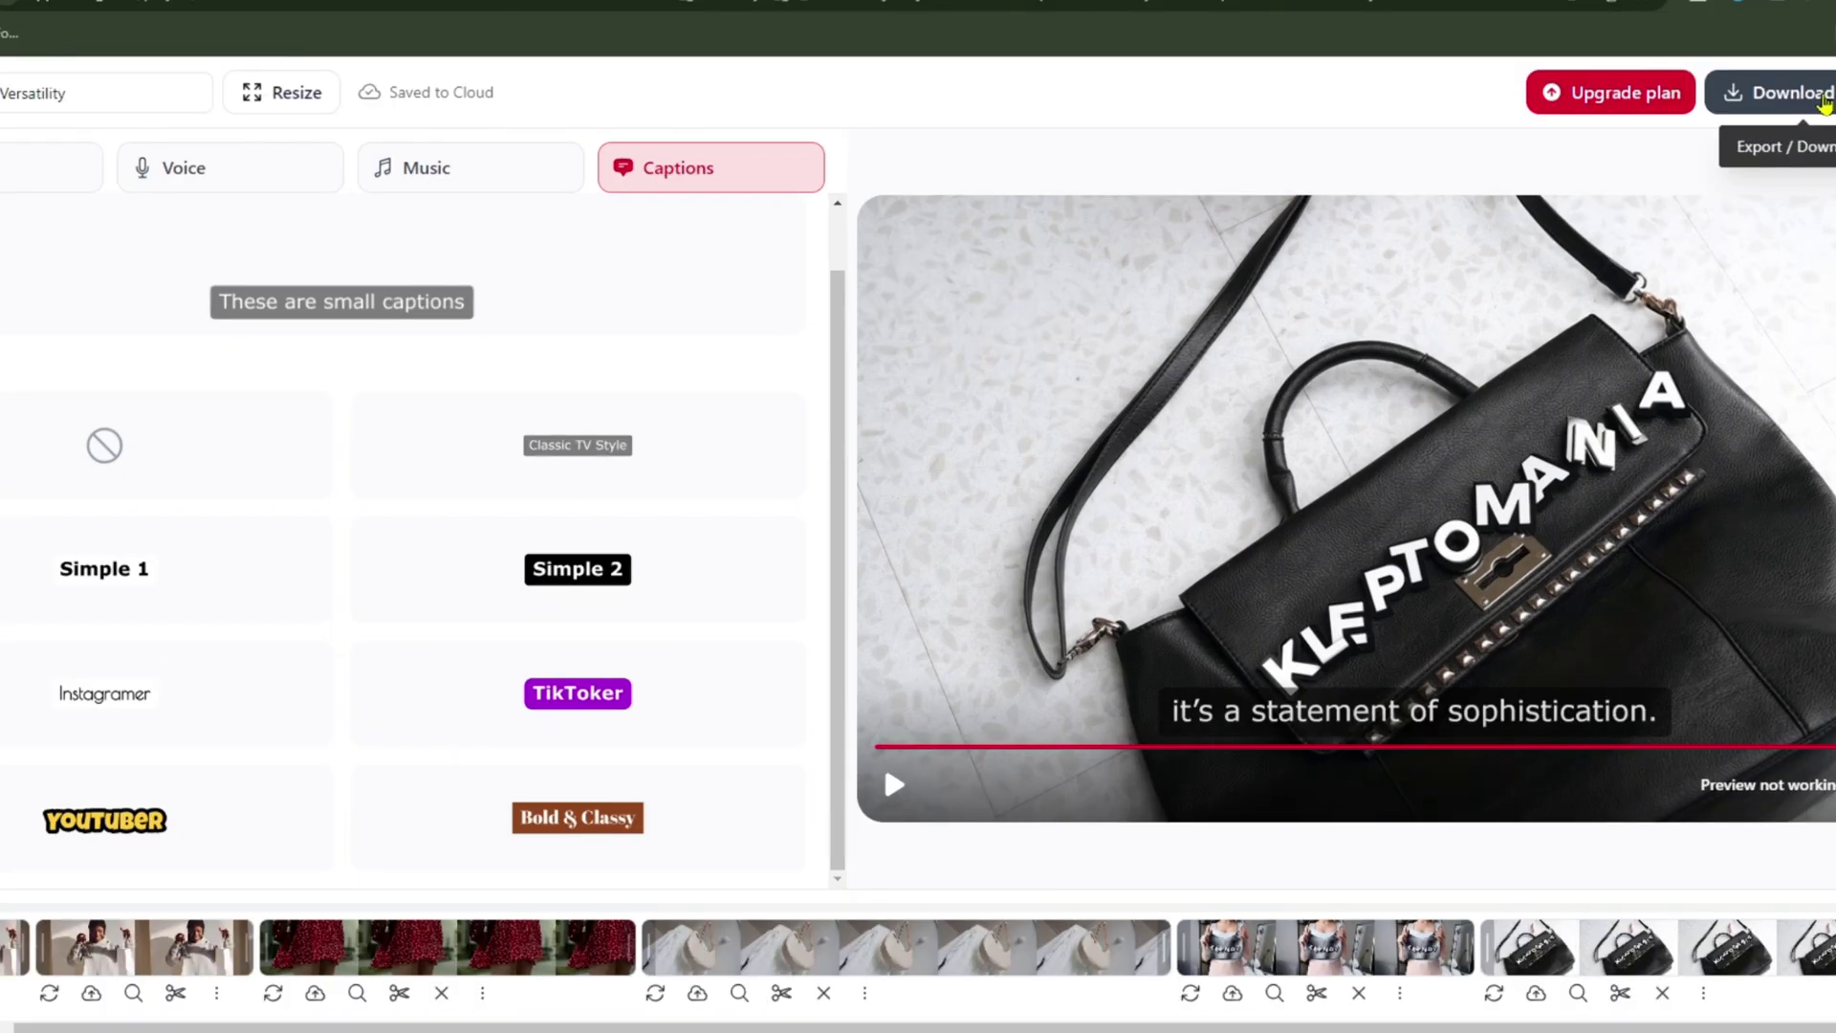
- Try downloading the handbag promo at 1080p
click(1673, 147)
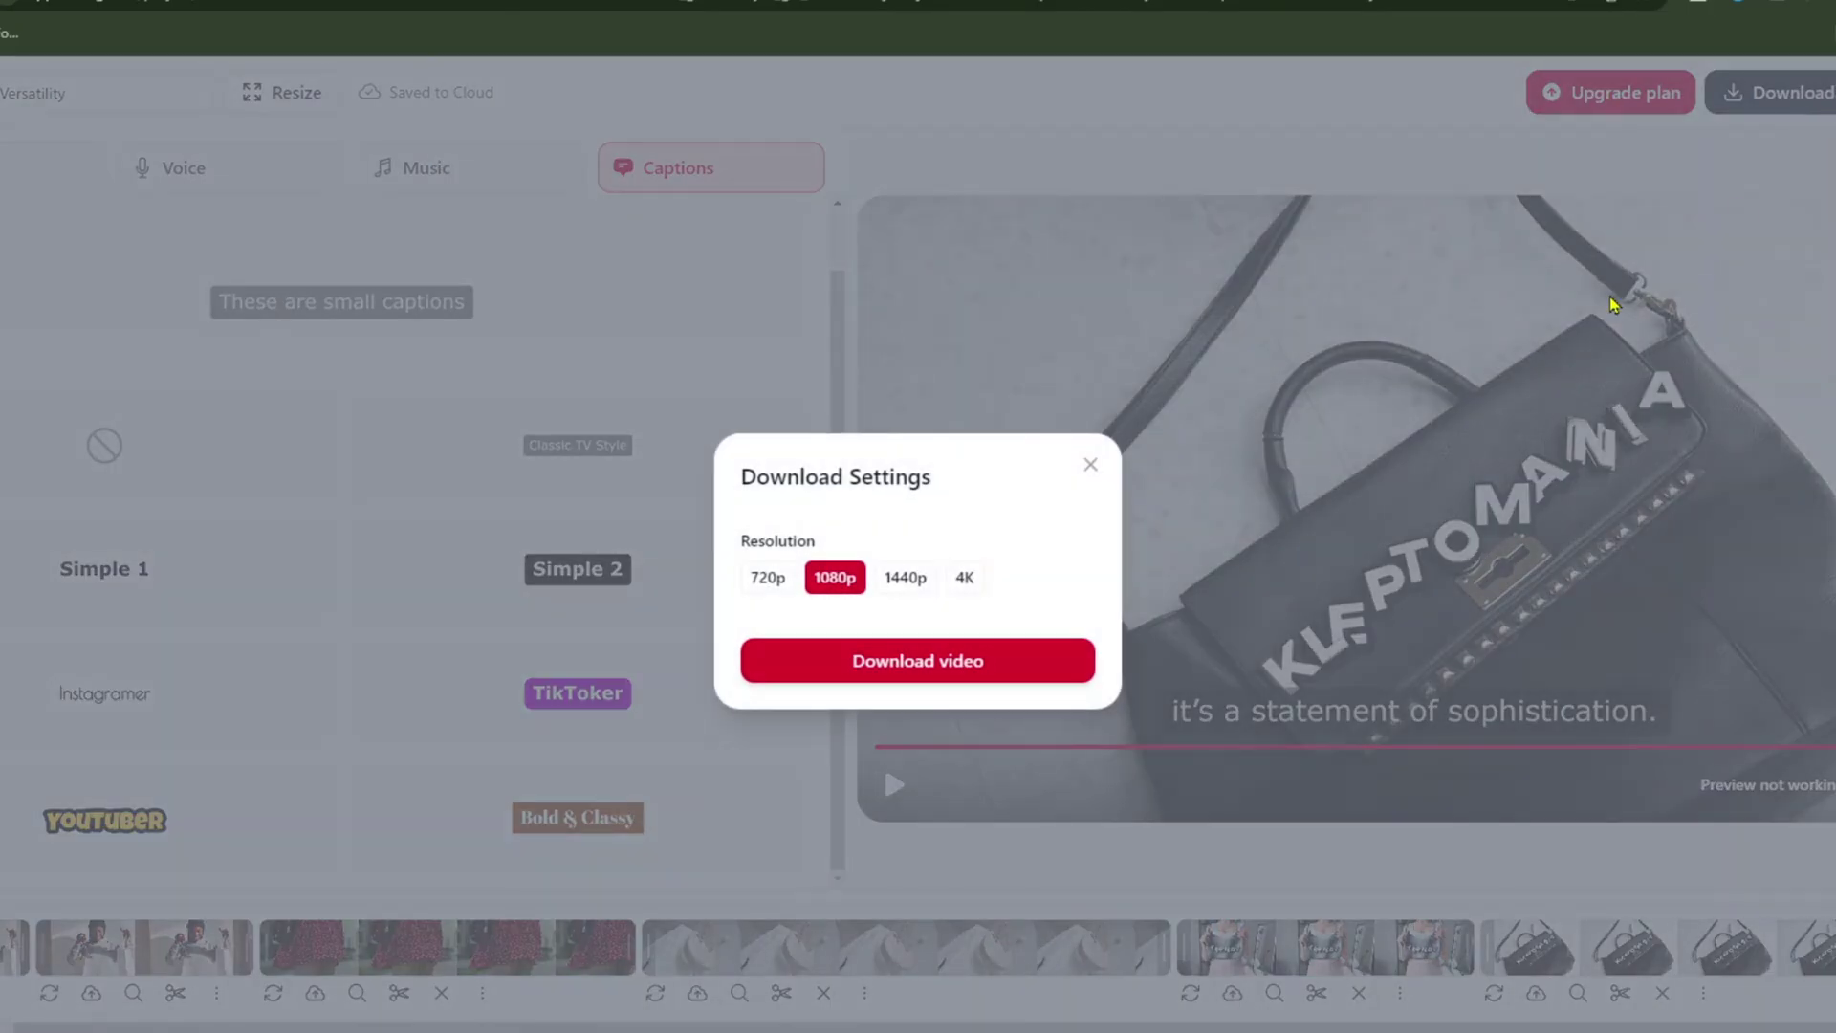
click(955, 664)
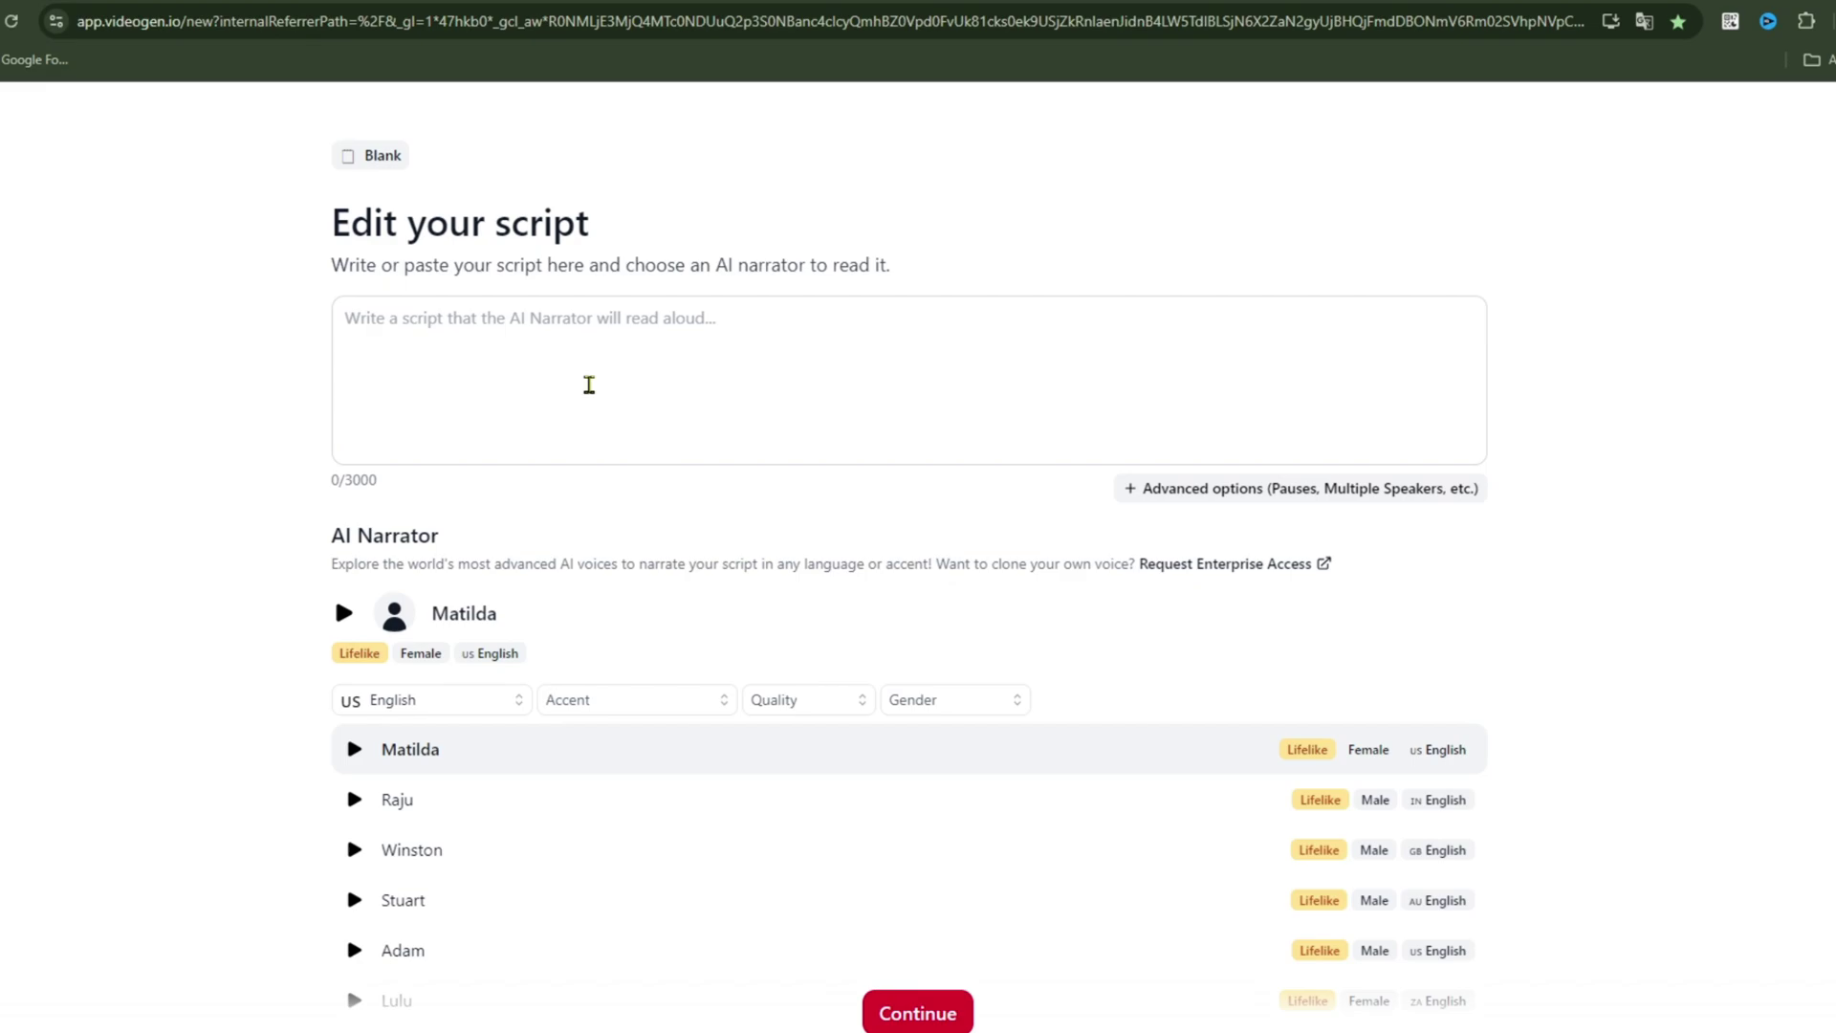
- Paste the 774-character handmade-bag tutorial narration into the script box and enable Advanced options
click(472, 319)
right_click(469, 320)
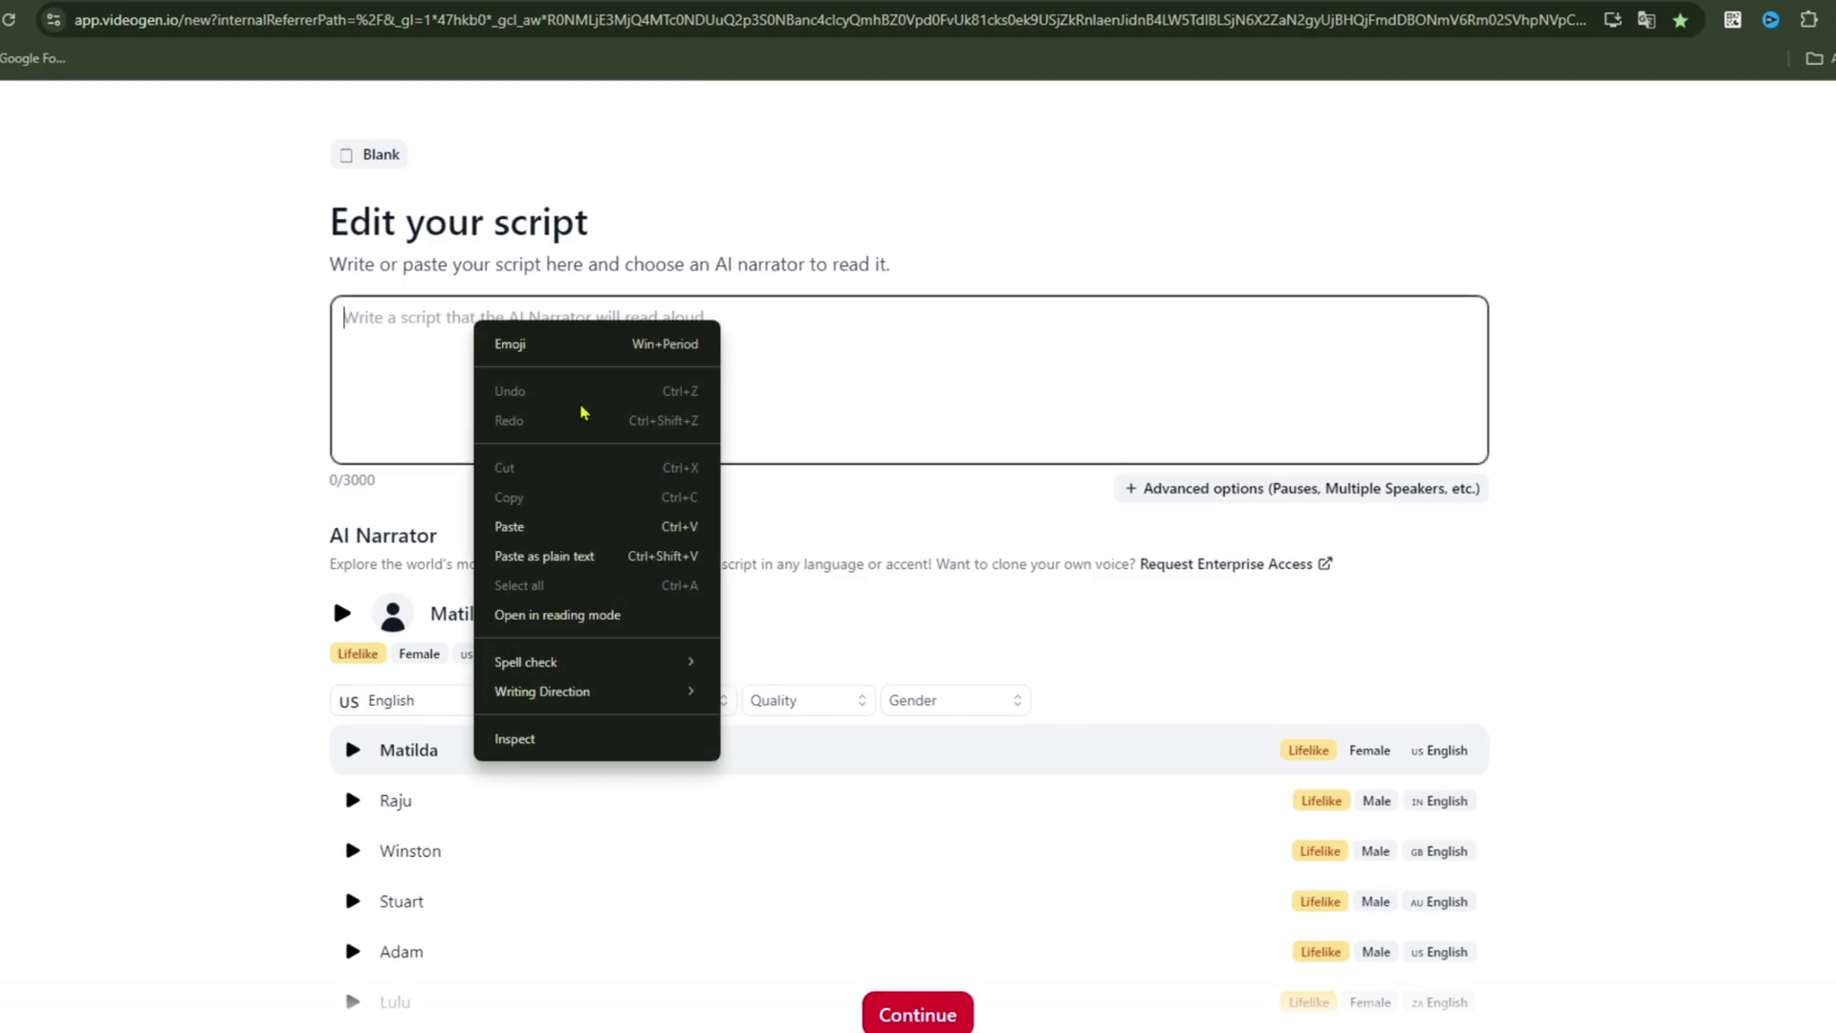
click(552, 524)
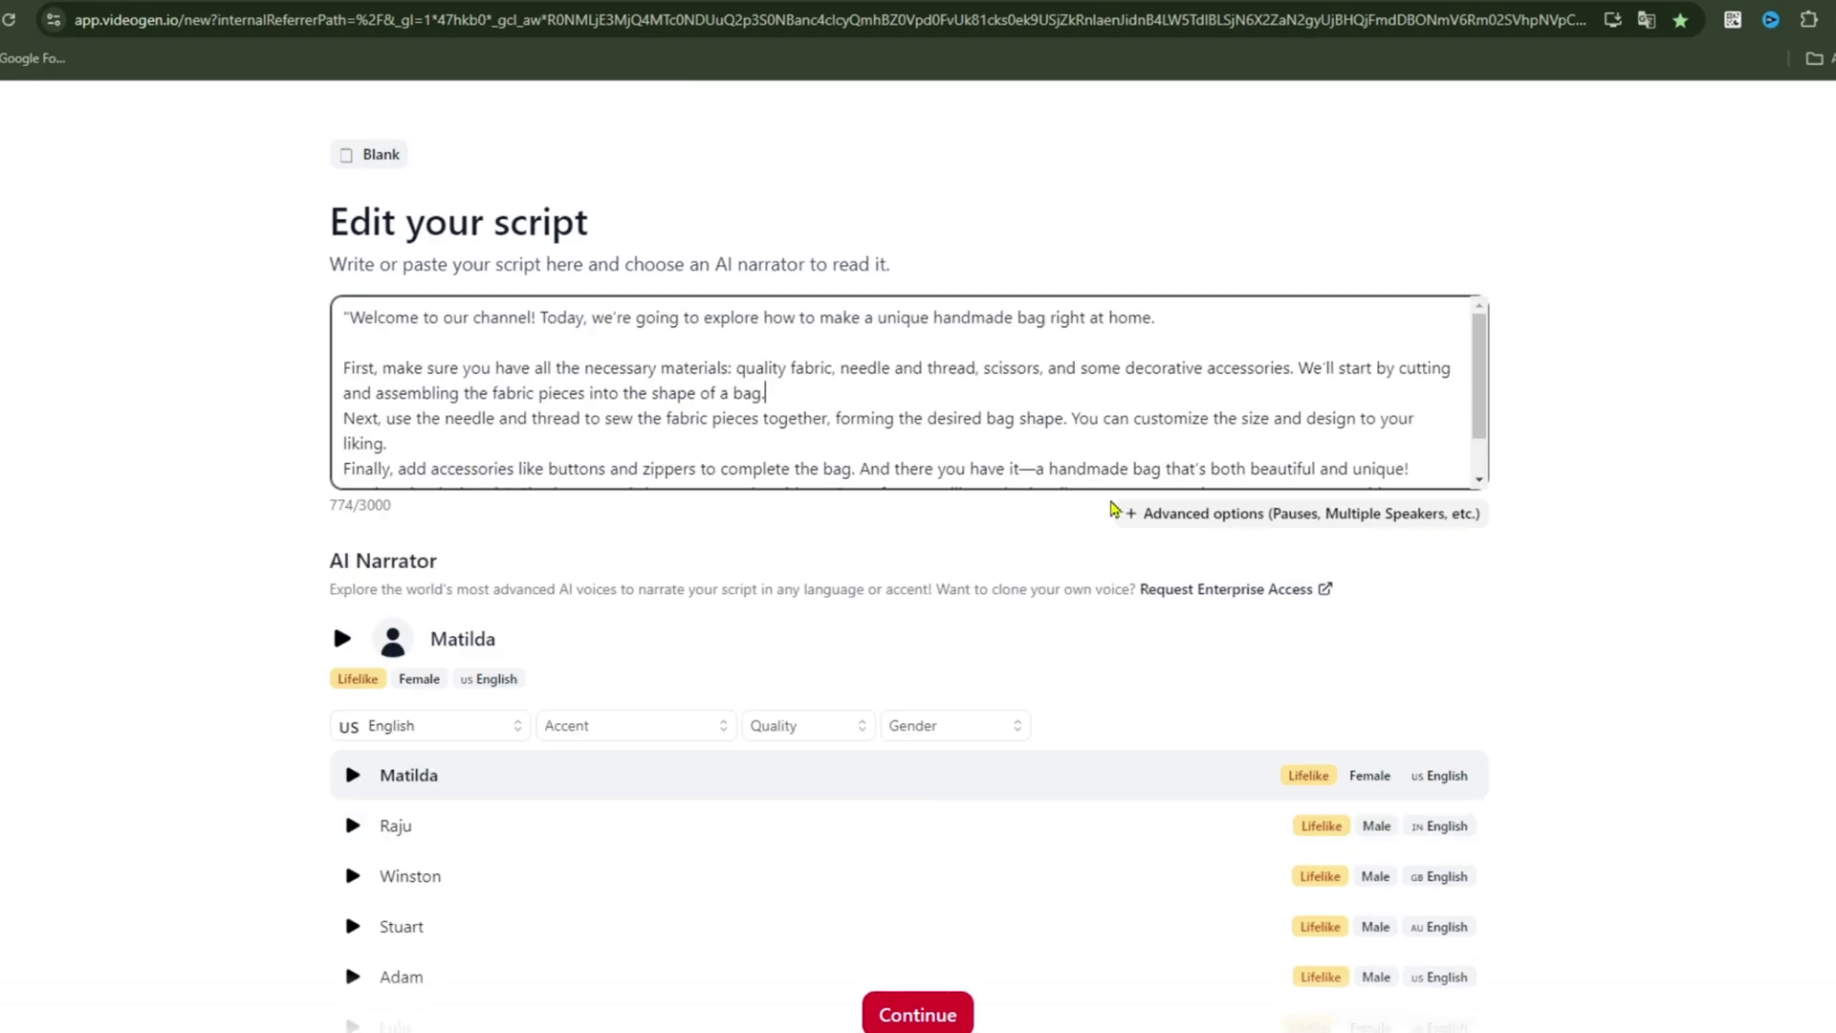
click(1179, 512)
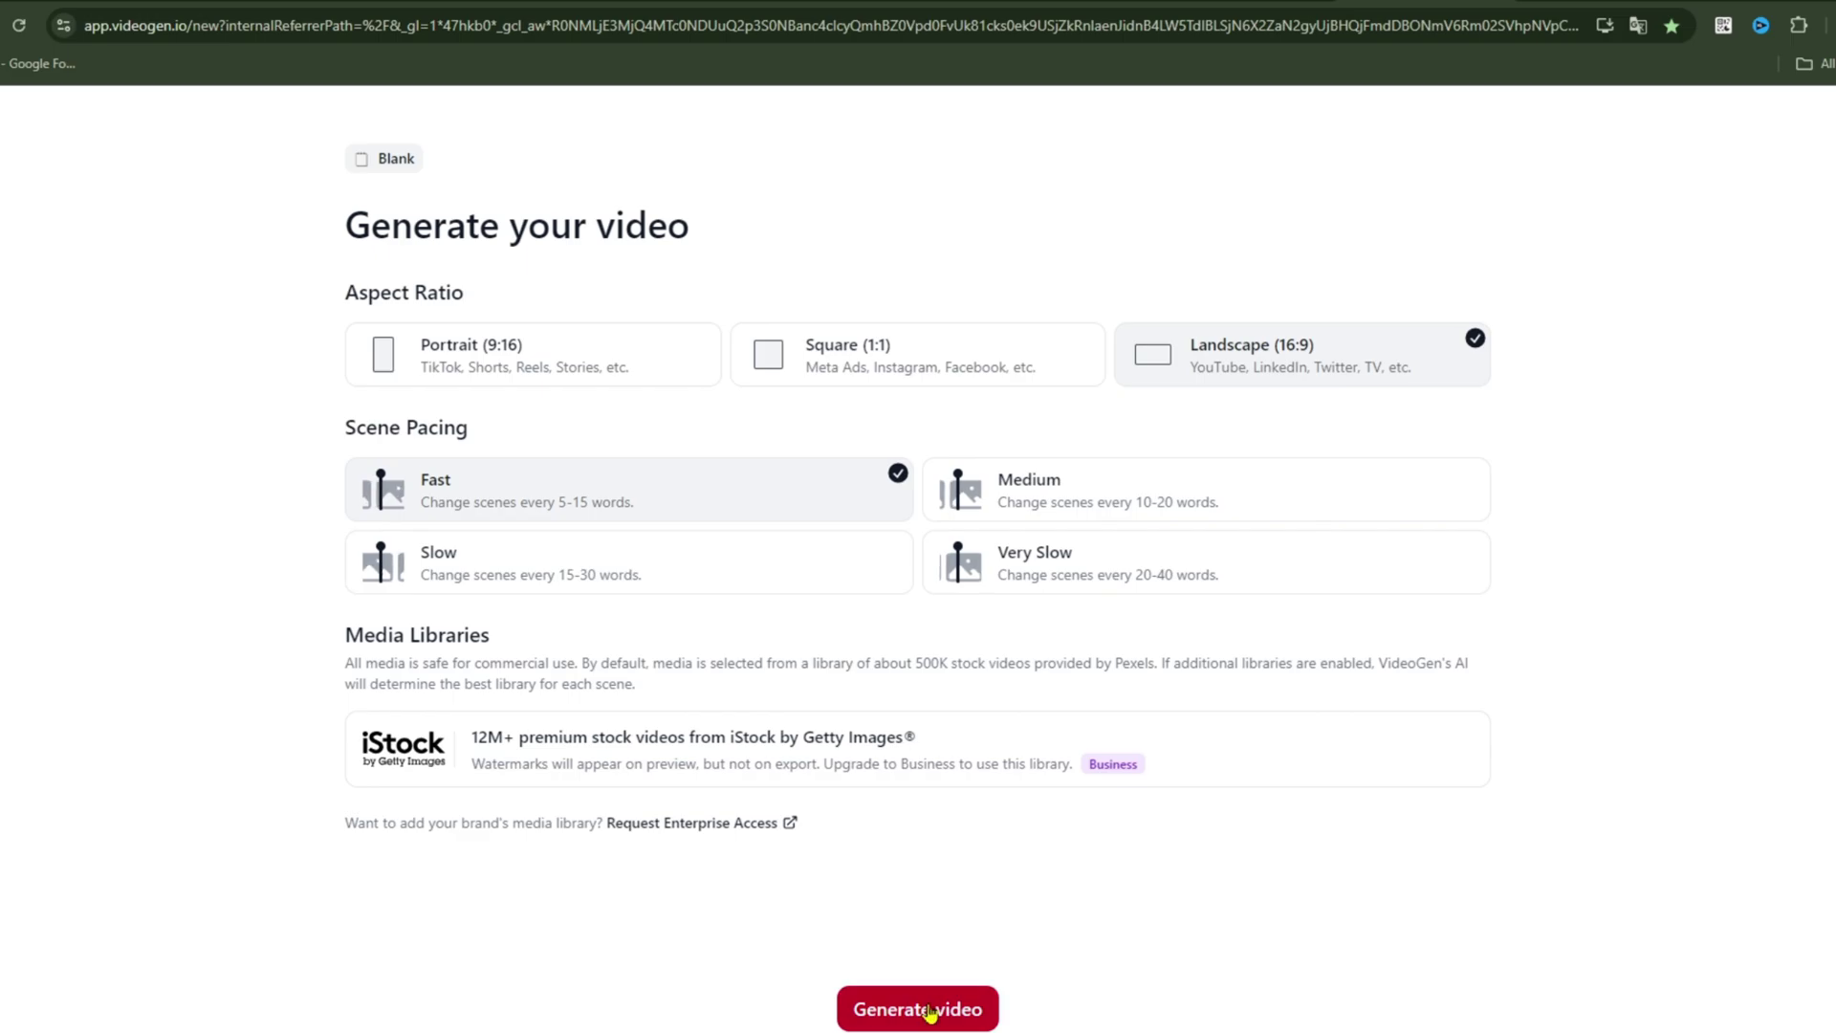
- Generate the Landscape 16:9, Fast-paced handmade-bag video, then go to AI Artist
click(936, 1006)
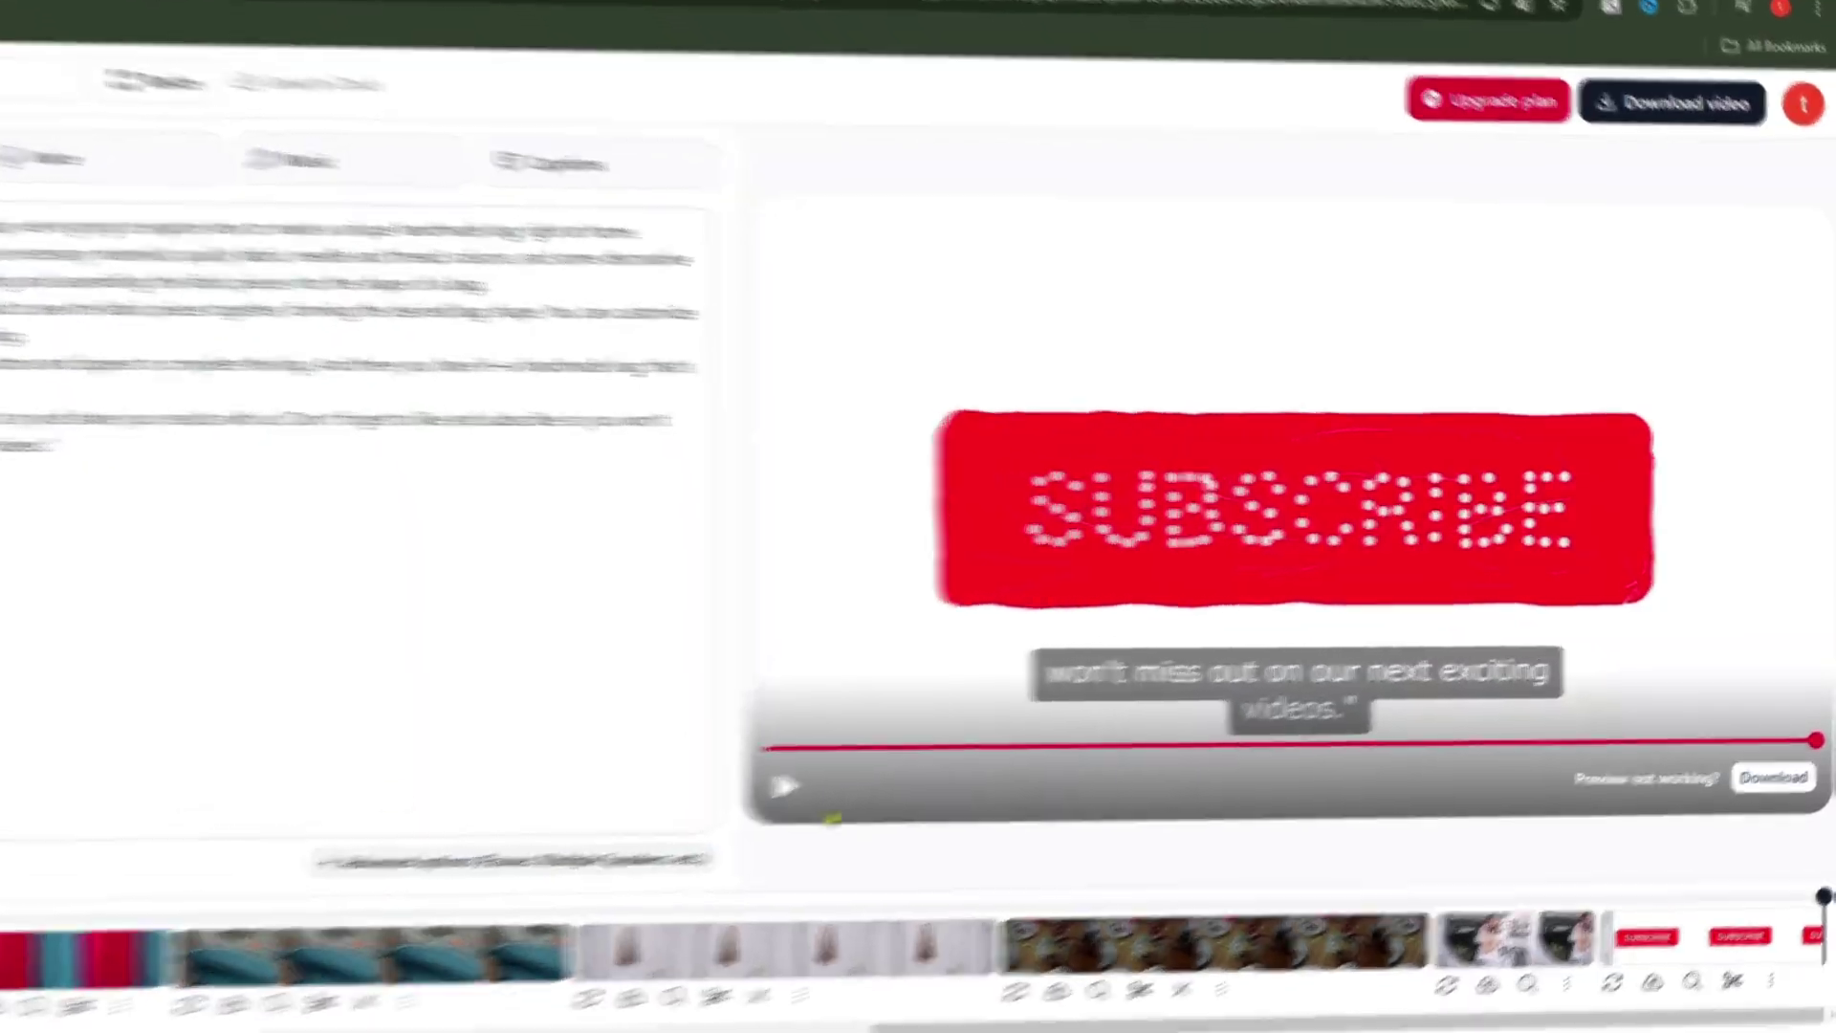
click(122, 368)
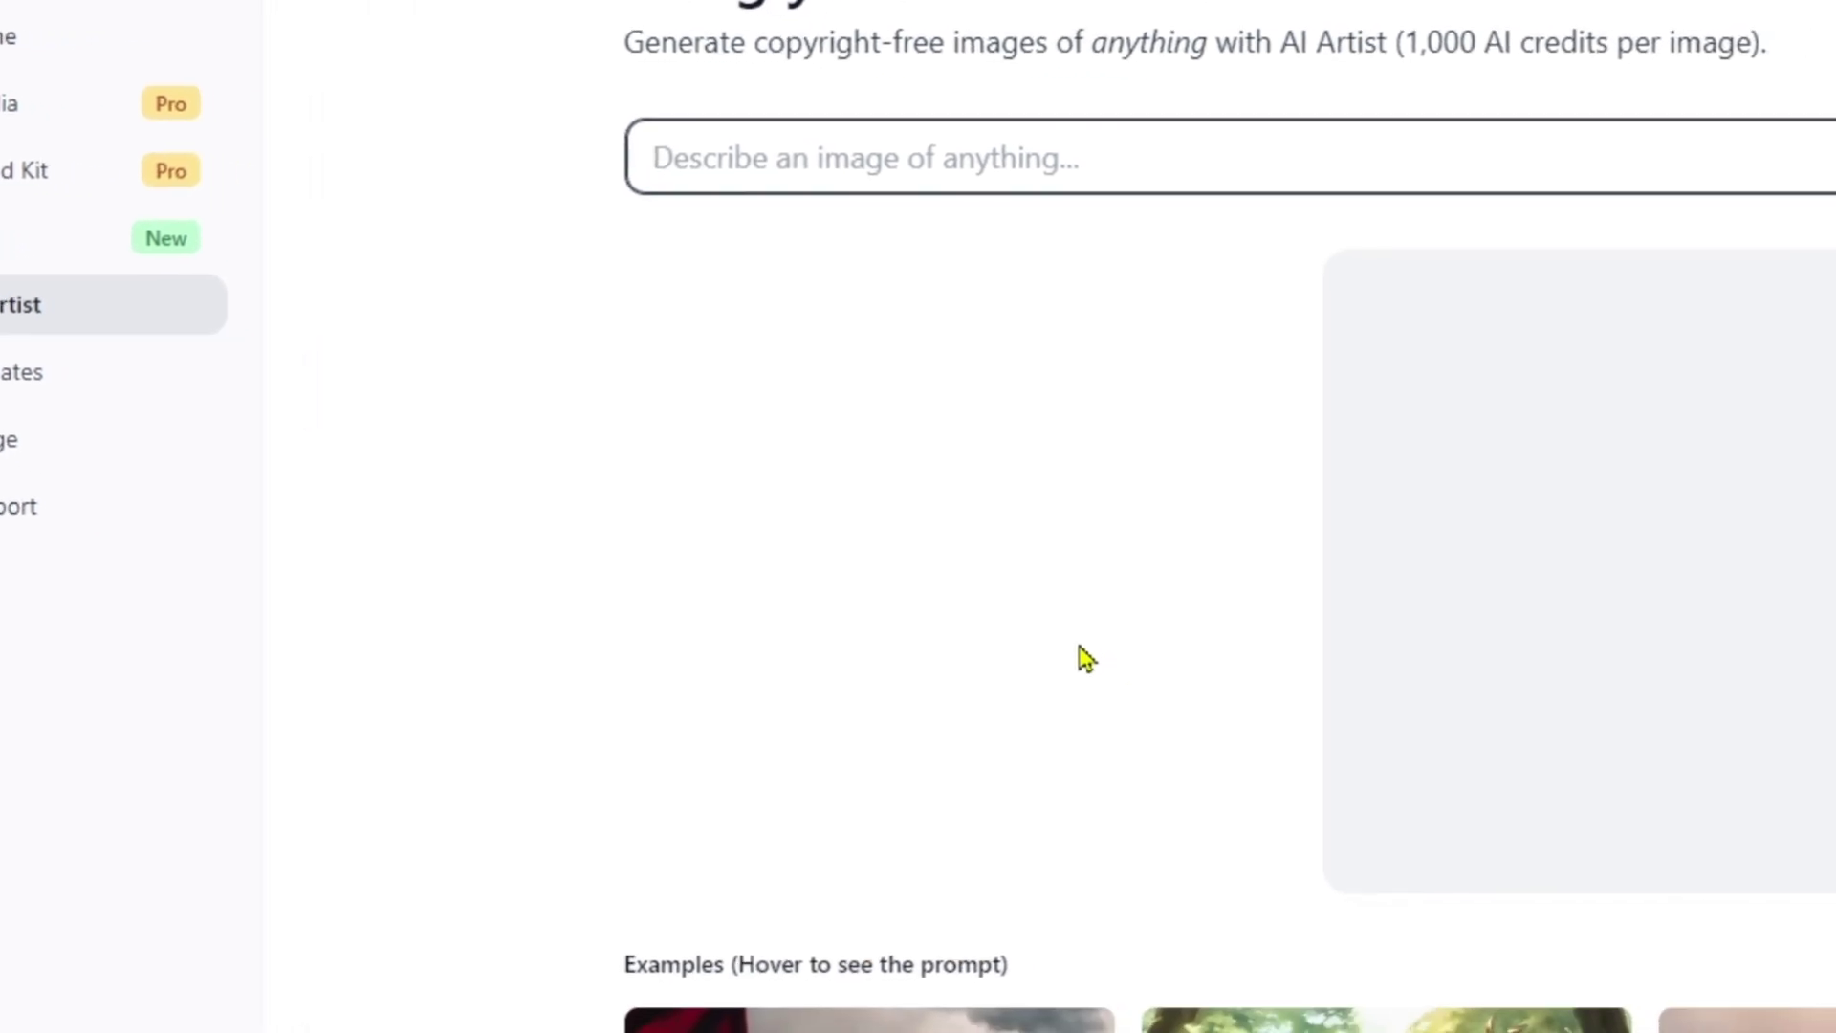
scroll(1263, 683, down, 5)
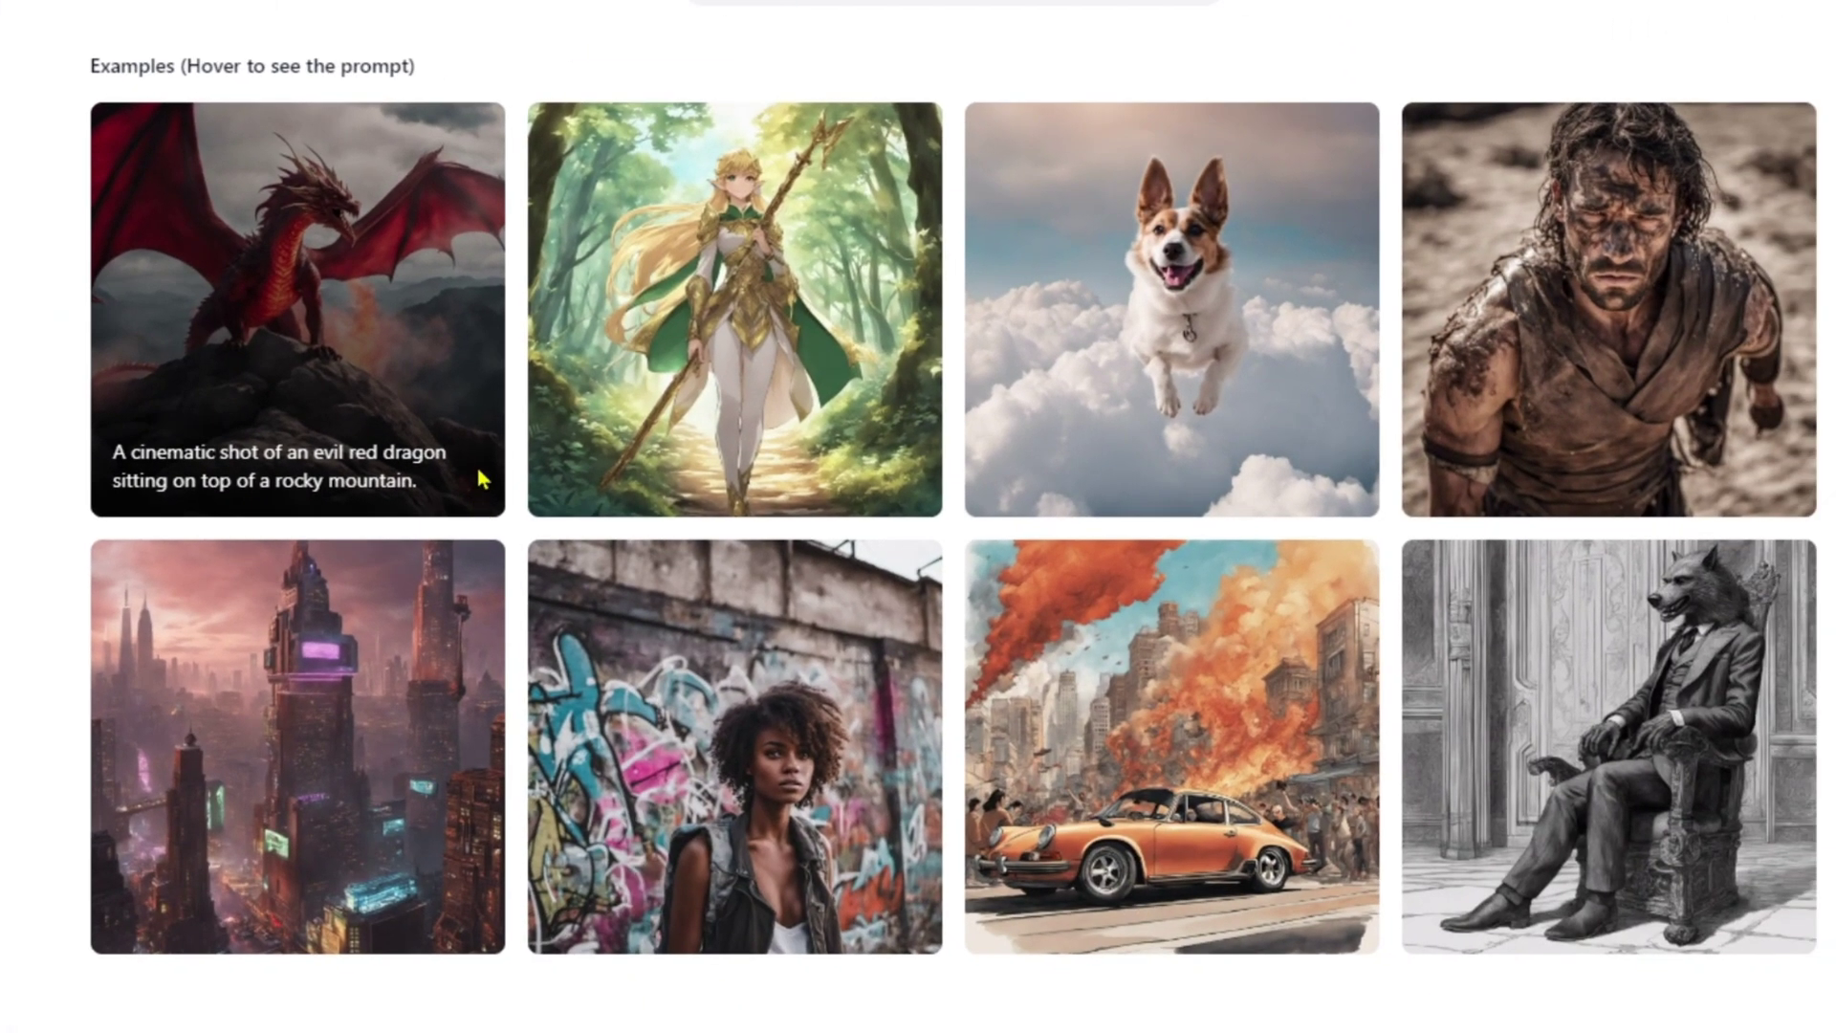
mouse_move(881, 663)
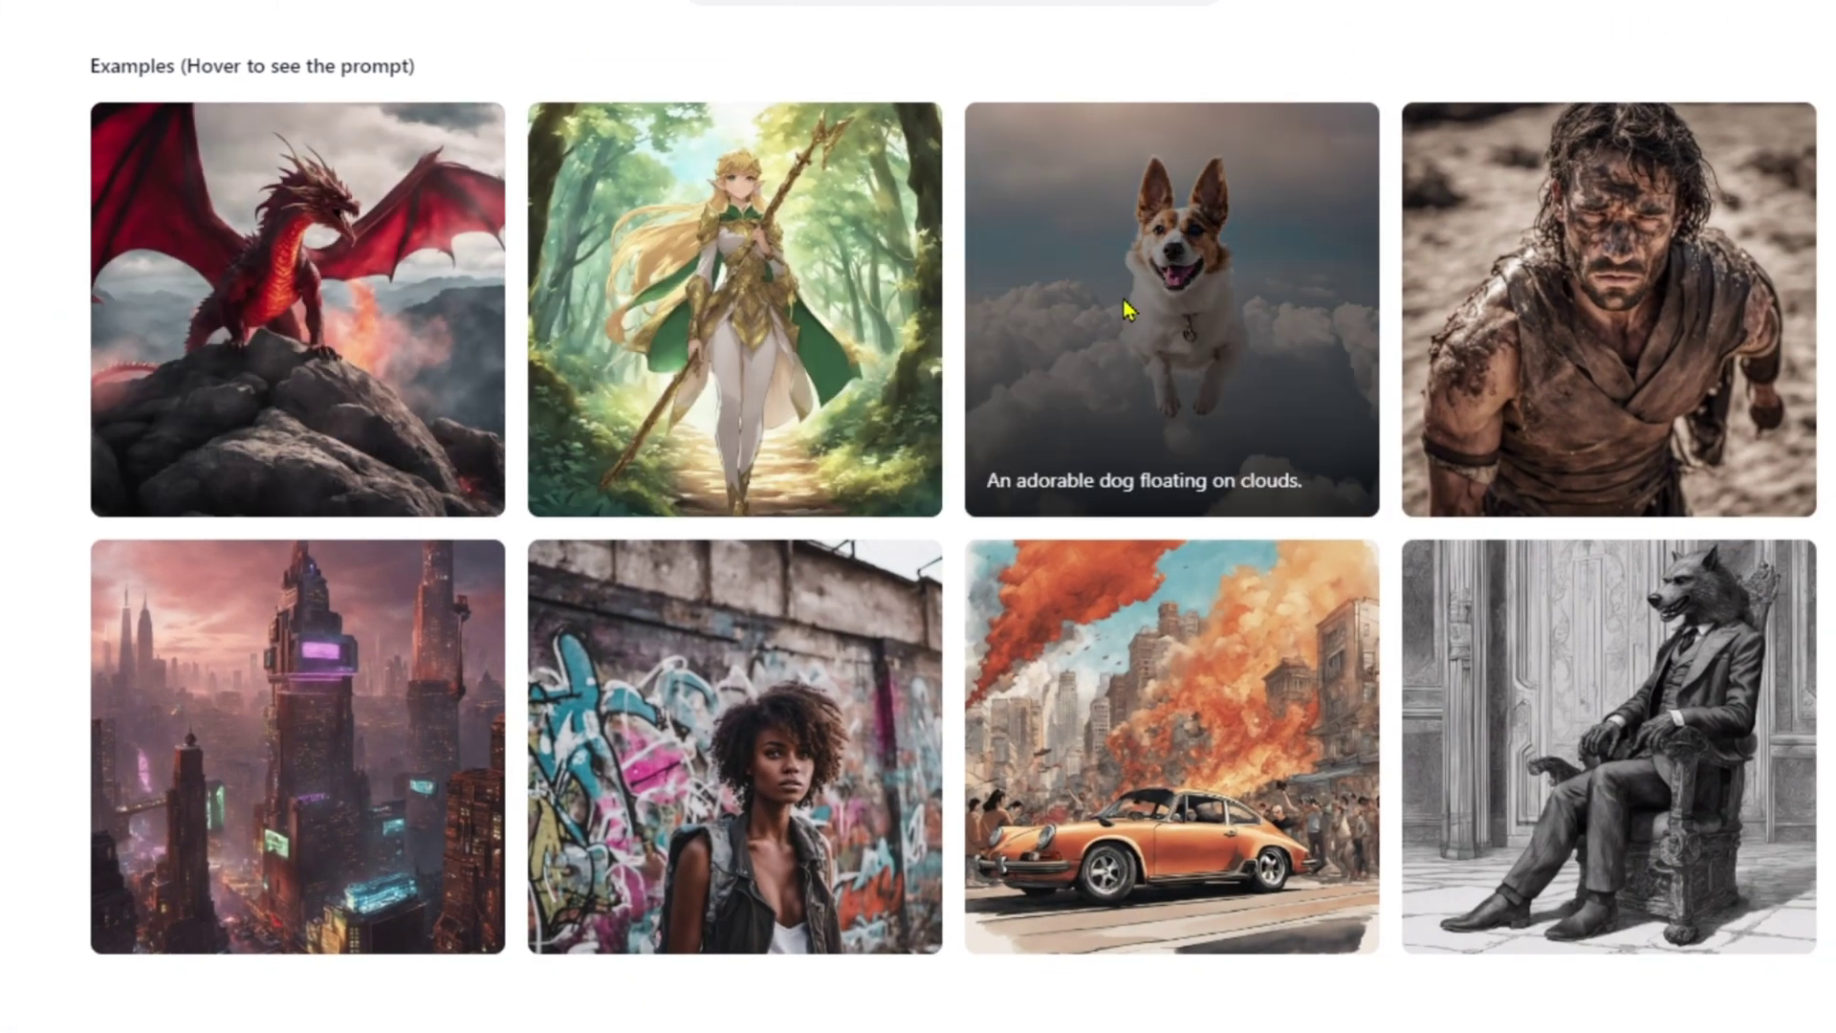
mouse_move(1499, 308)
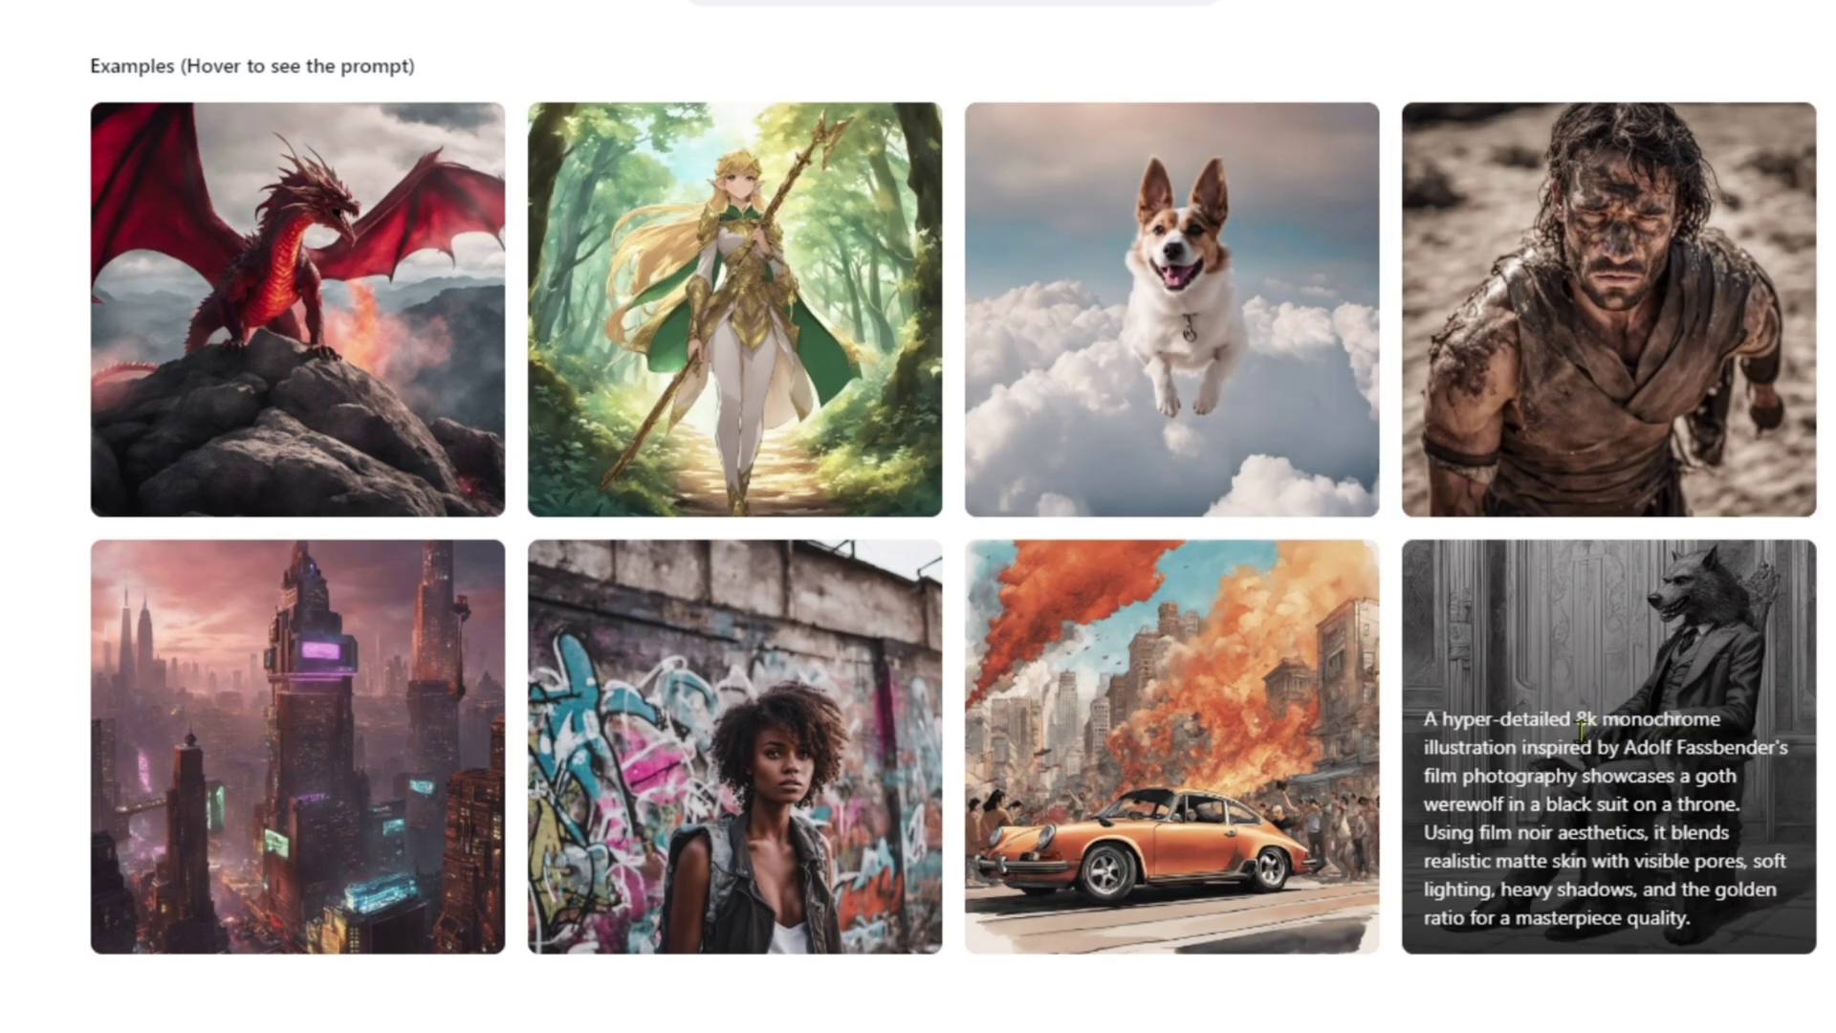
mouse_move(867, 751)
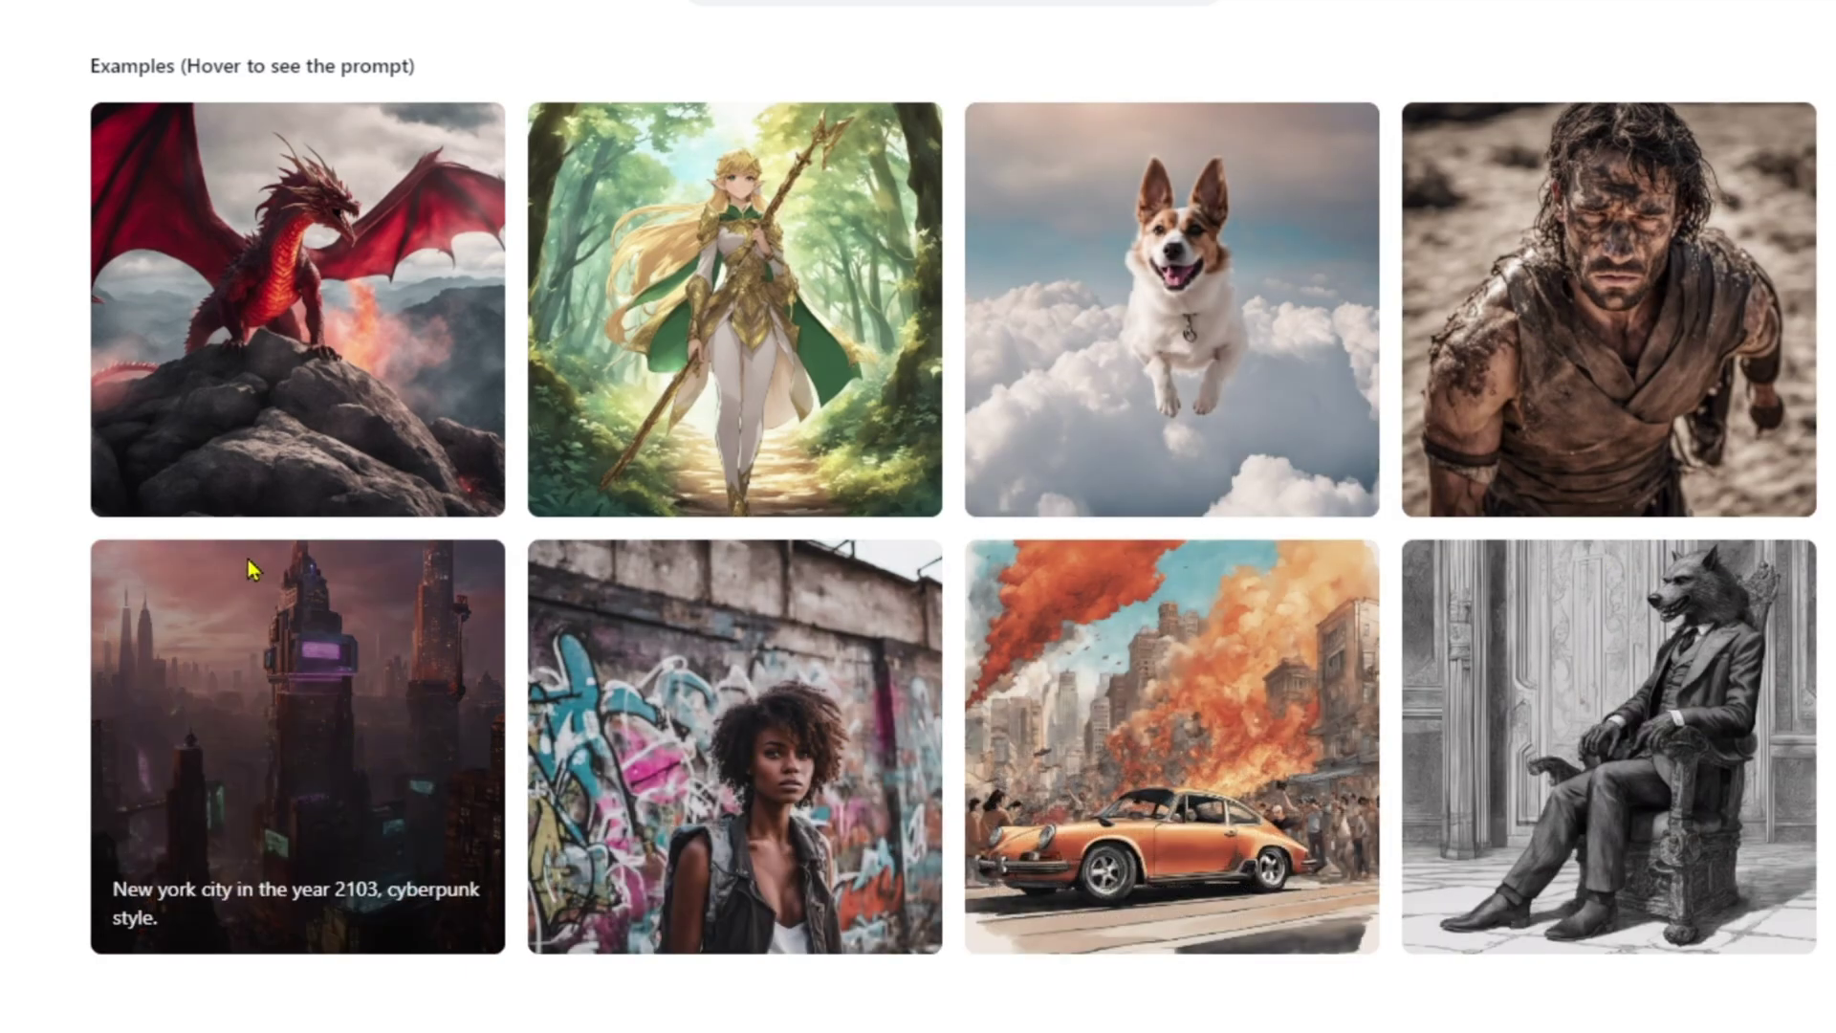
mouse_move(890, 334)
mouse_move(1106, 336)
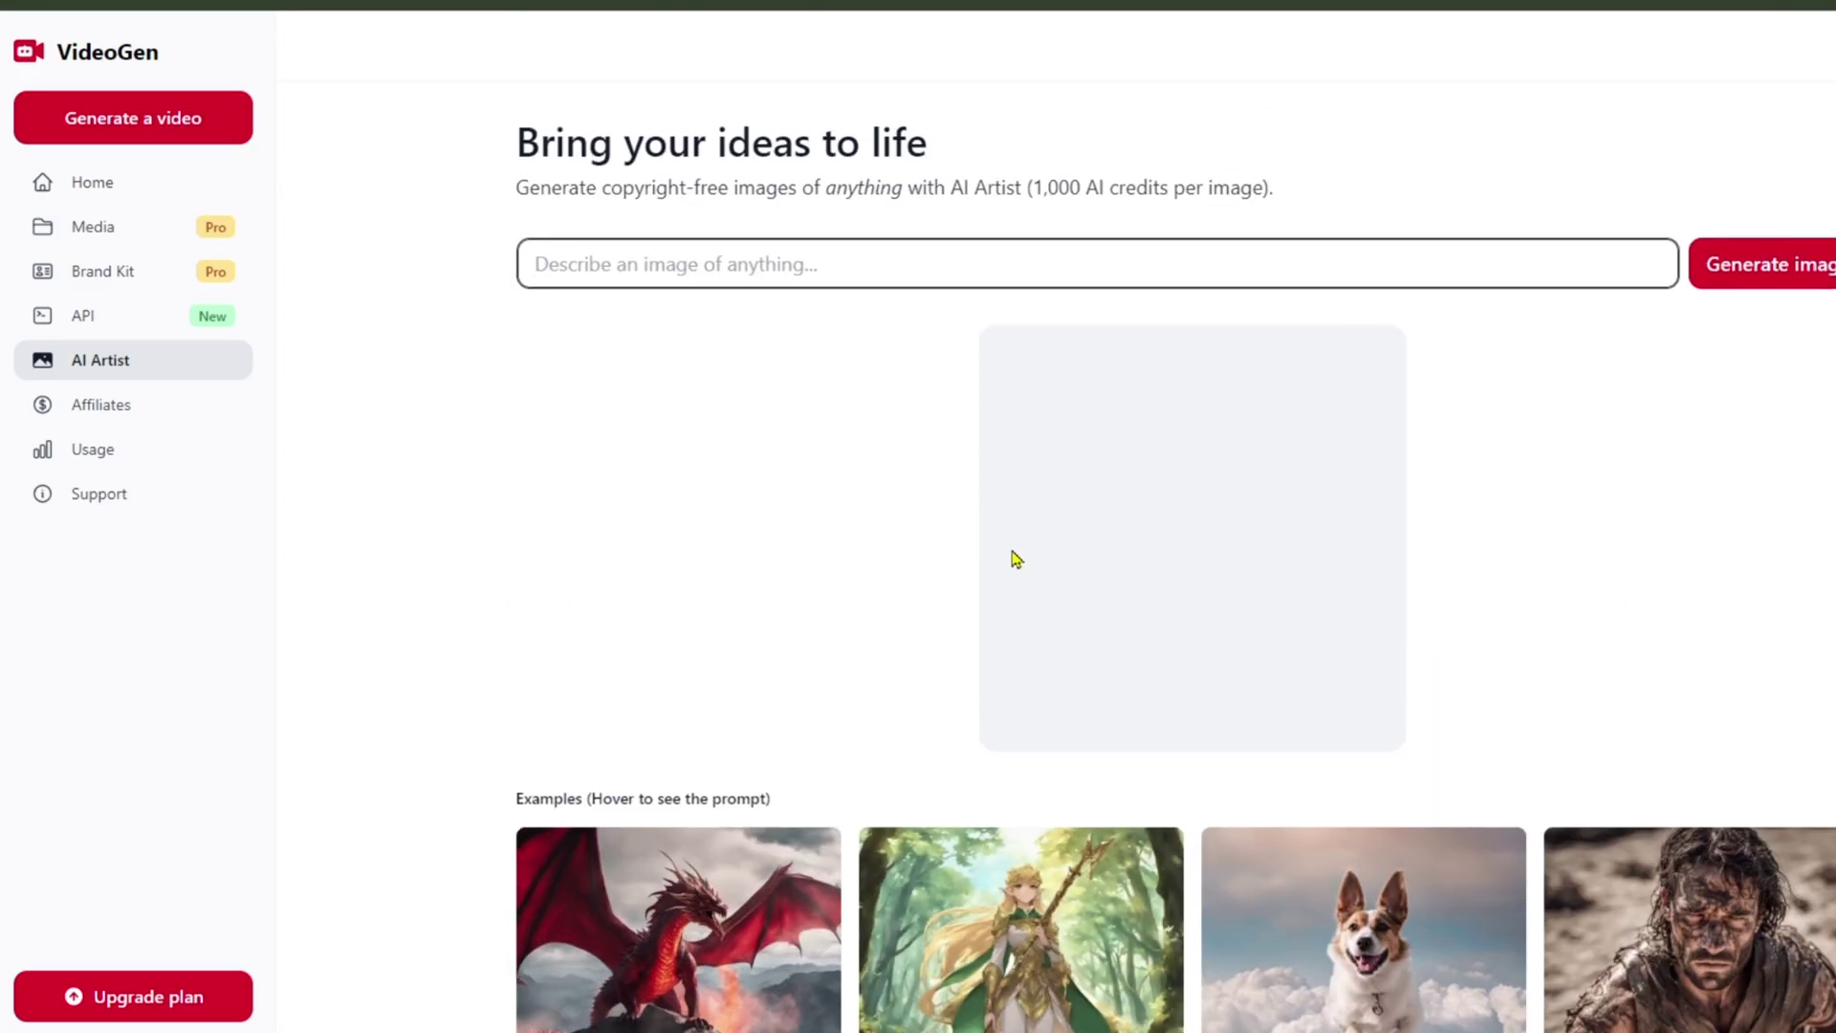
- Paste the prompt 'An image of a modern handbag adorned with sparkling diamond studs.' as the image description
click(613, 258)
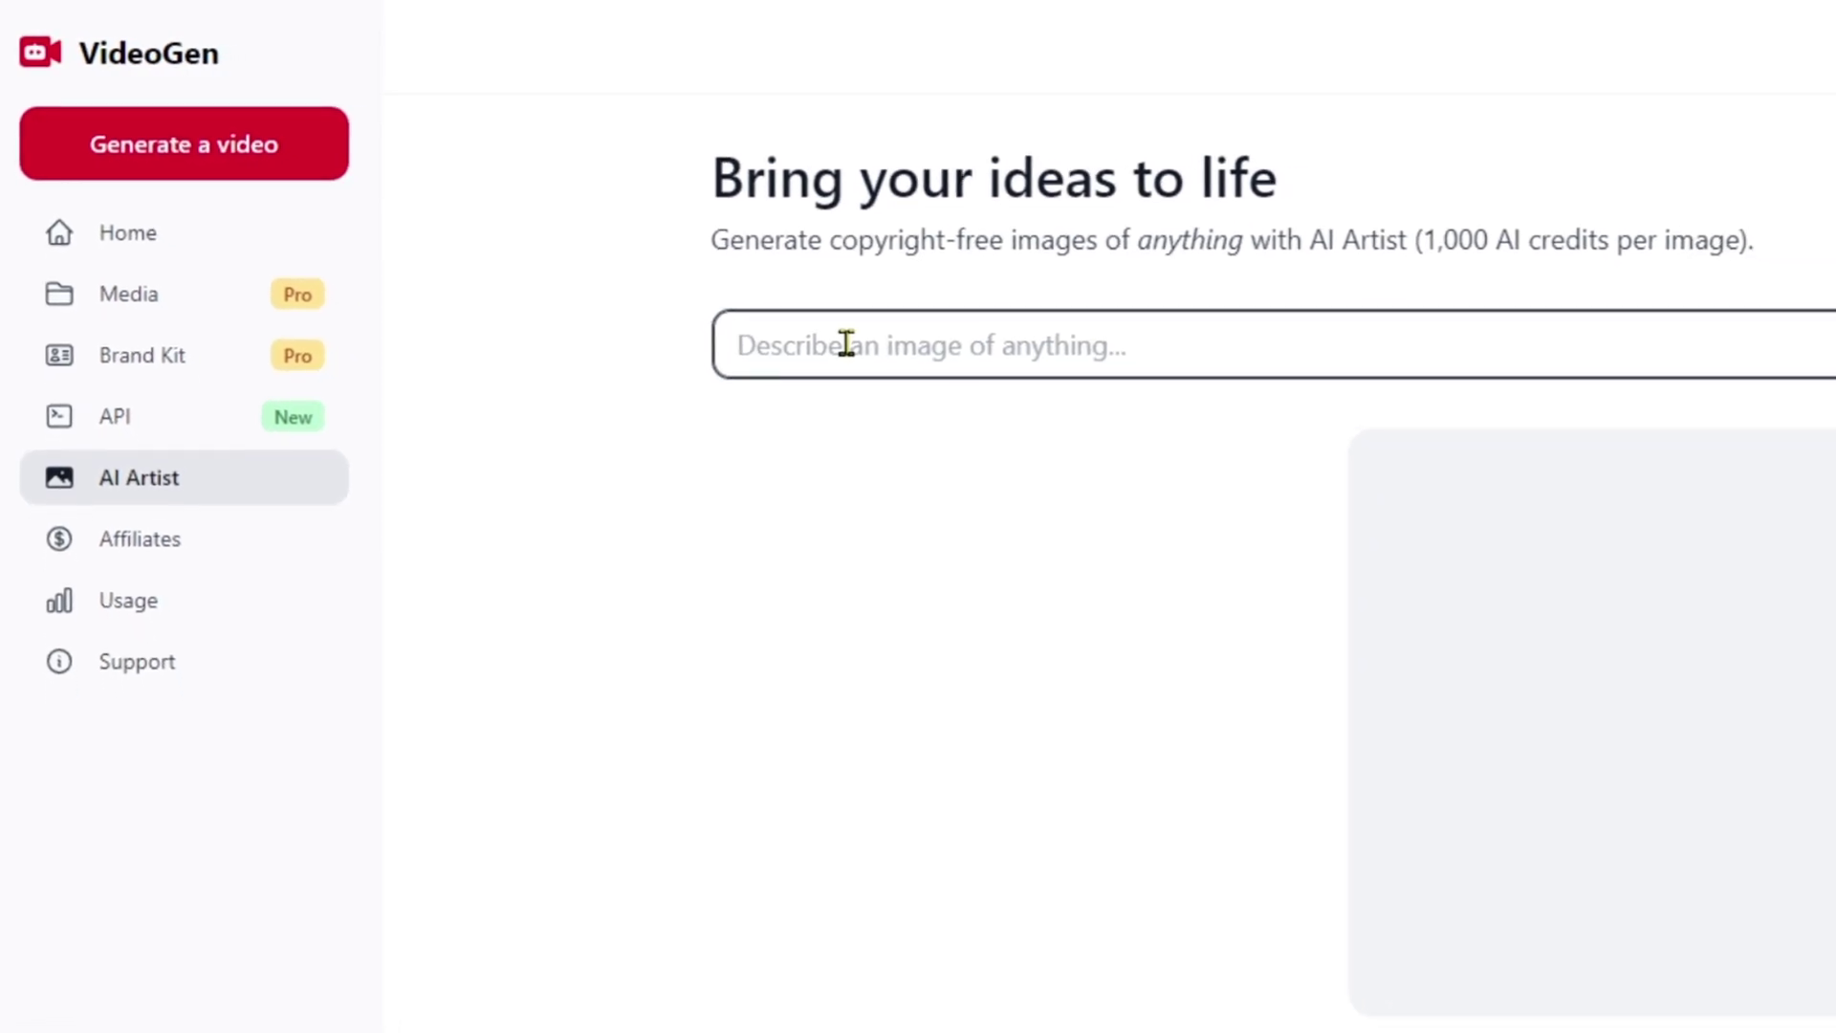
right_click(926, 374)
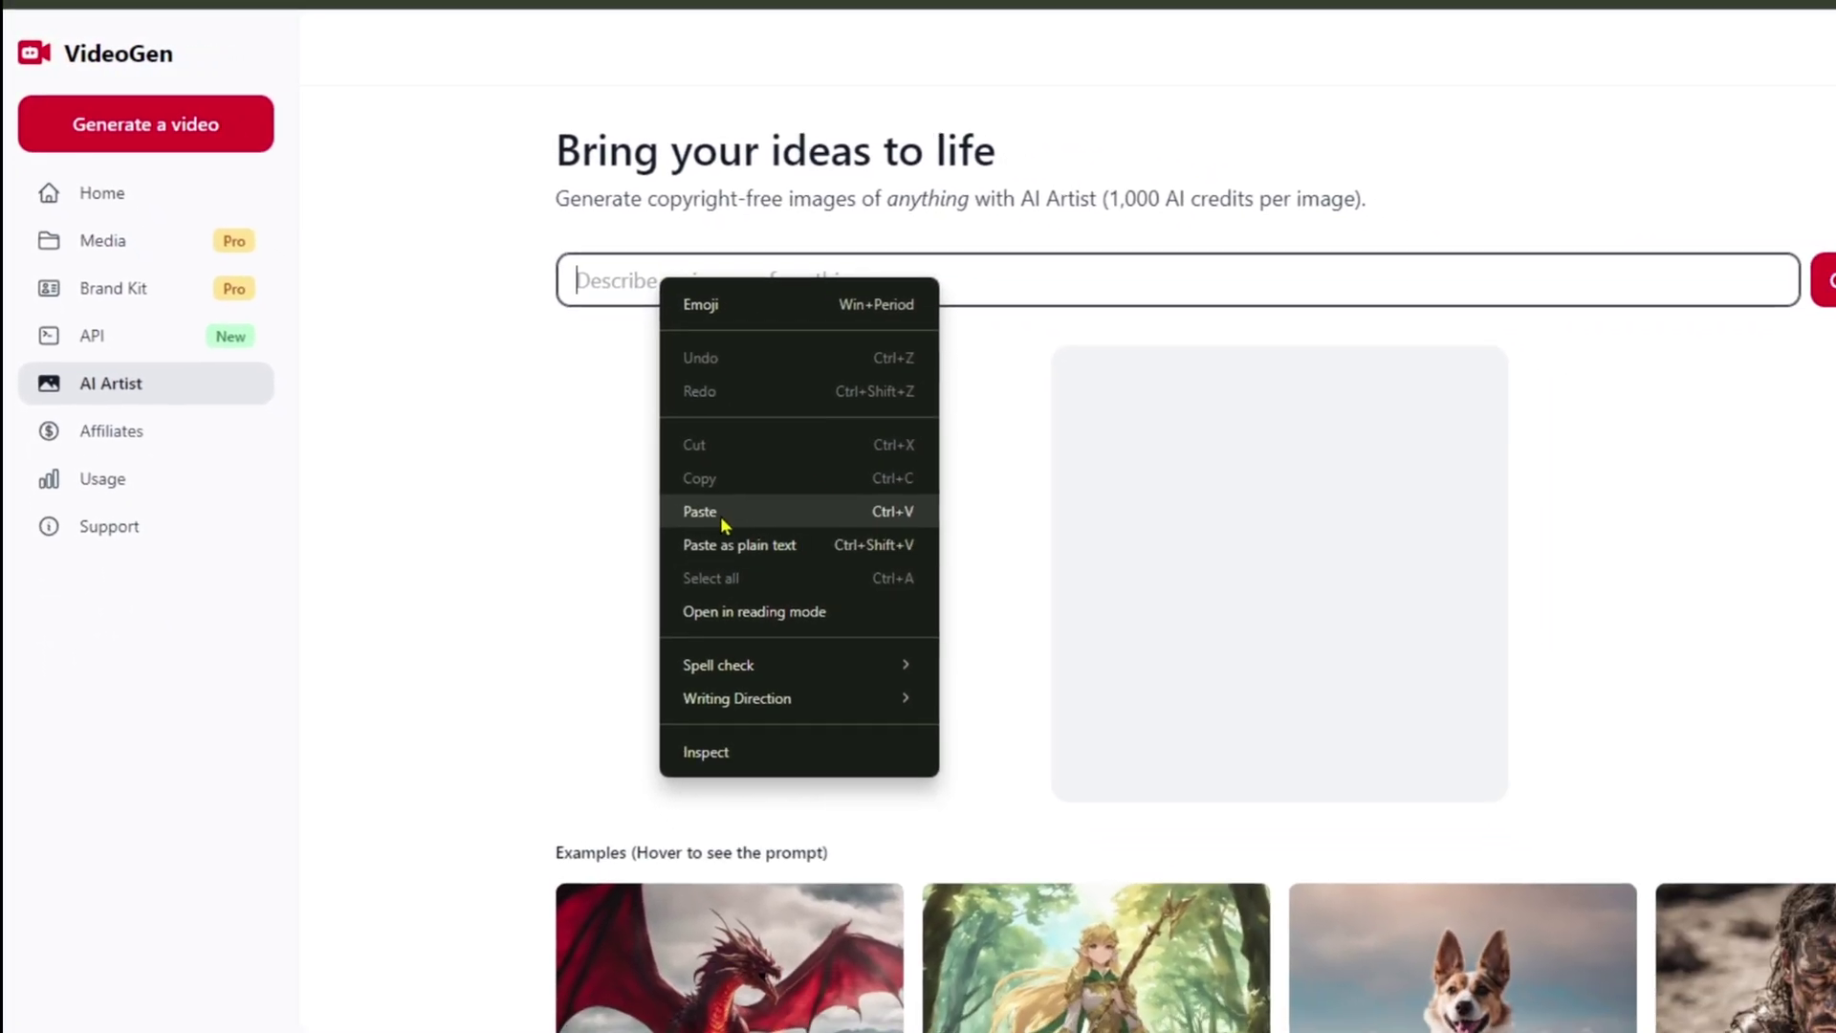
click(797, 576)
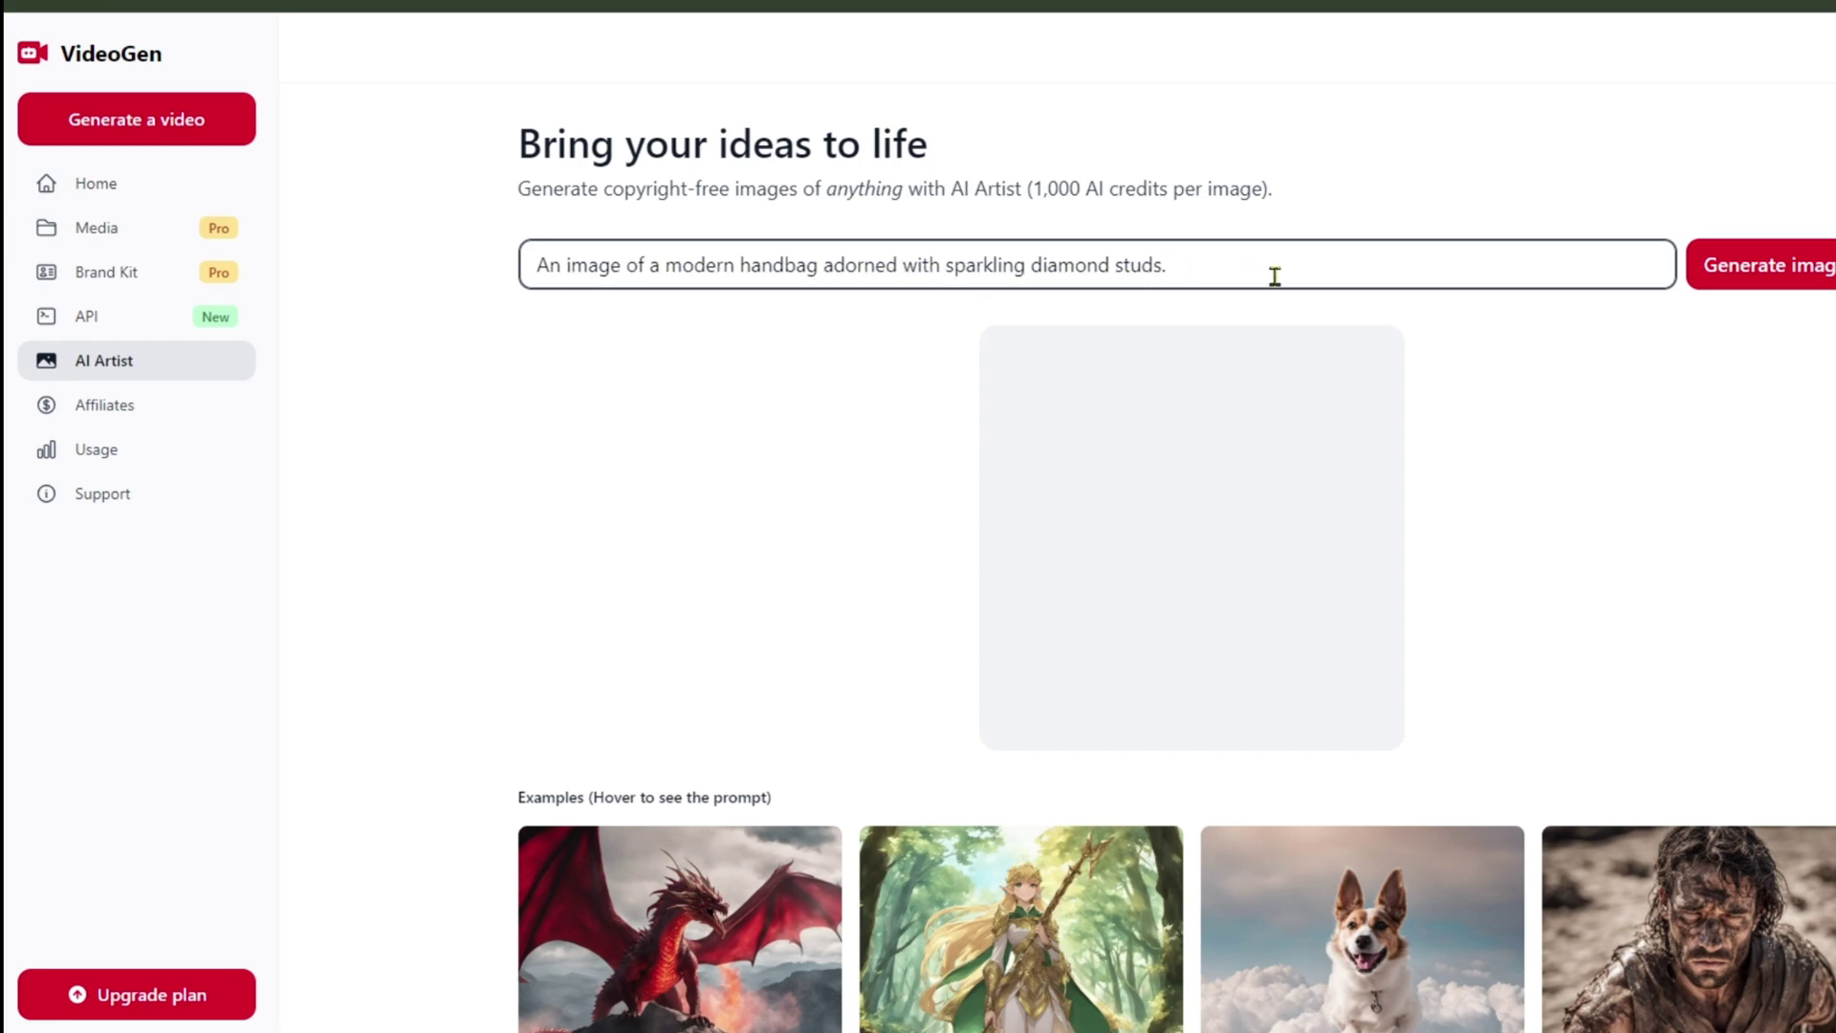
- Generate the diamond-studded black handbag image from the pasted description
click(1758, 271)
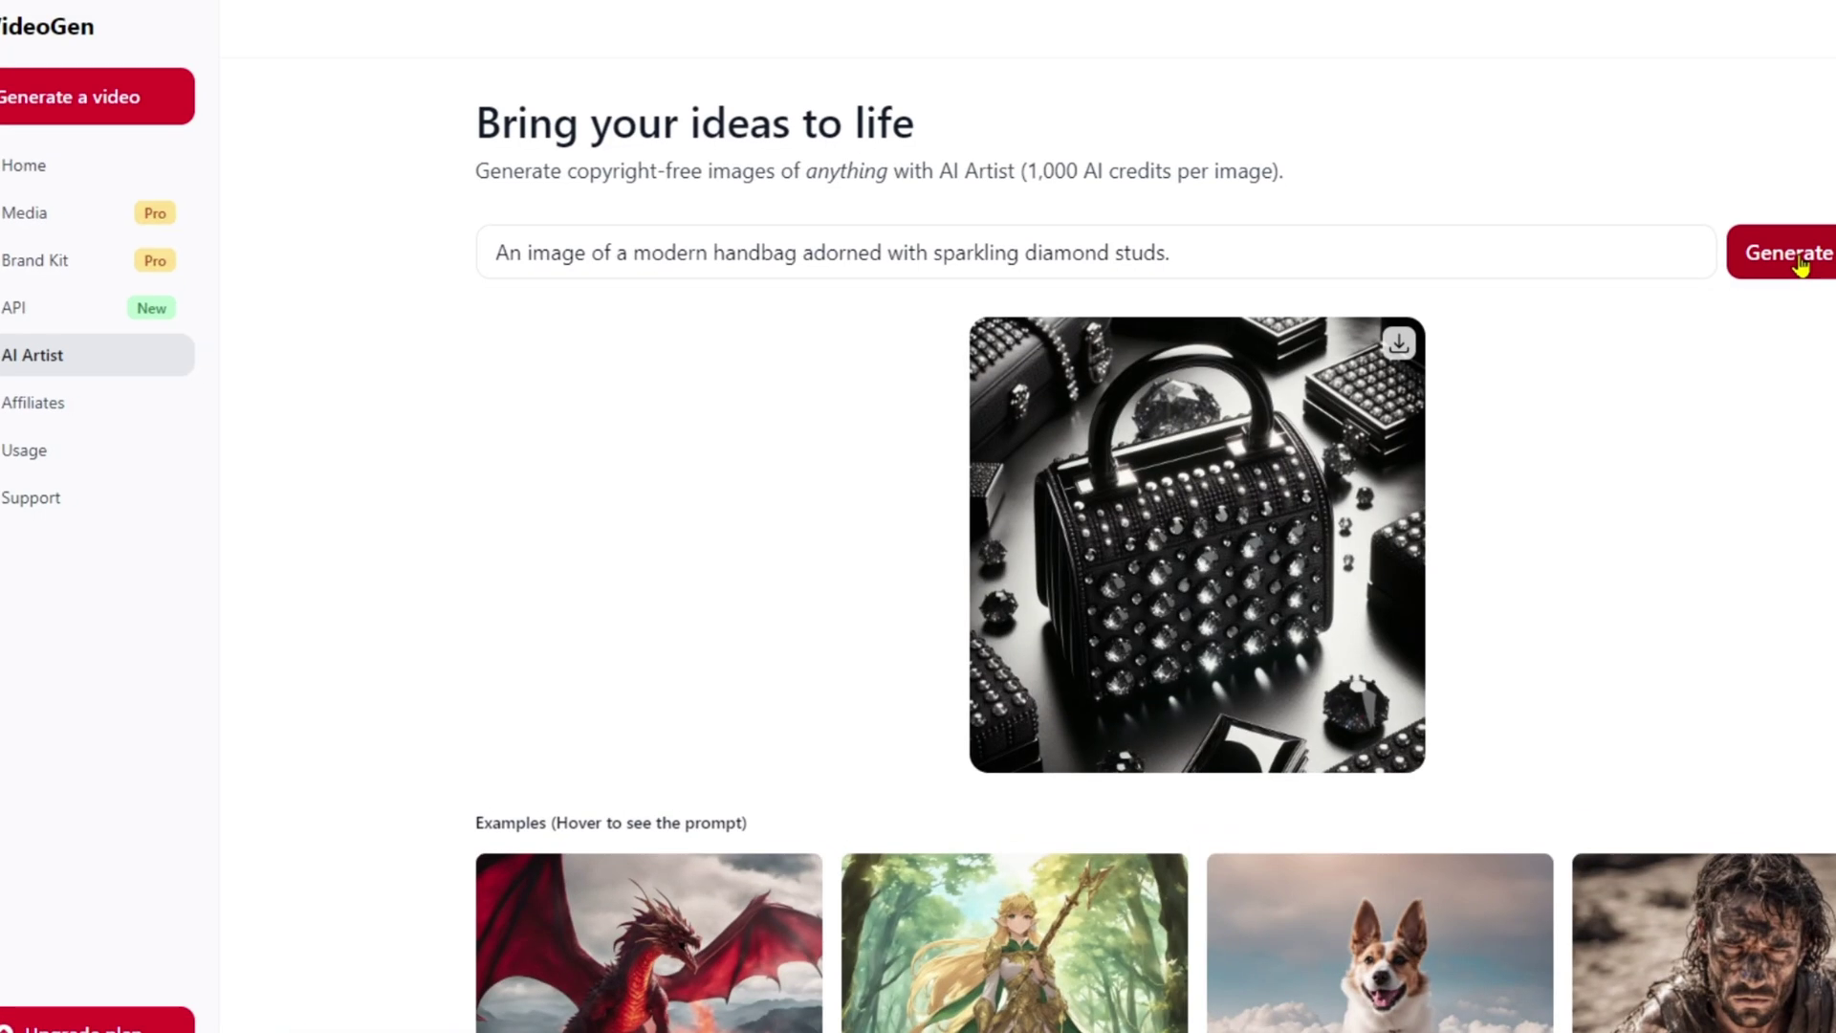